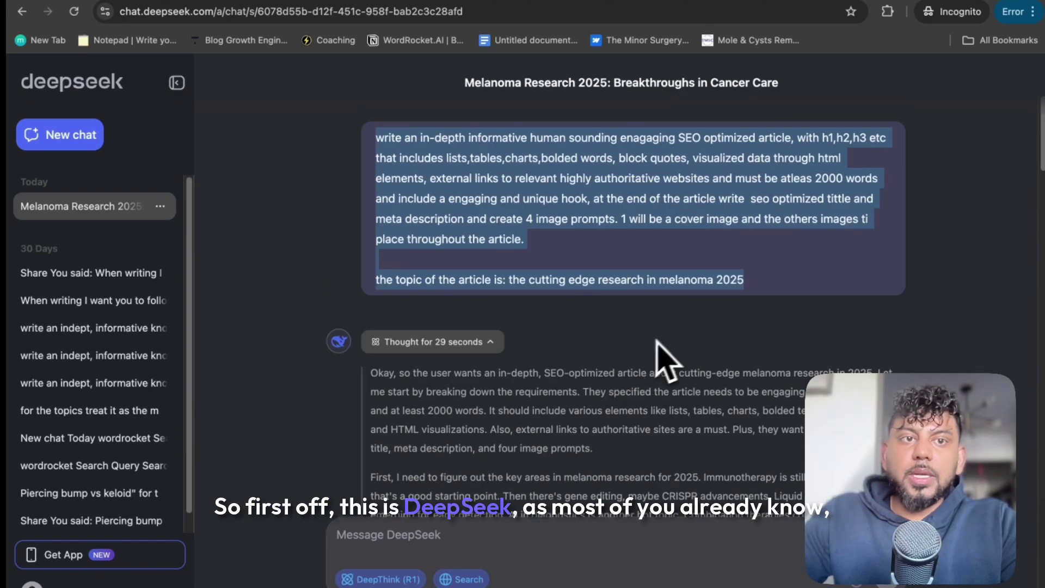
- Highlight the prompt's request for four image prompts, then clear the highlight
left_click(576, 296)
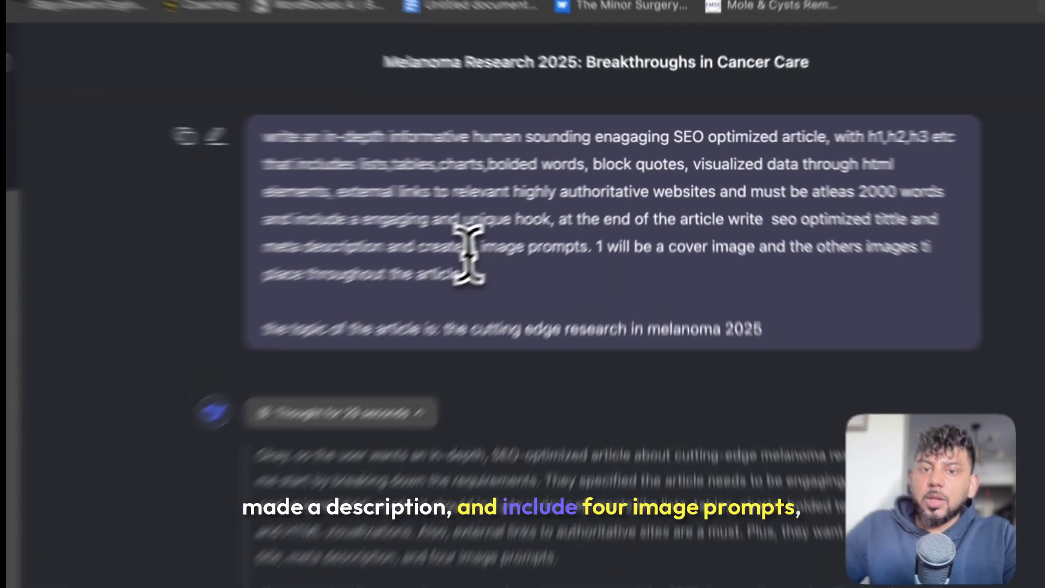
left_click_drag(523, 218, 661, 250)
left_click(615, 339)
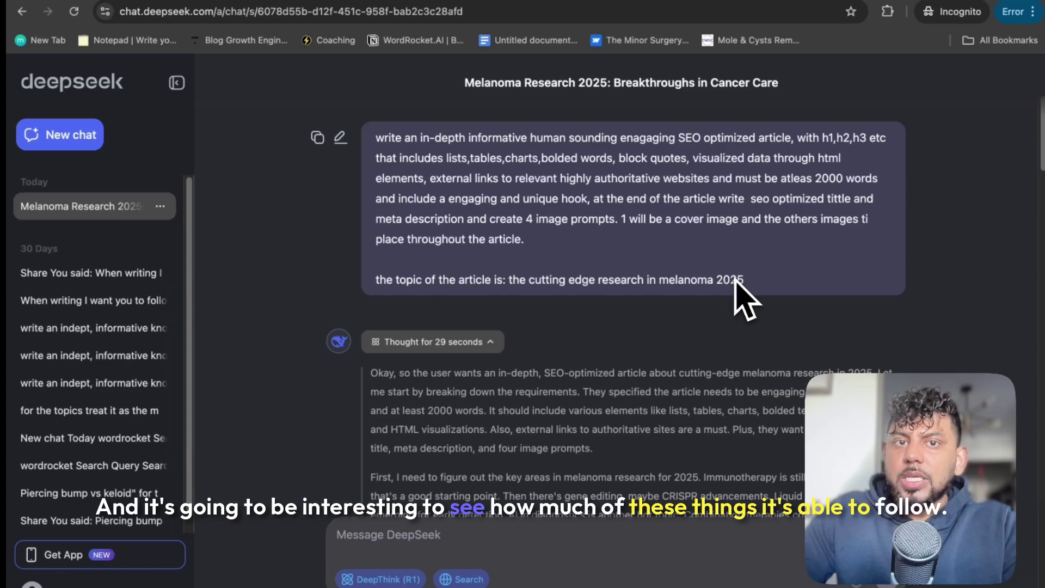
- Scroll through DeepSeek's HTML article, SEO title, meta description and image prompts
scroll(729, 326, "down", 3)
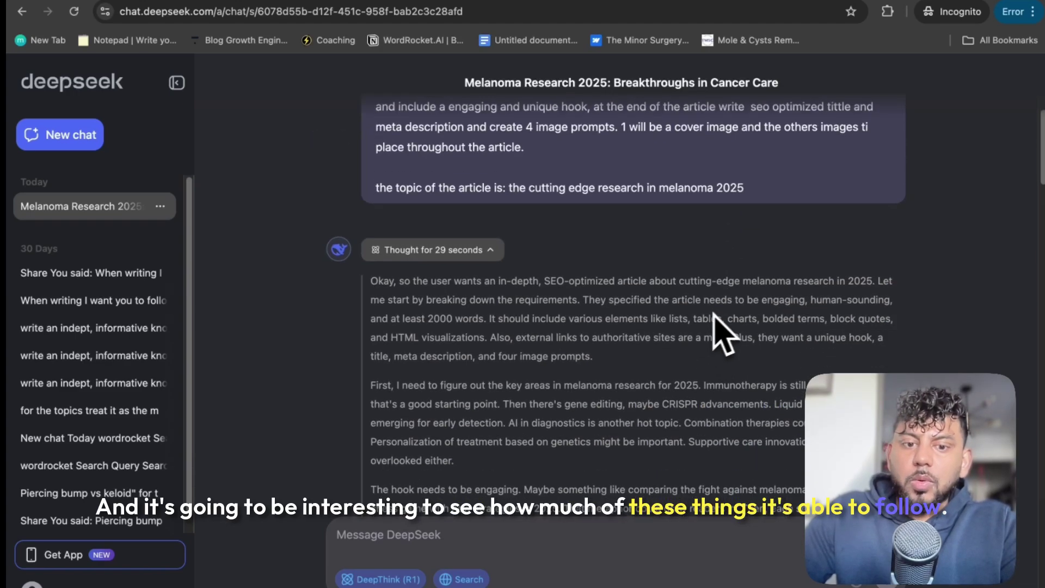
scroll(517, 337, "down", 2)
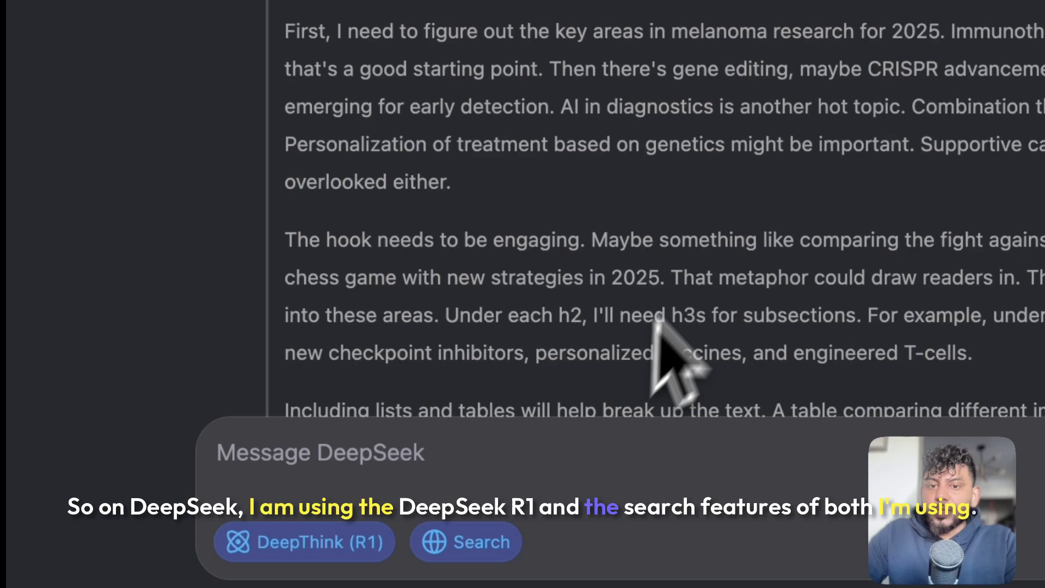
scroll(677, 362, "down", 4)
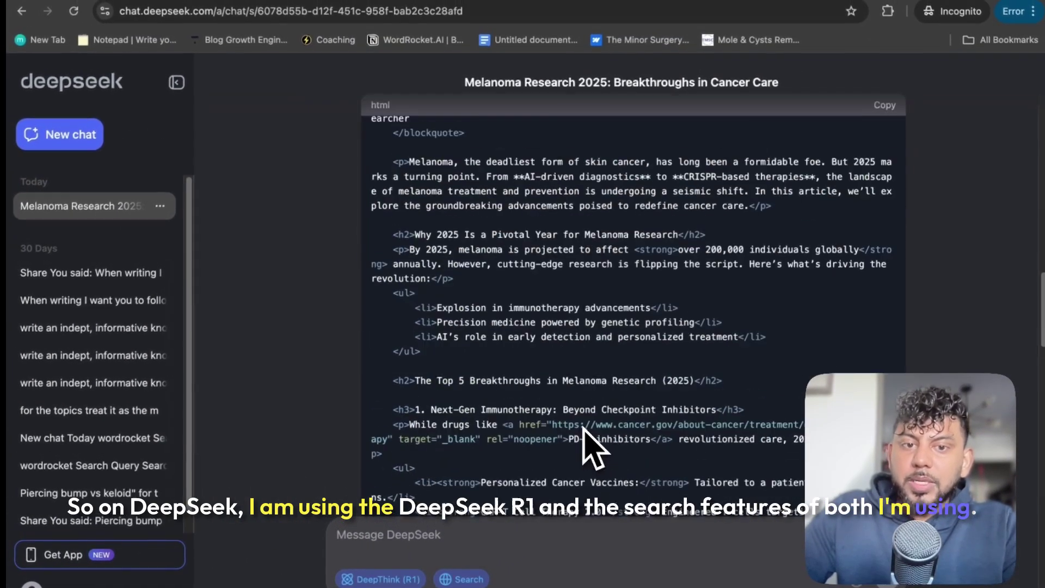
scroll(497, 264, "up", 5)
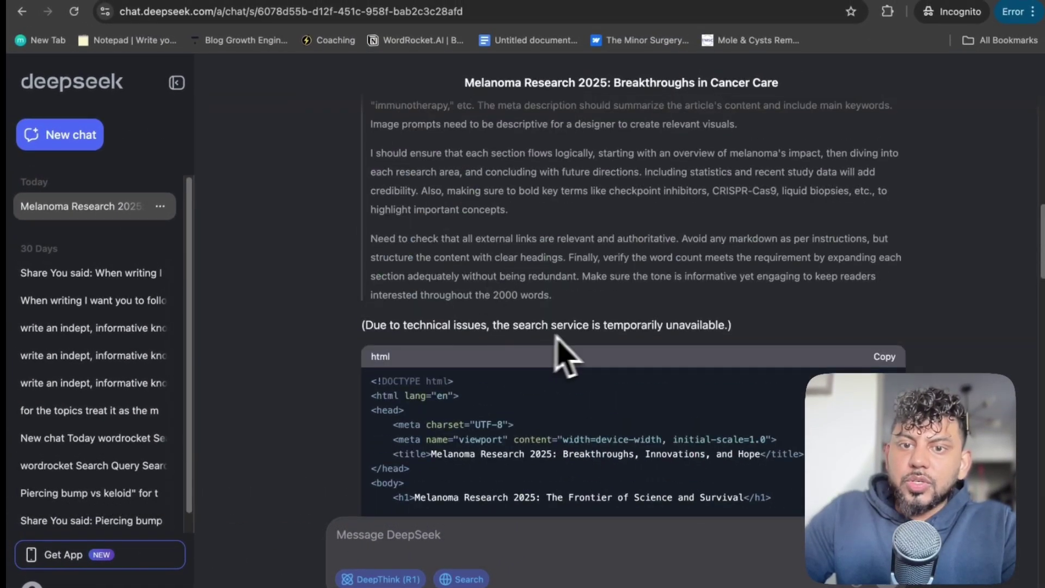
scroll(653, 362, "down", 4)
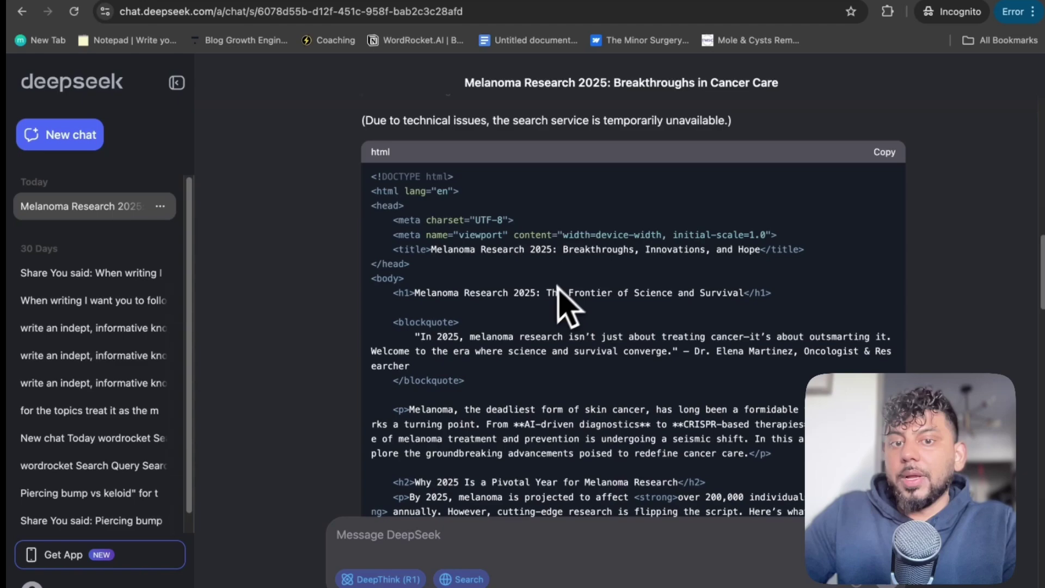
scroll(594, 326, "down", 20)
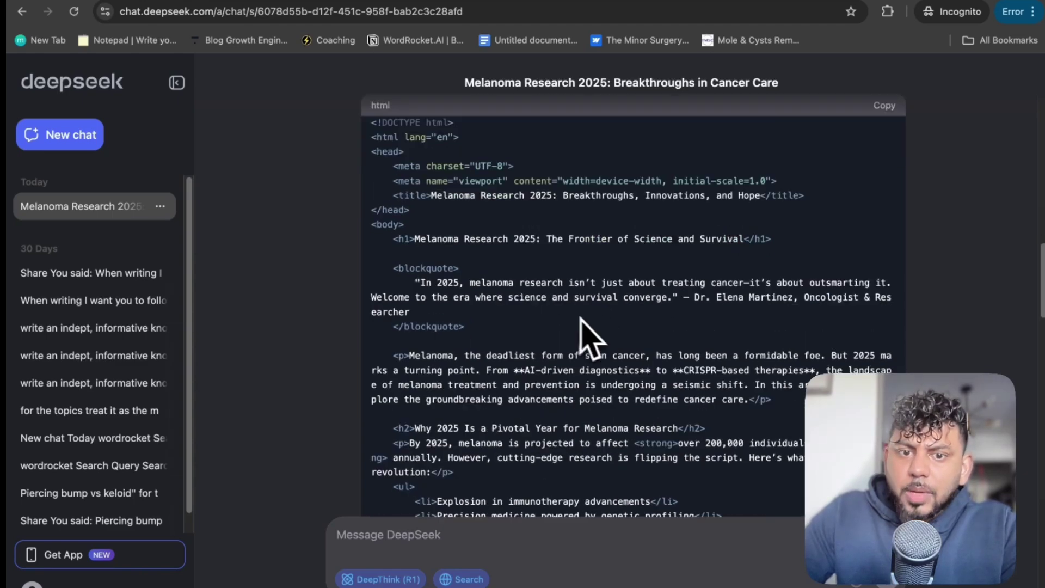
scroll(599, 335, "down", 6)
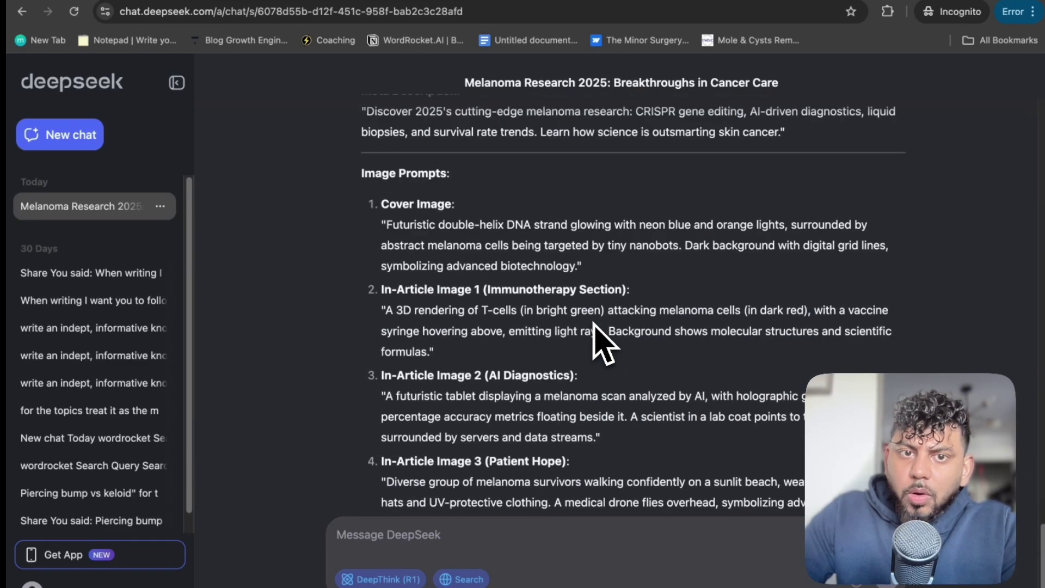
scroll(574, 269, "up", 8)
scroll(511, 354, "down", 1)
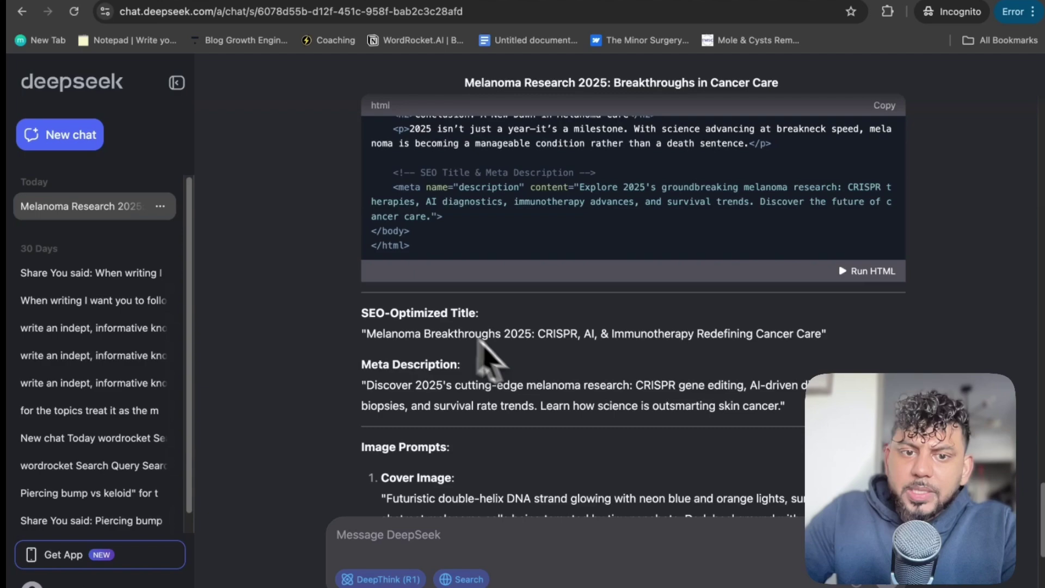
scroll(490, 359, "down", 5)
scroll(601, 374, "down", 2)
scroll(618, 350, "up", 15)
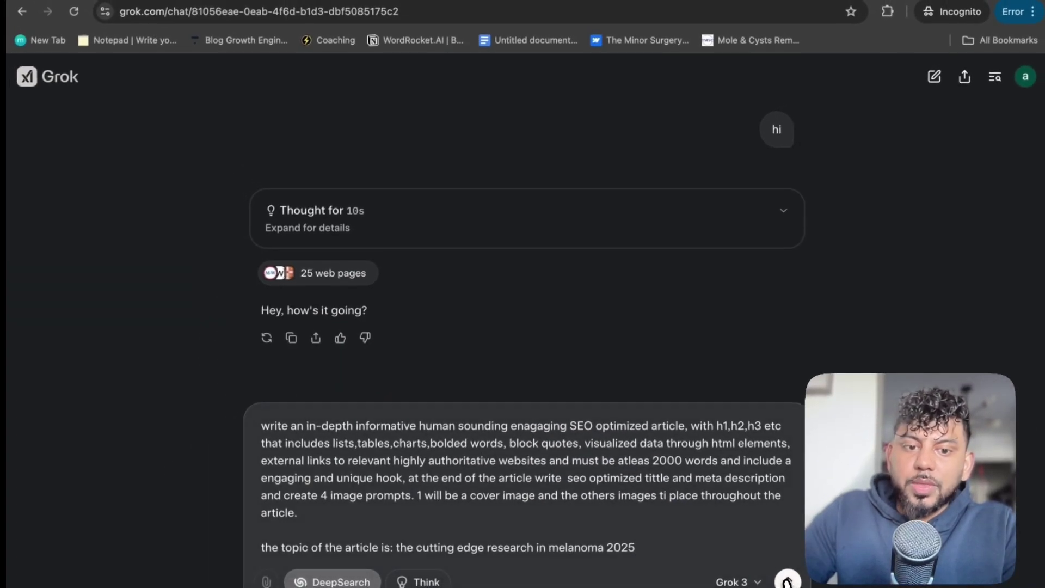
- Send the 2025 melanoma article prompt to Grok and watch DeepSearch consult web sources
left_click(787, 582)
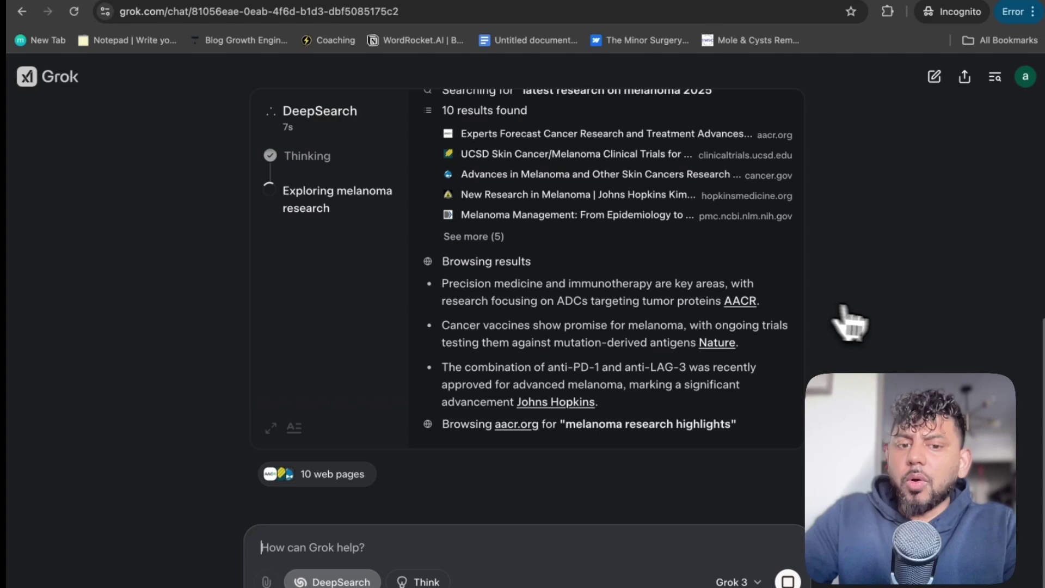
scroll(885, 325, "up", 10)
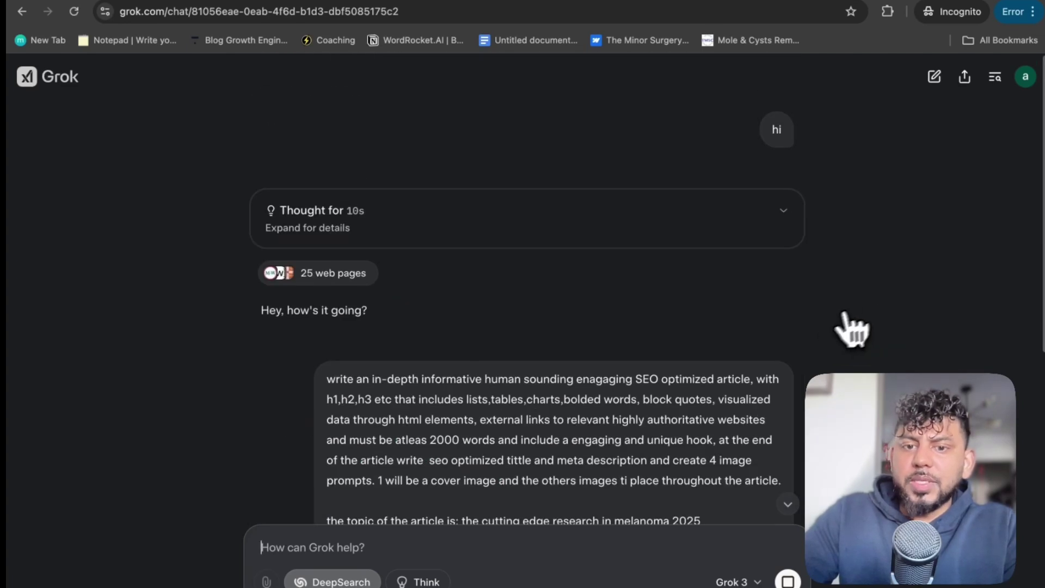
scroll(852, 329, "down", 5)
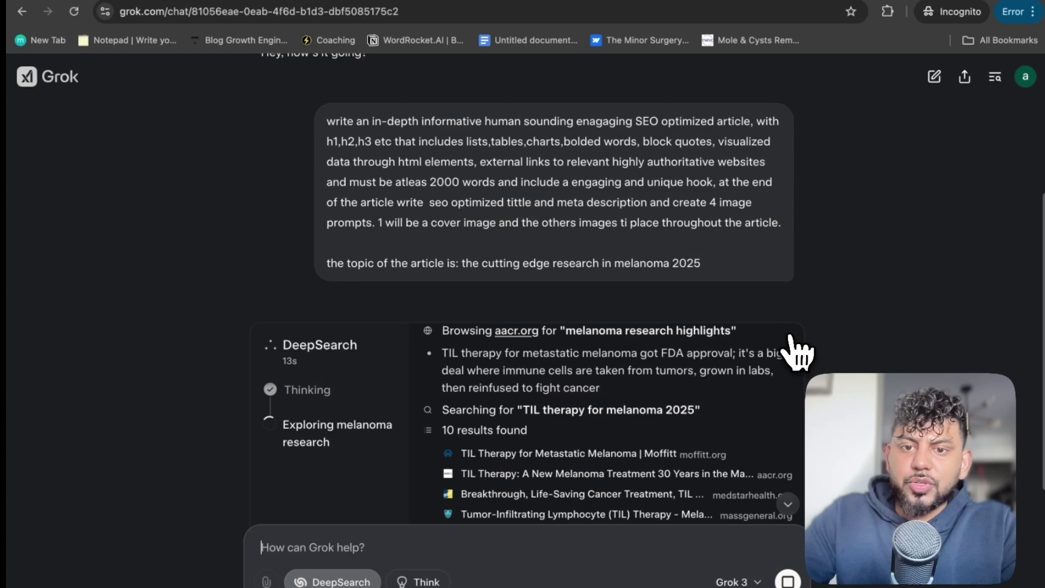
scroll(840, 342, "down", 4)
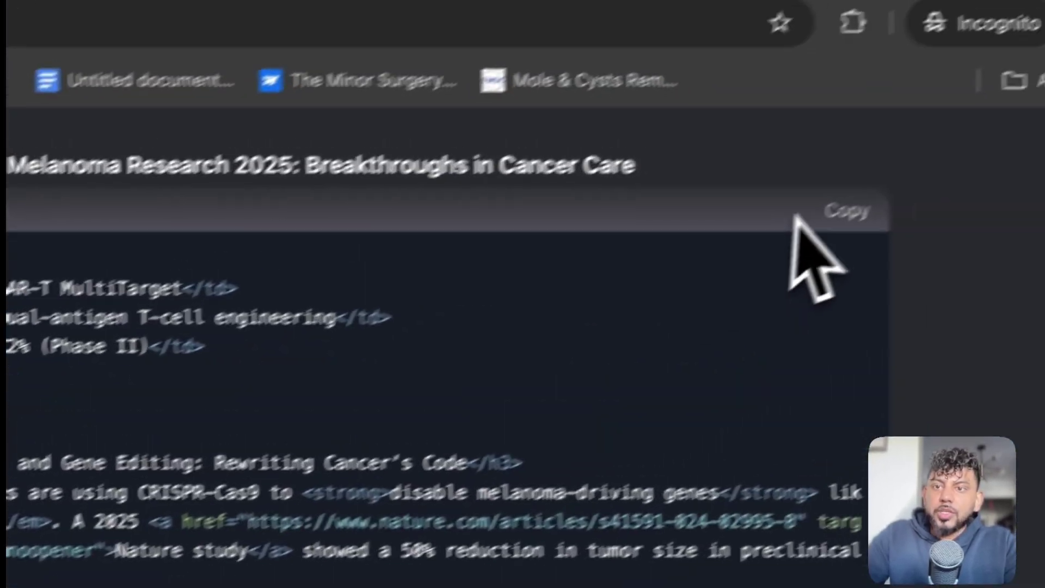
- Copy DeepSeek's HTML article and load markdowntohtml.com in a new tab
left_click(843, 214)
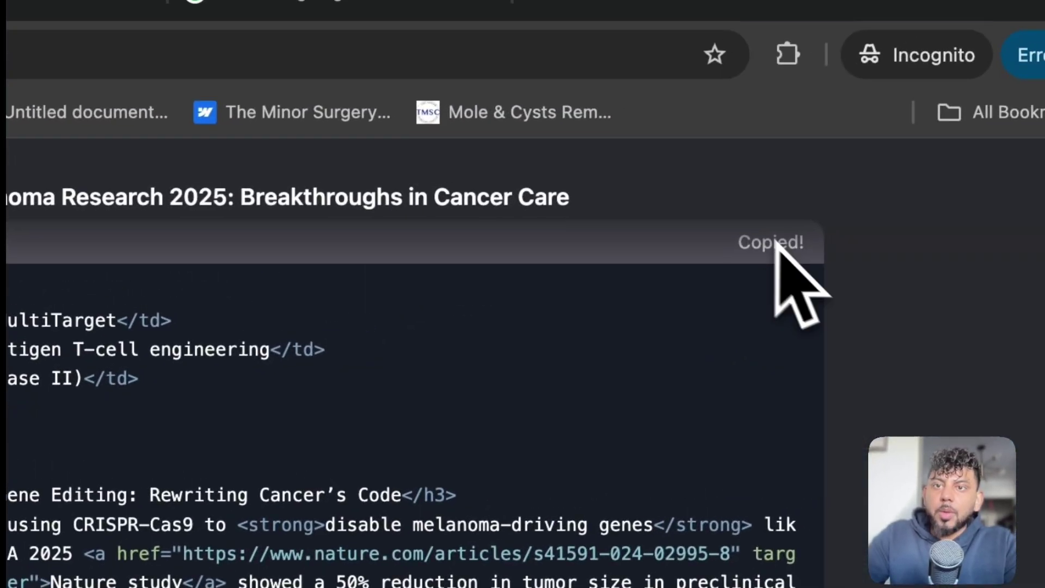
left_click(591, 0)
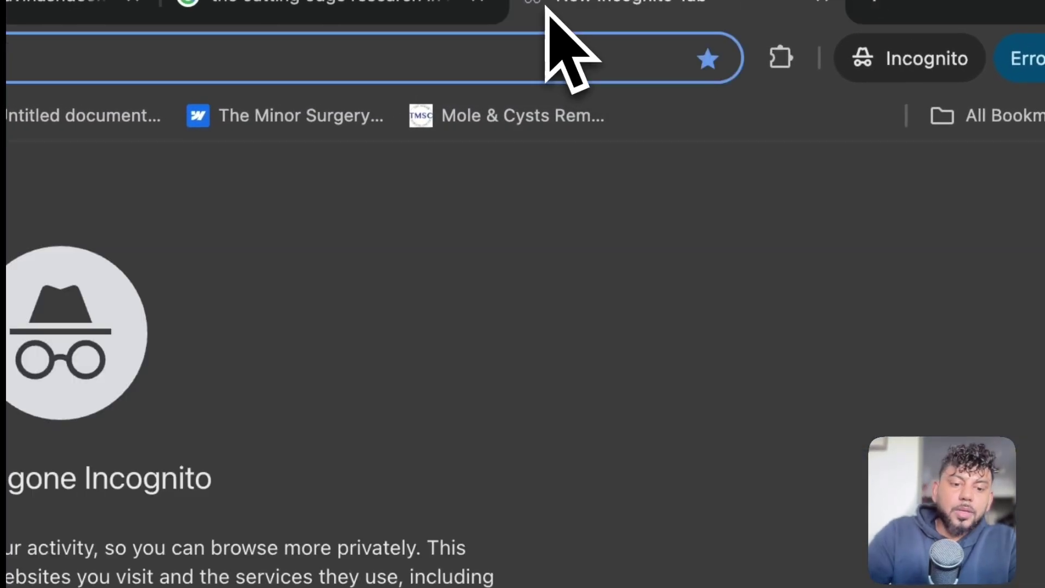
type("mark")
key("Return")
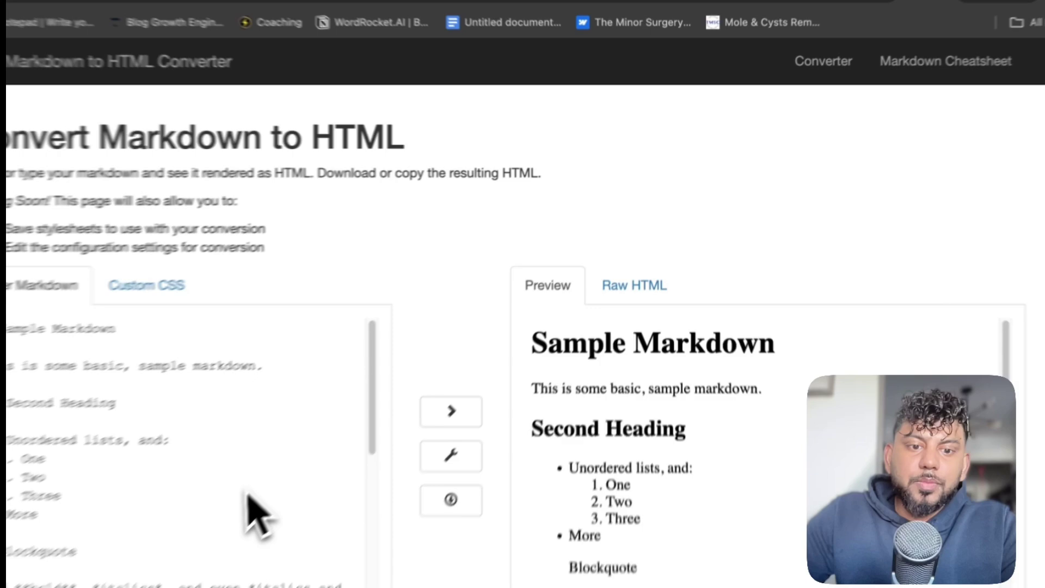
- Replace the converter's sample markdown with DeepSeek's pasted HTML article
scroll(256, 515, "down", 12)
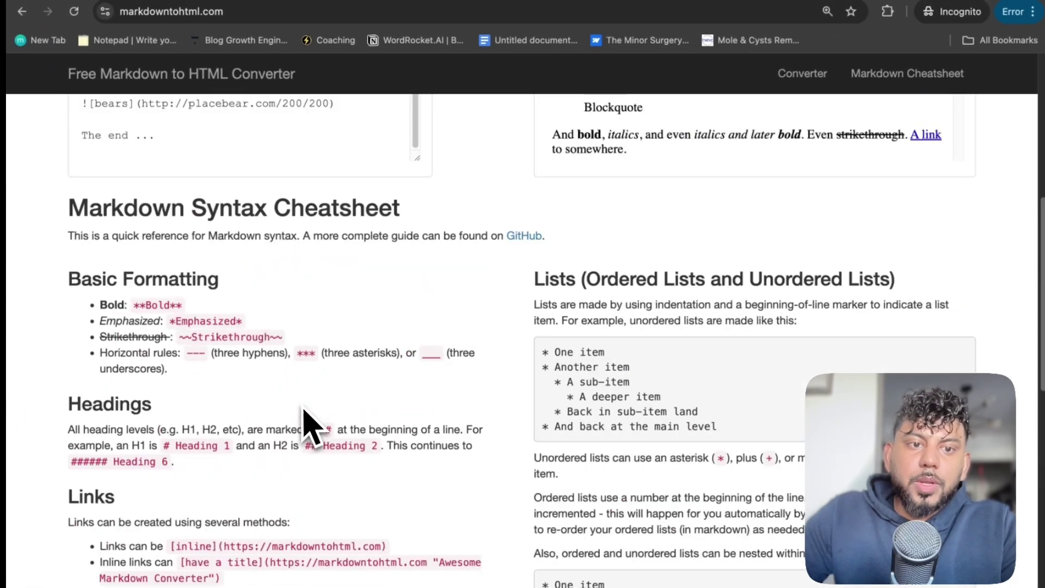
scroll(264, 392, "up", 6)
left_click_drag(188, 479, 99, 89)
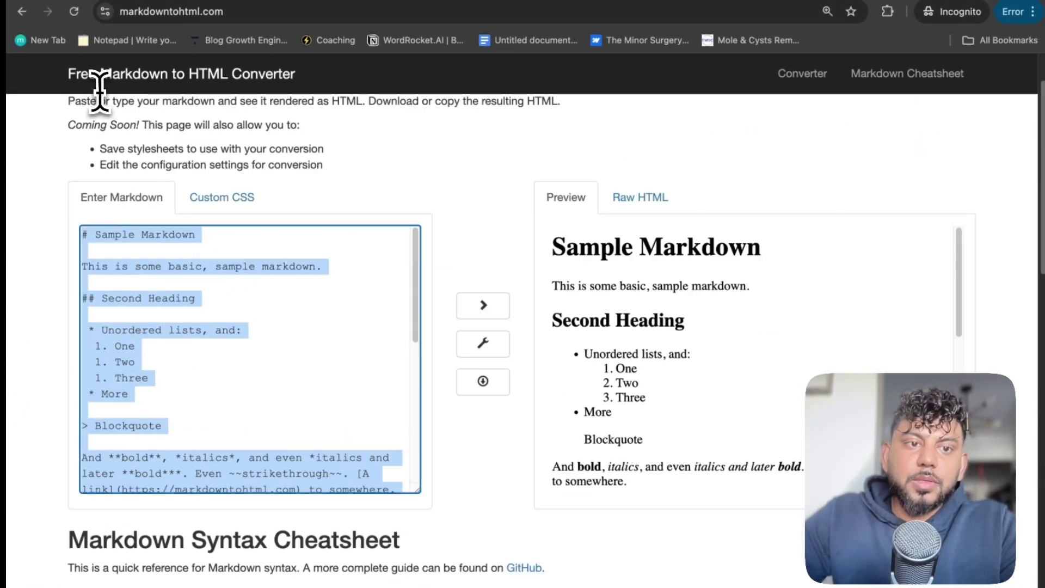
key("BackSpace")
key("ctrl+v")
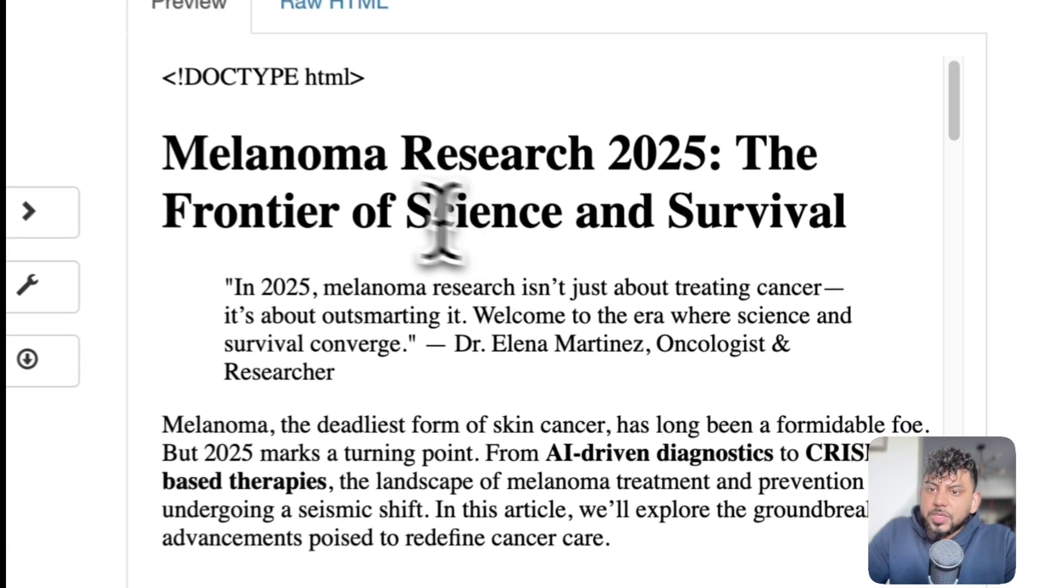
scroll(686, 285, "down", 1)
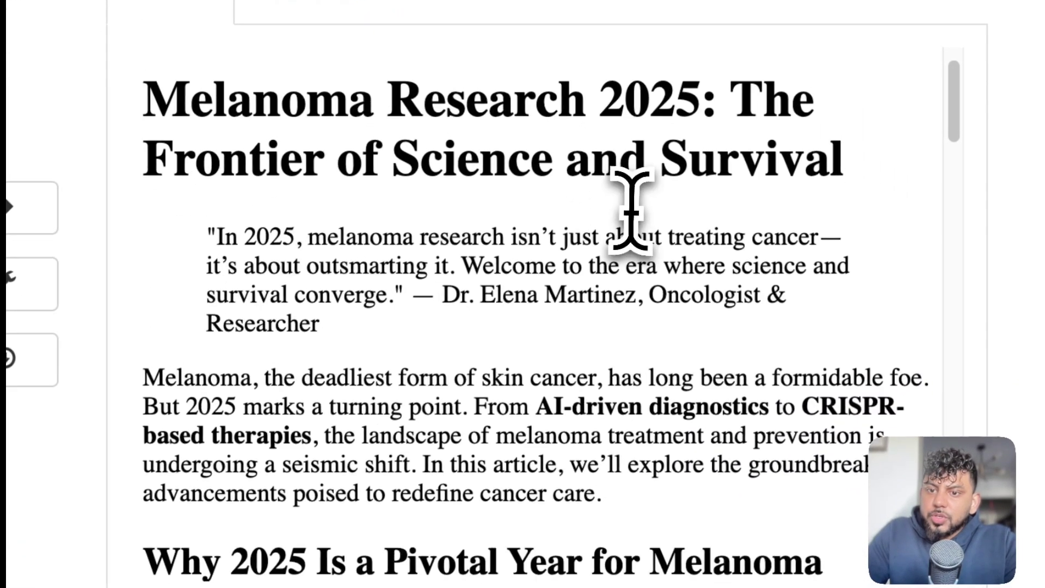
triple_click(289, 245)
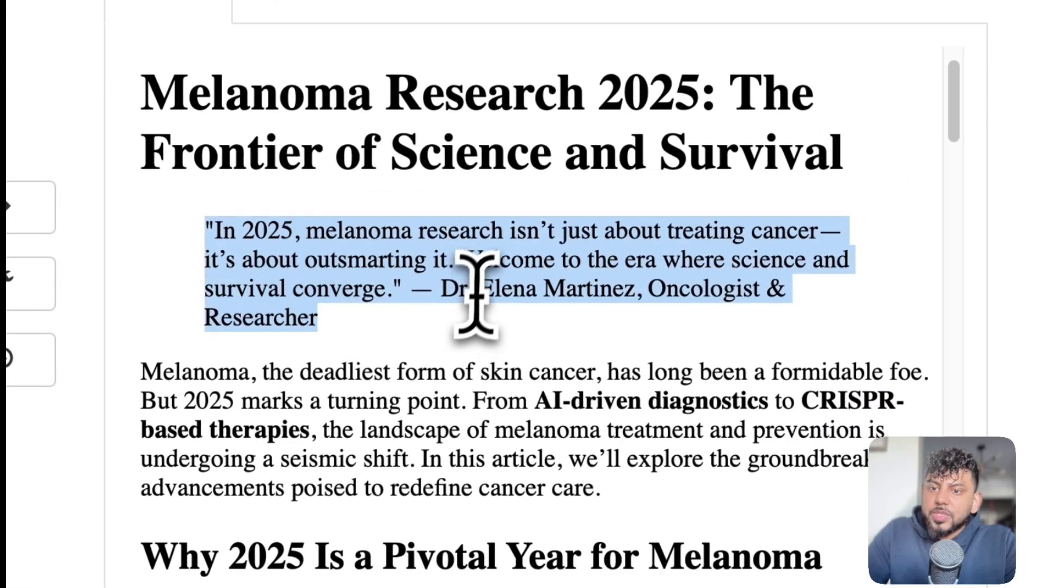
left_click(567, 269)
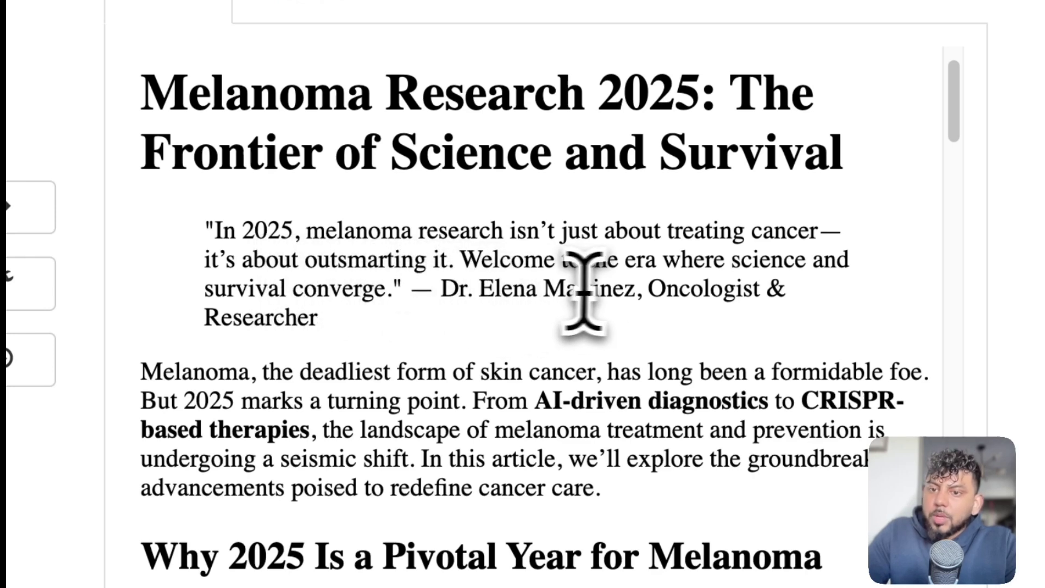
scroll(571, 348, "down", 4)
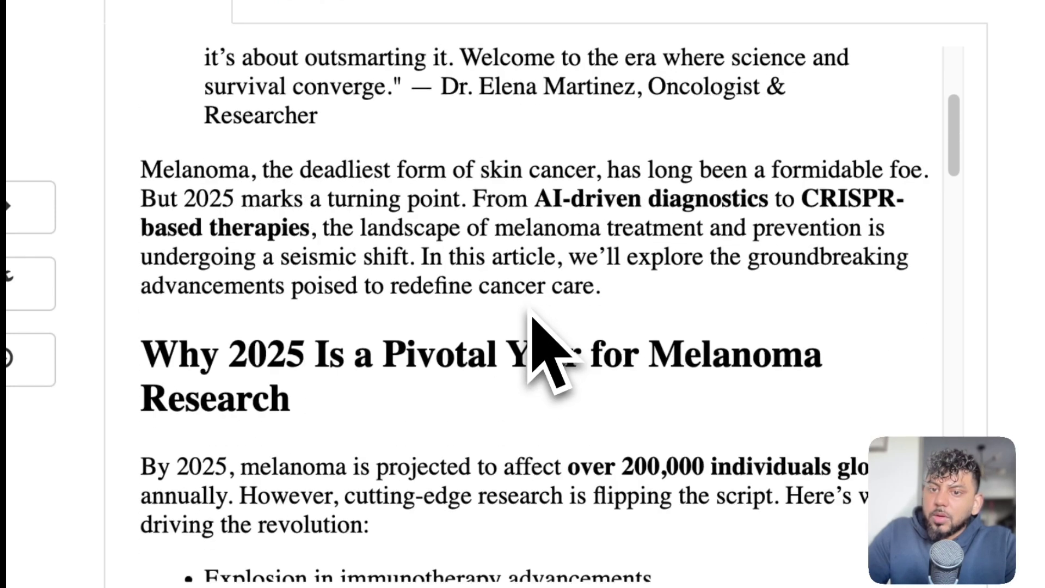
scroll(544, 321, "up", 5)
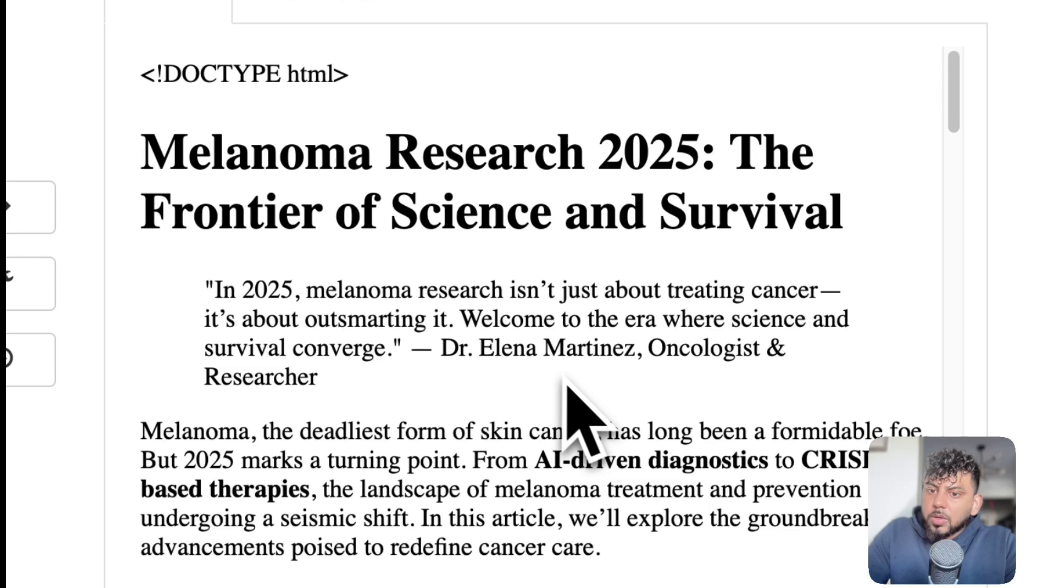
scroll(596, 381, "down", 4)
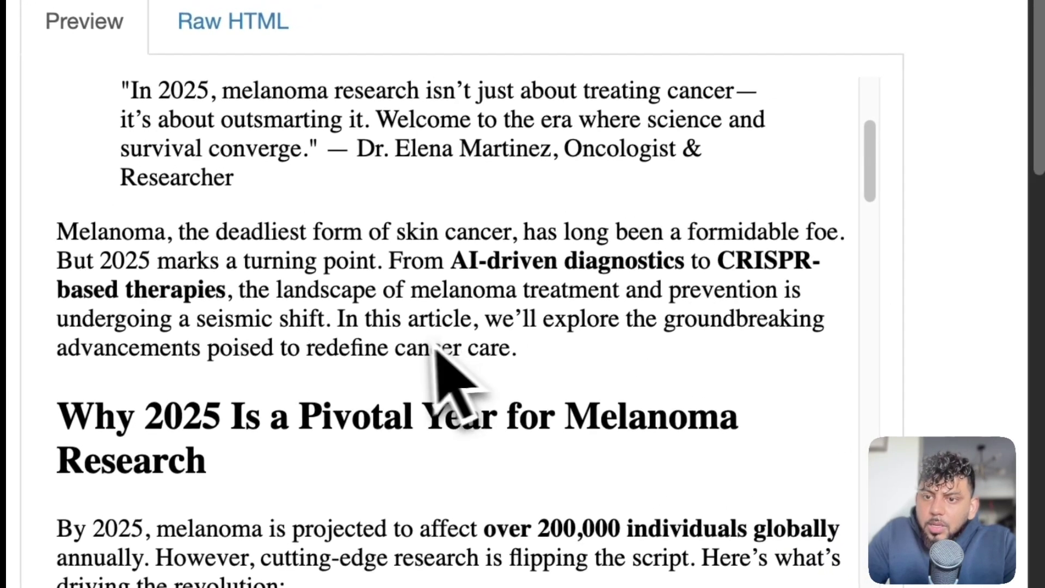
scroll(688, 303, "down", 2)
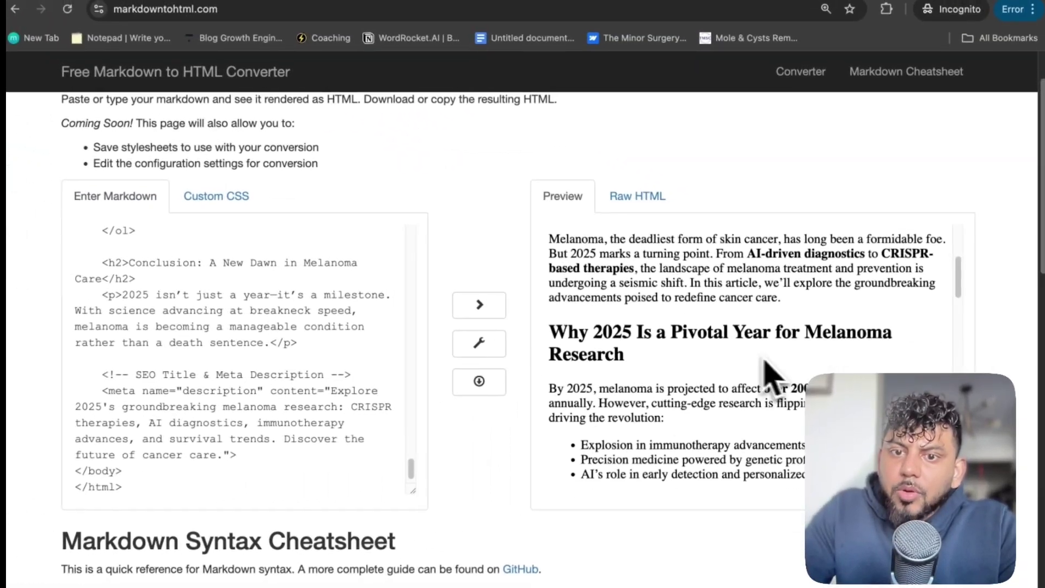
scroll(764, 376, "down", 4)
scroll(767, 379, "up", 5)
scroll(768, 380, "down", 4)
scroll(768, 386, "up", 3)
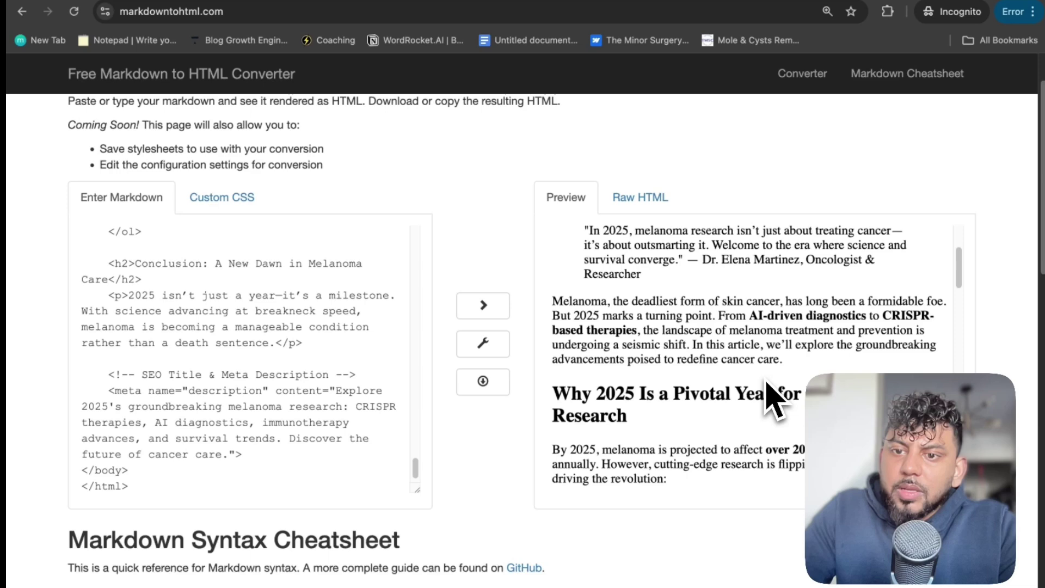
scroll(768, 397, "down", 3)
scroll(780, 399, "down", 6)
scroll(781, 399, "up", 2)
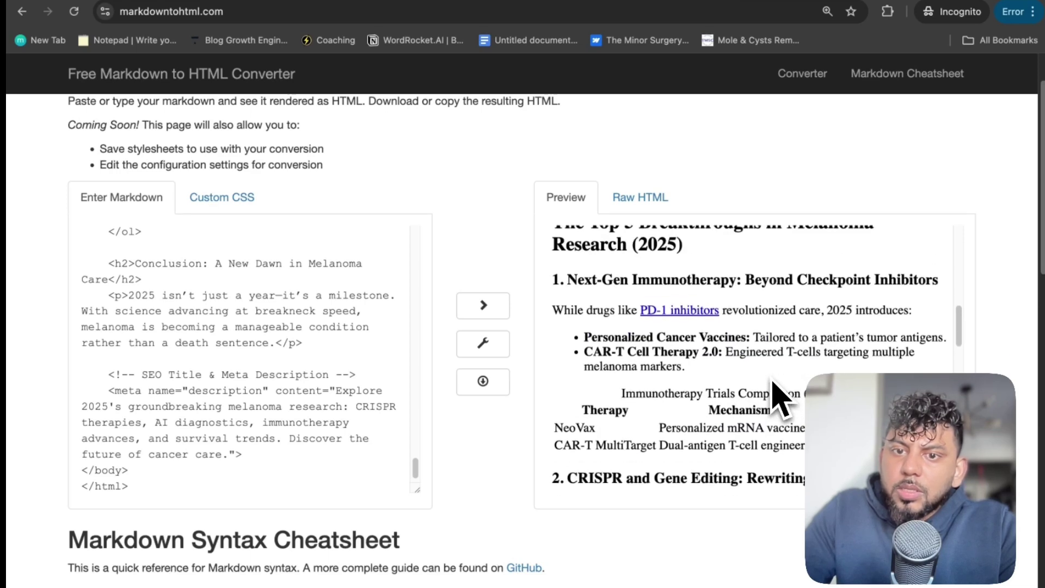
scroll(751, 360, "down", 3)
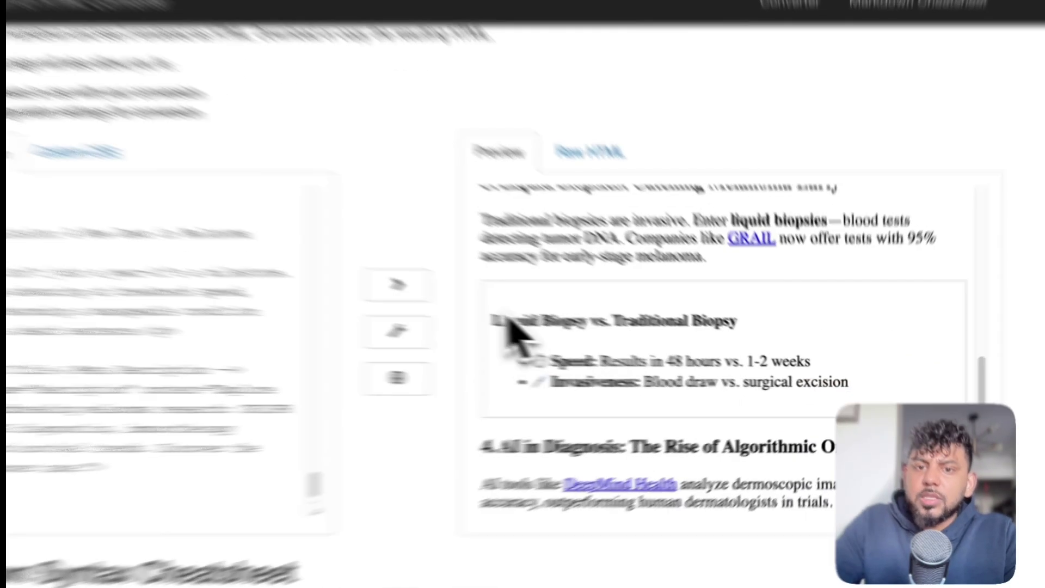
left_click_drag(560, 334, 863, 384)
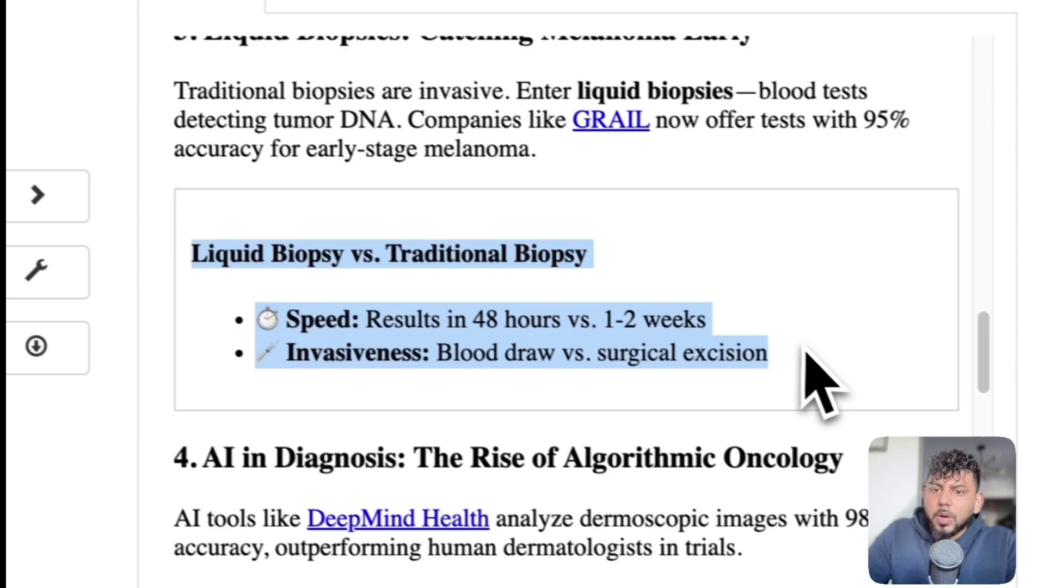
scroll(618, 369, "down", 5)
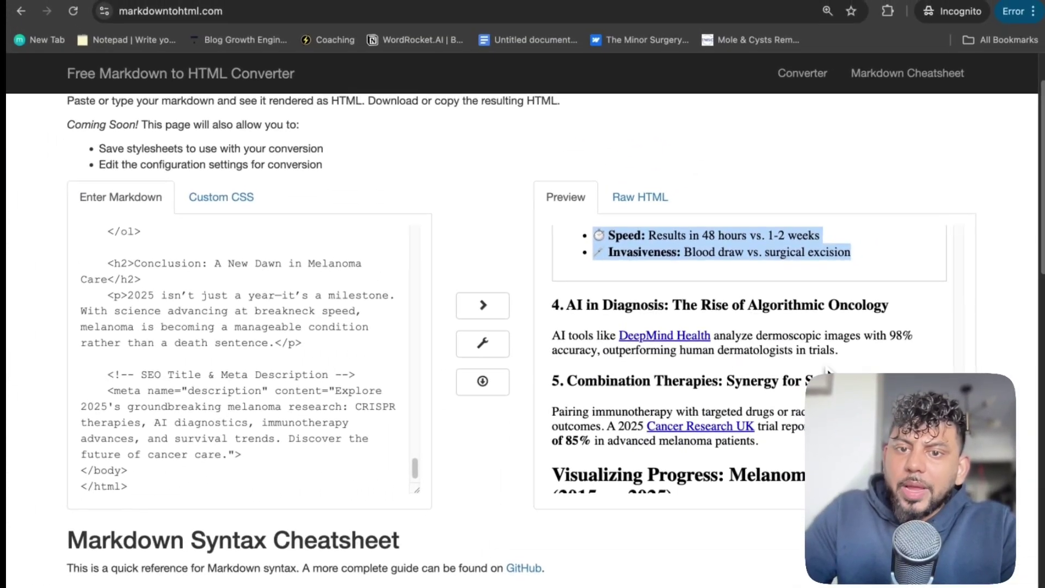
scroll(947, 389, "down", 1)
scroll(852, 372, "down", 5)
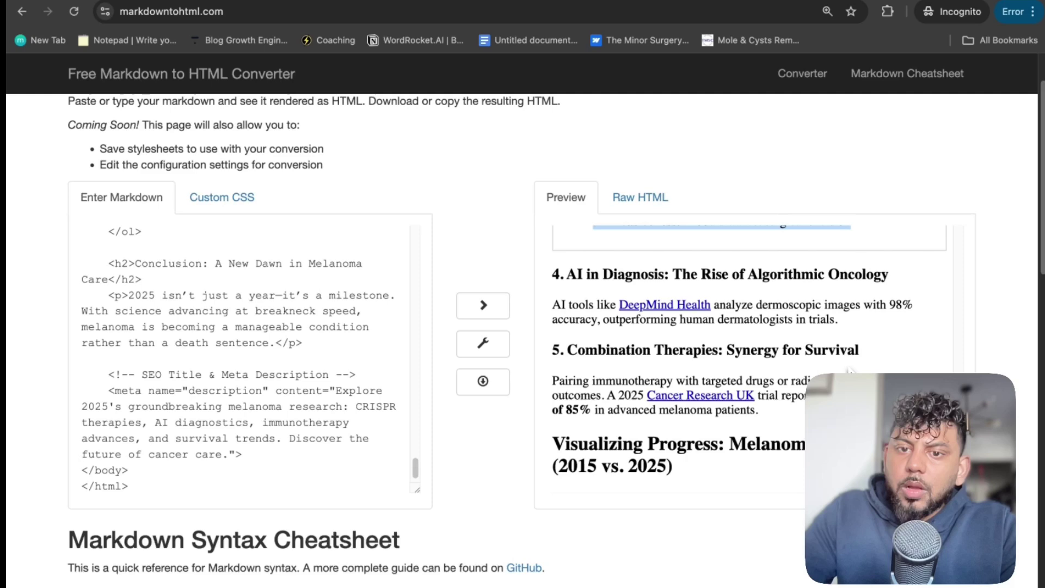
scroll(851, 371, "up", 4)
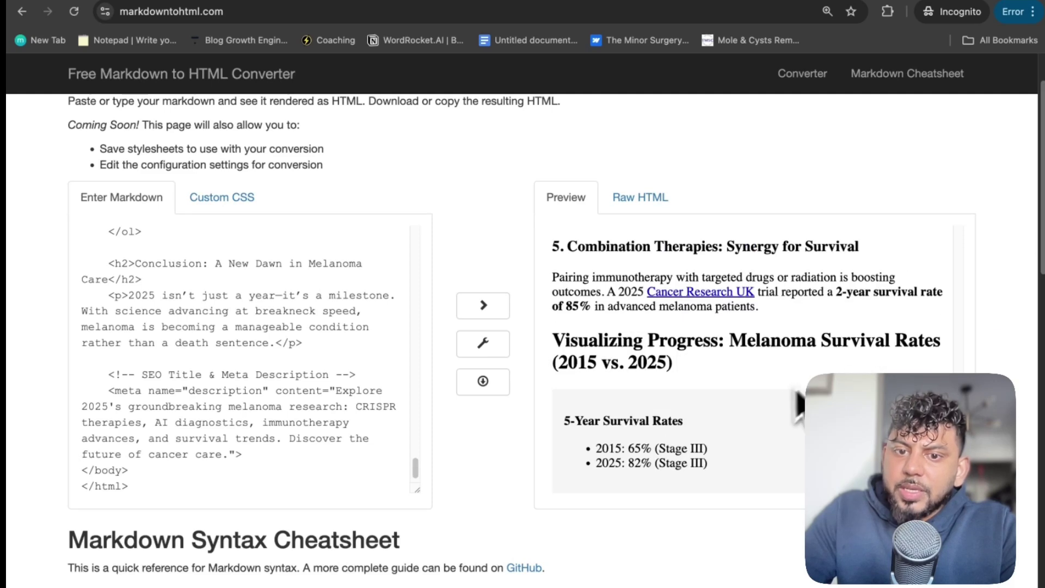
scroll(752, 411, "down", 1)
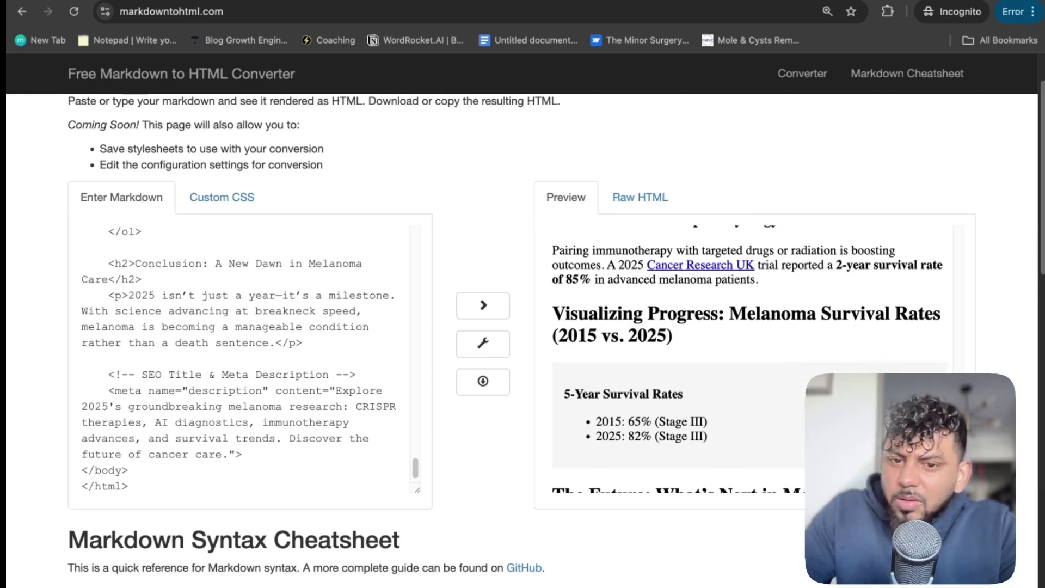
scroll(751, 359, "down", 5)
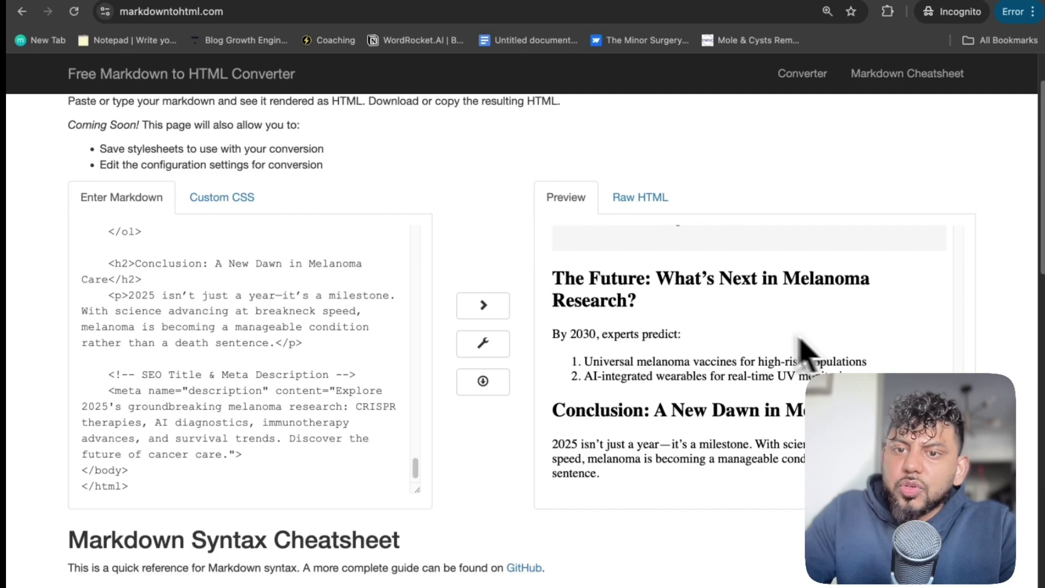
scroll(800, 340, "down", 7)
scroll(844, 234, "up", 4)
scroll(769, 315, "down", 4)
scroll(742, 315, "up", 5)
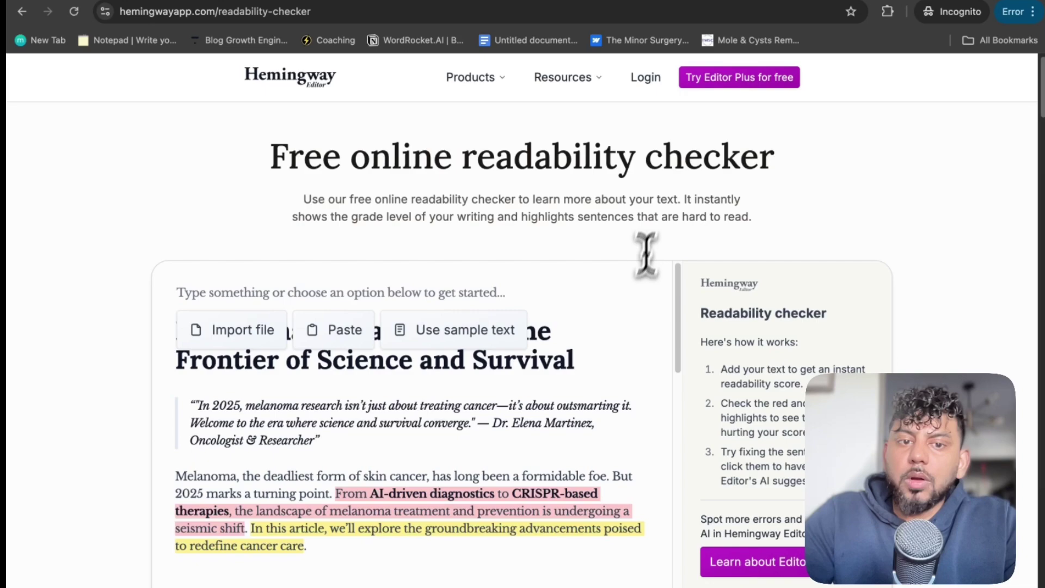
- Have Hemingway grade the melanoma article: Grade 9, 4 of 52 sentences very hard
left_click(614, 336)
scroll(789, 390, "down", 5)
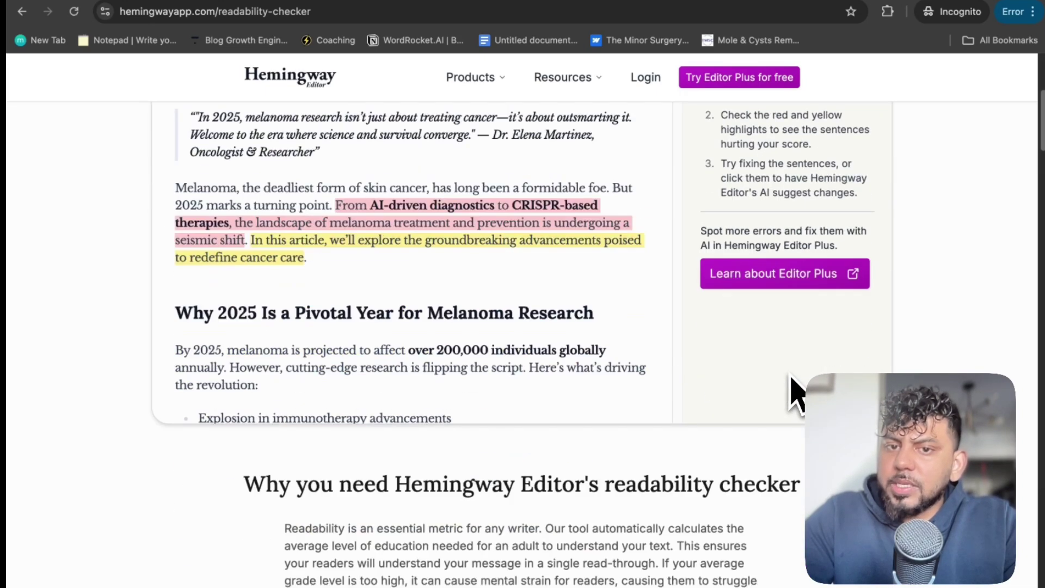
scroll(712, 323, "up", 5)
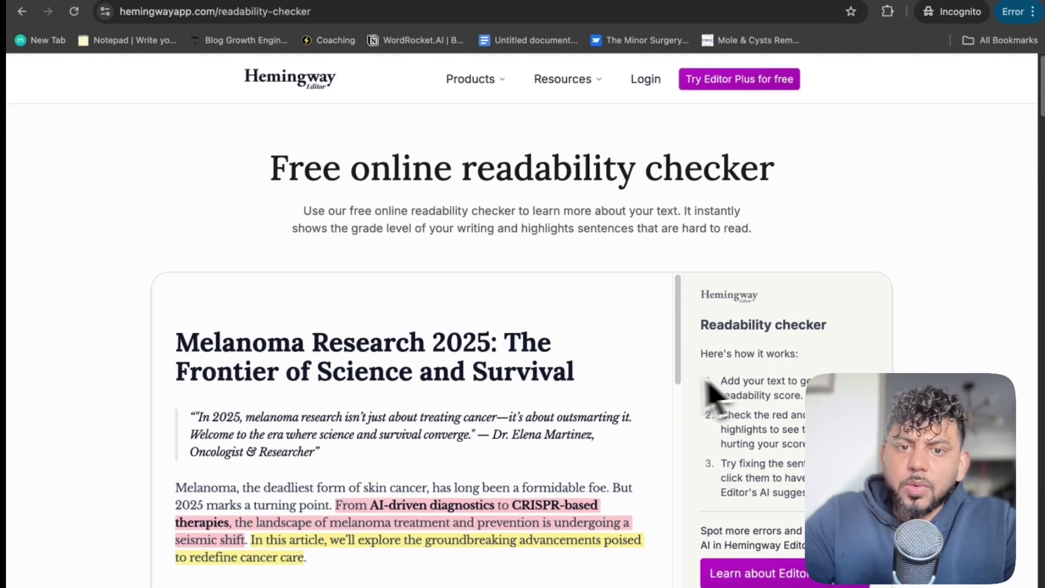
scroll(653, 389, "down", 5)
scroll(651, 392, "down", 10)
scroll(547, 299, "up", 1)
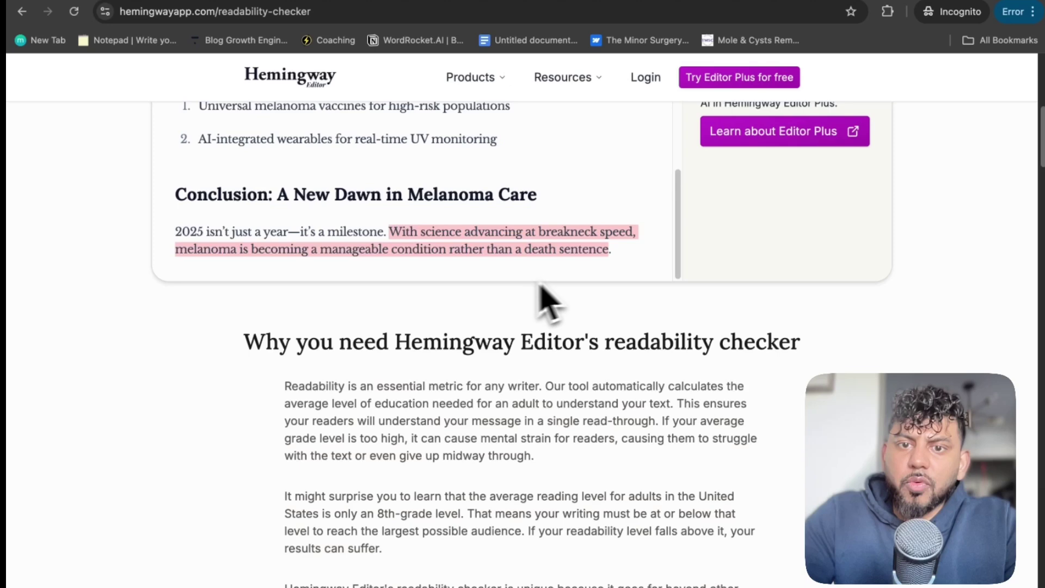
scroll(901, 237, "up", 5)
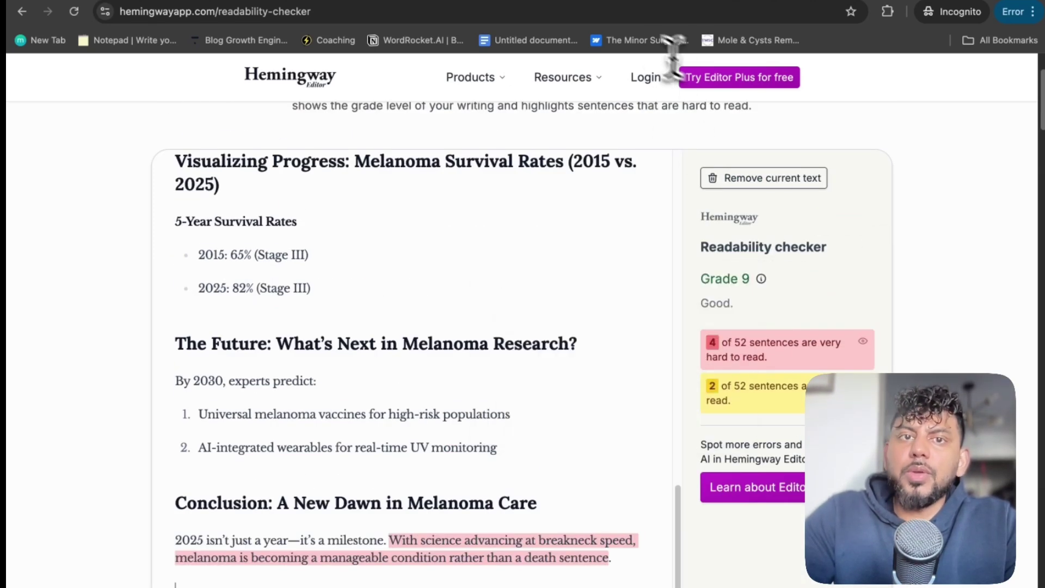
- Return to the Grok melanoma chat and scroll up to the Key Points
left_click(257, 2)
scroll(419, 187, "up", 20)
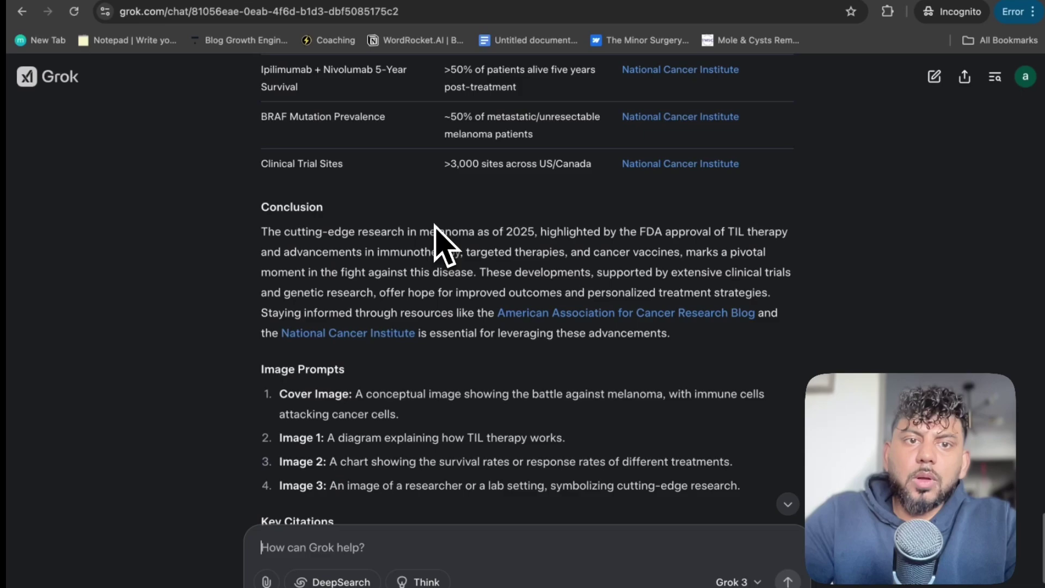
scroll(435, 225, "up", 20)
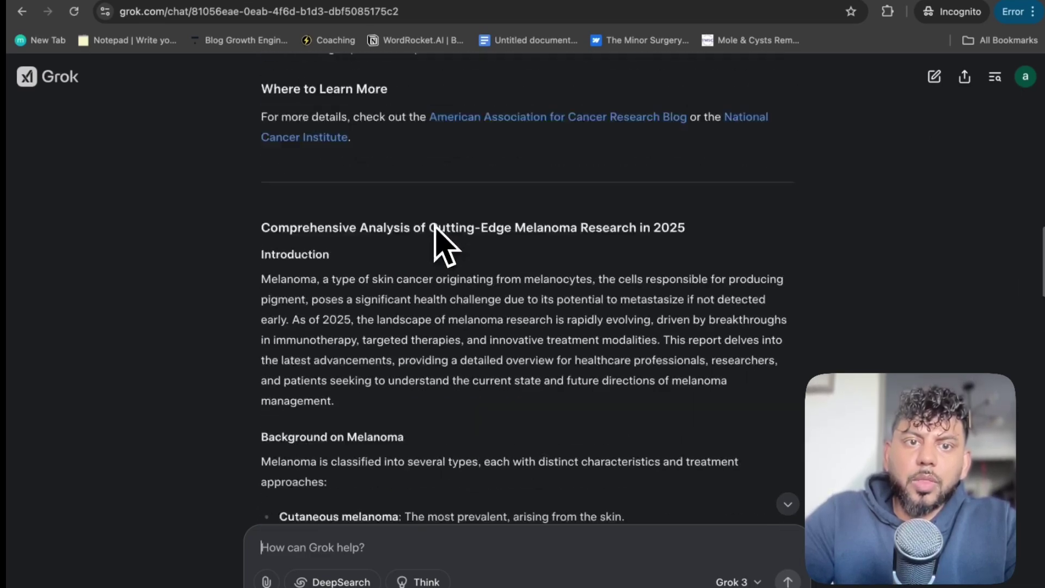
scroll(435, 226, "up", 1)
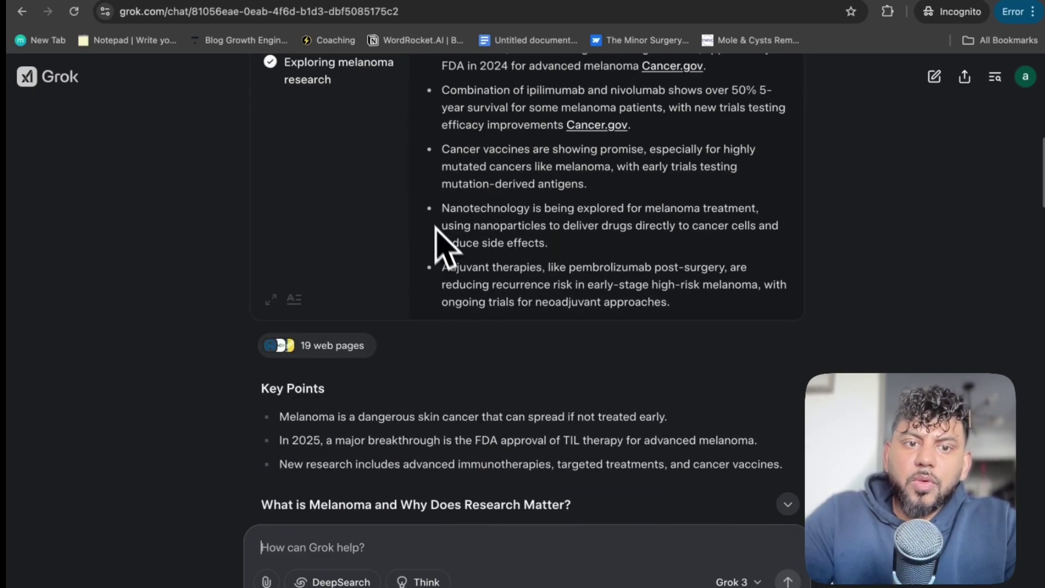
scroll(493, 381, "up", 7)
scroll(639, 373, "down", 6)
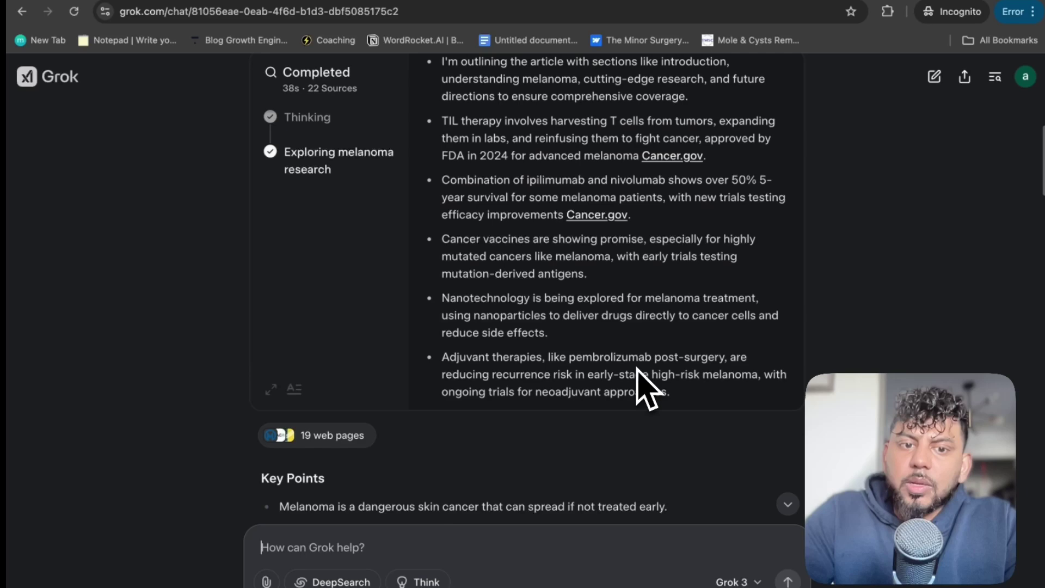
scroll(642, 391, "down", 8)
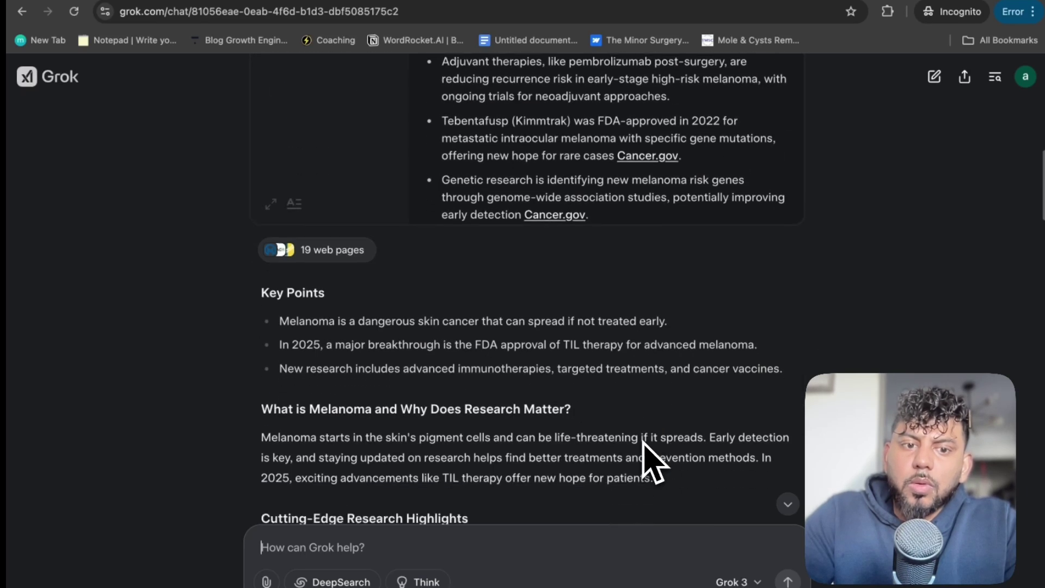
- Read down through Grok's article into the Comprehensive Analysis sections
scroll(648, 460, "up", 2)
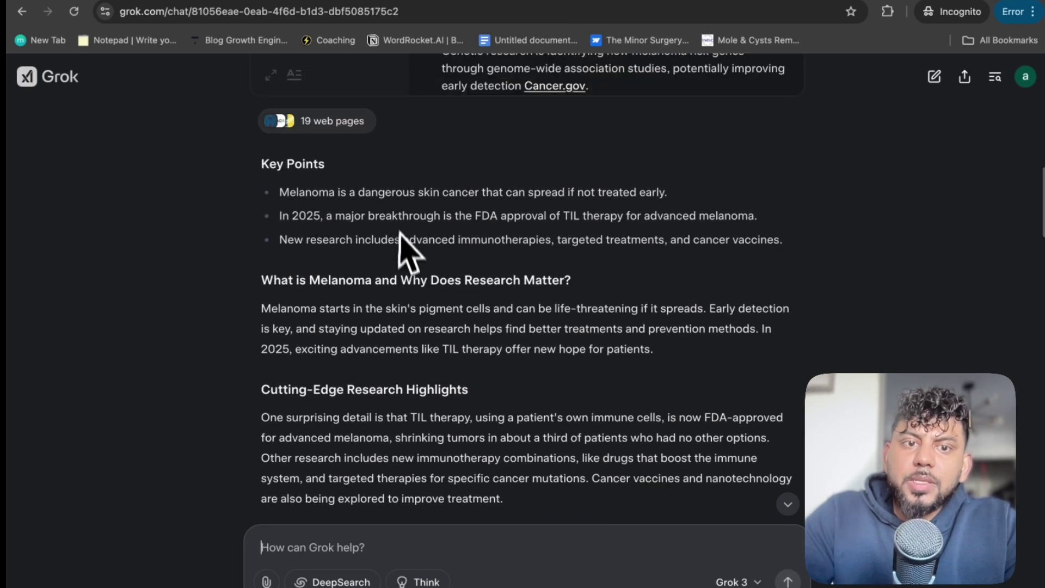
scroll(435, 342, "down", 5)
scroll(438, 345, "up", 2)
scroll(438, 345, "down", 4)
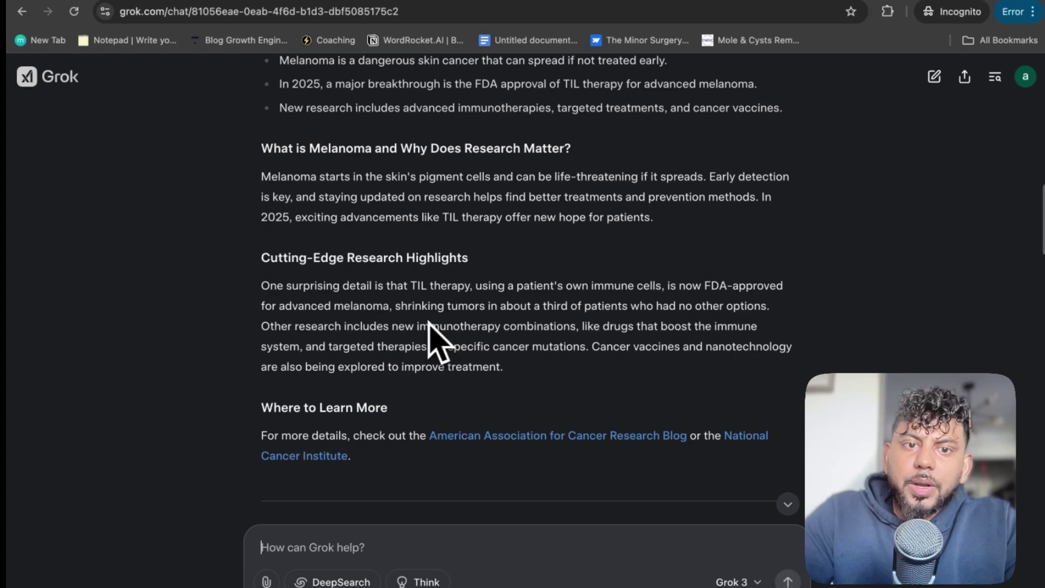
scroll(452, 348, "down", 2)
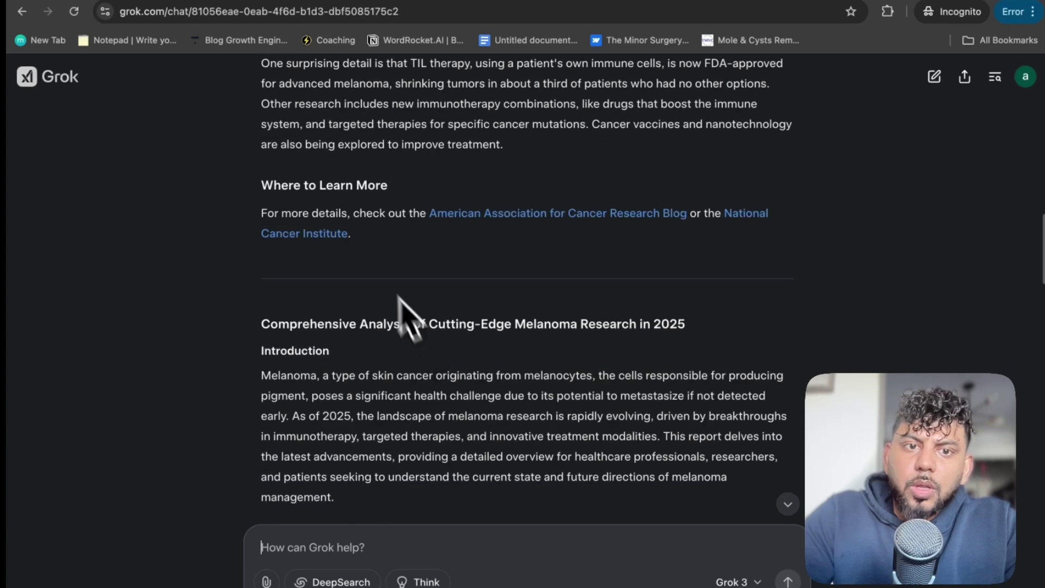
scroll(340, 203, "down", 2)
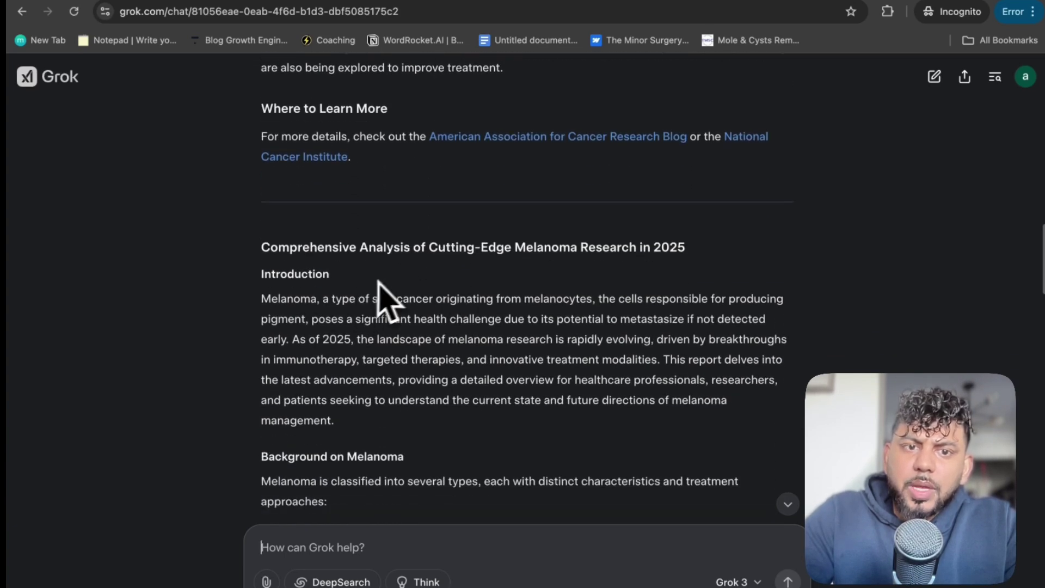
scroll(467, 286, "down", 2)
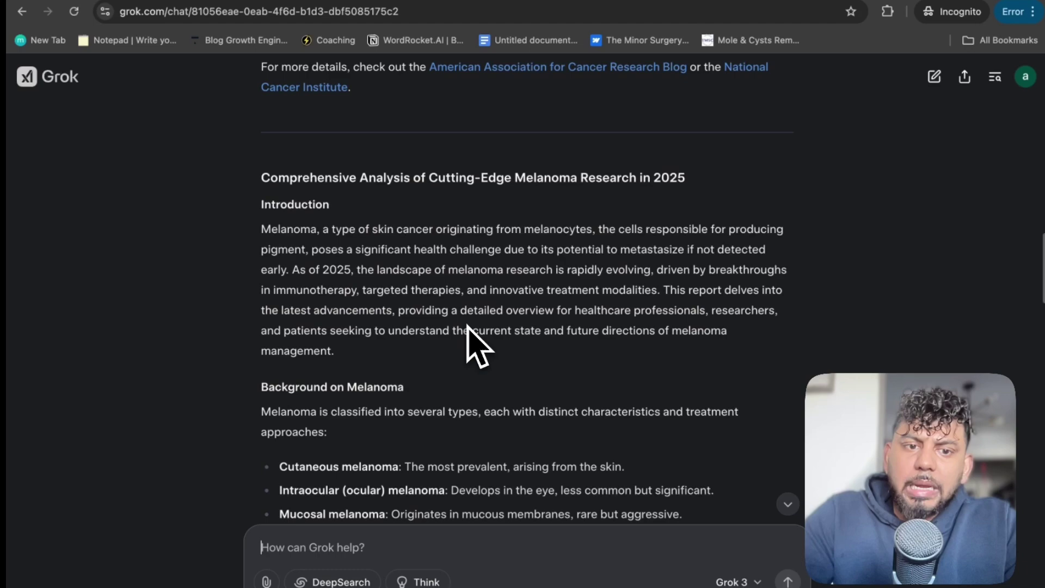
scroll(471, 337, "up", 12)
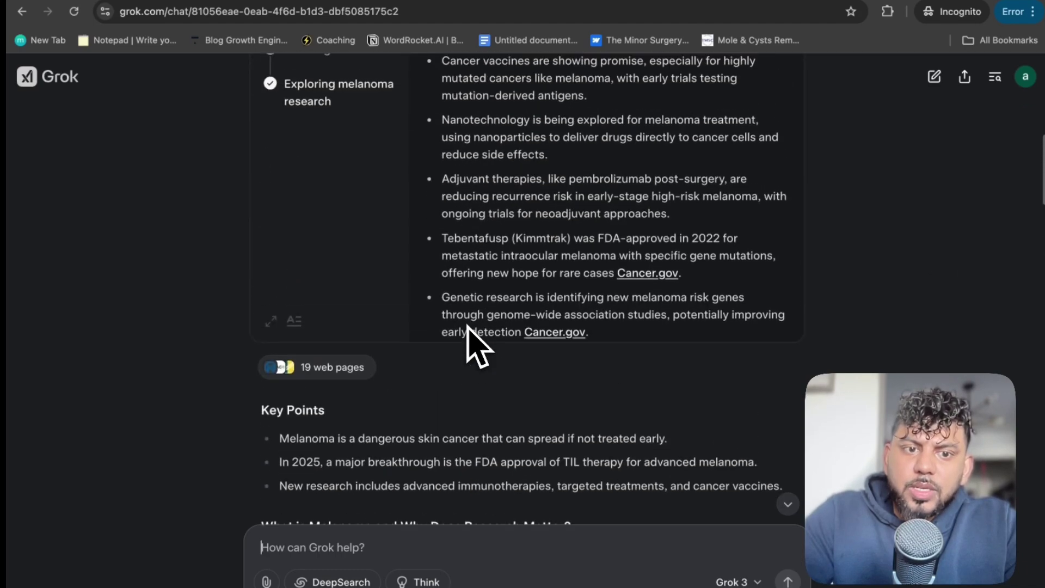
scroll(467, 329, "down", 2)
scroll(473, 373, "down", 5)
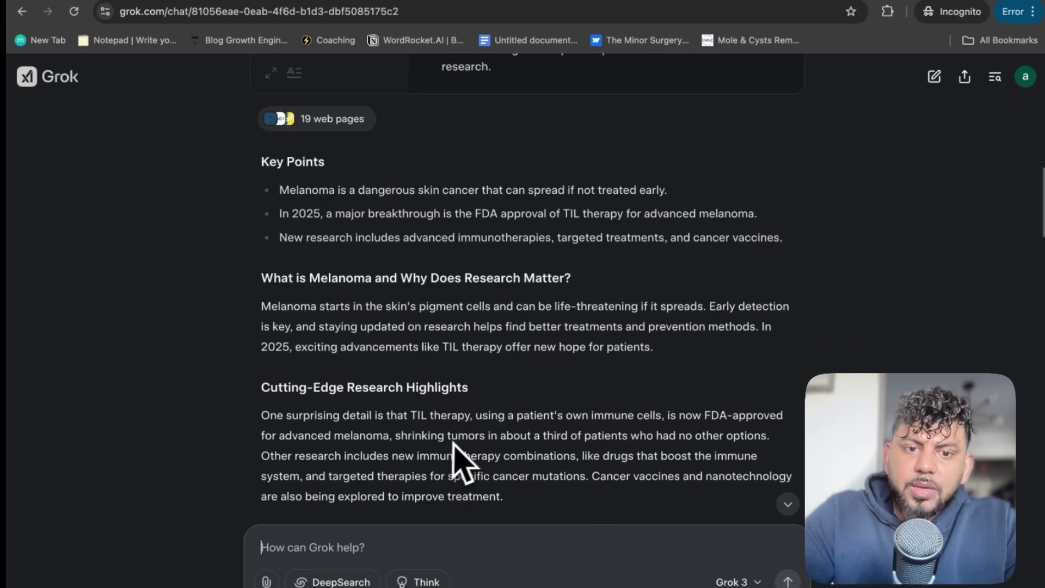
scroll(460, 462, "down", 8)
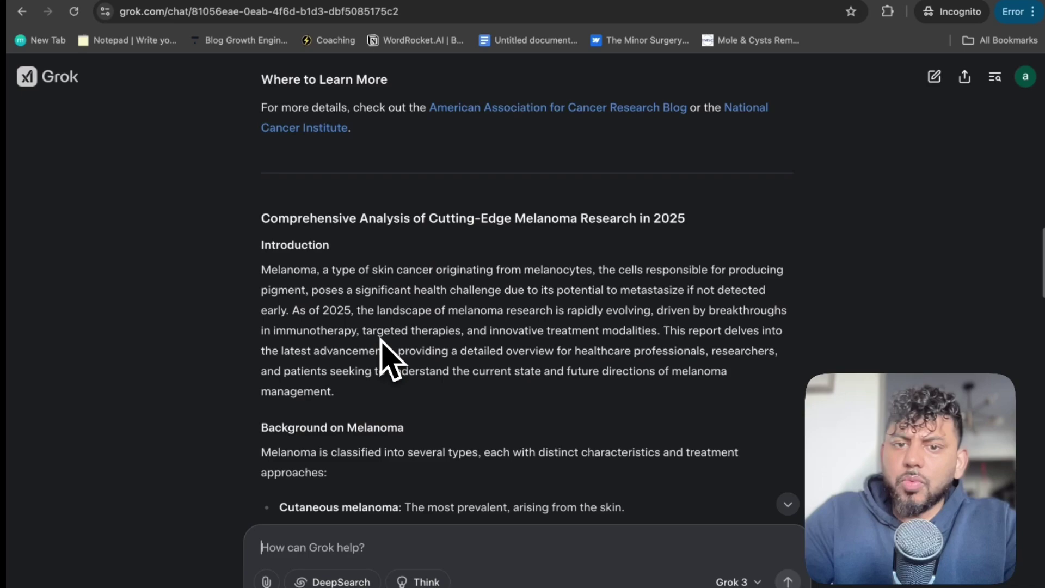
scroll(387, 359, "down", 14)
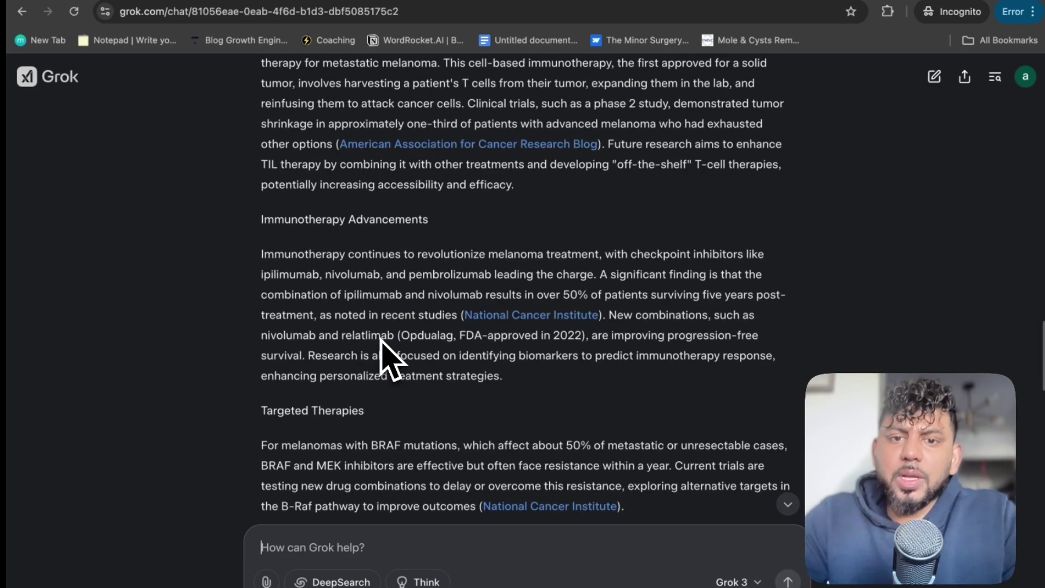
scroll(523, 341, "down", 5)
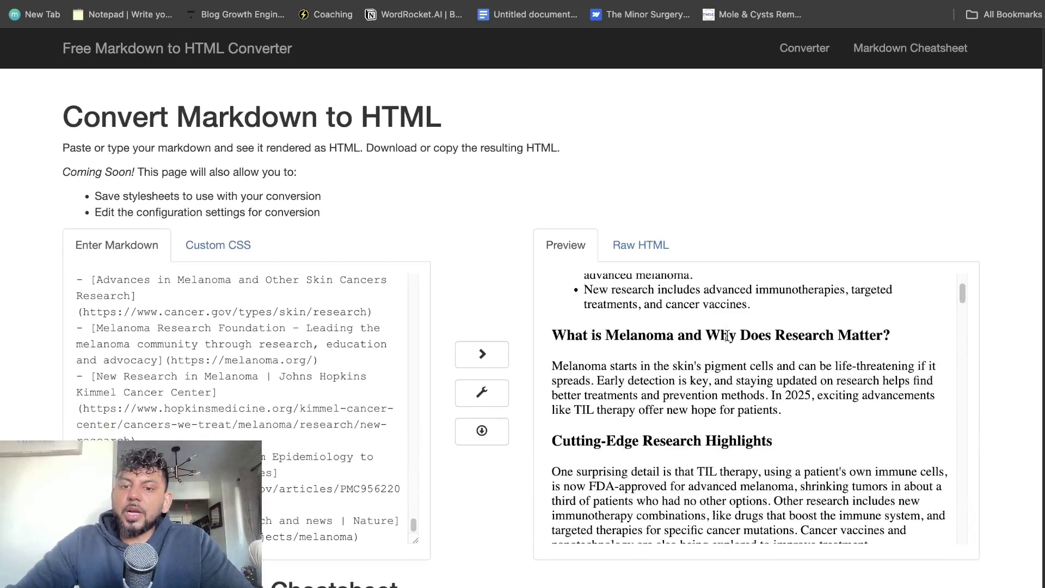
- Read the rendered Grok article, selecting the TIL Therapy, Immunotherapy Advancements and Targeted Therapies headings
scroll(727, 335, "down", 2)
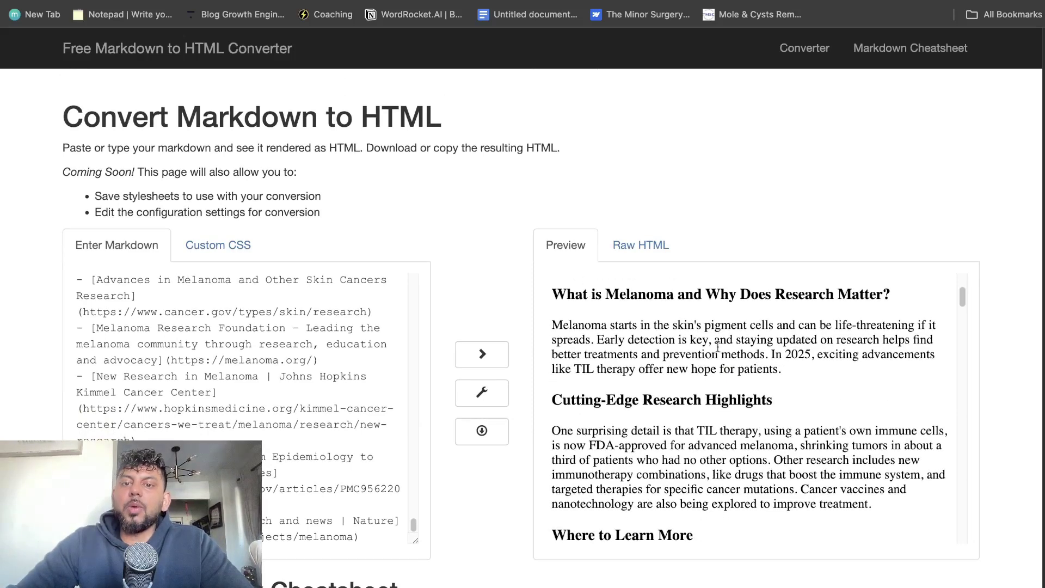
scroll(779, 394, "down", 1)
scroll(779, 398, "down", 7)
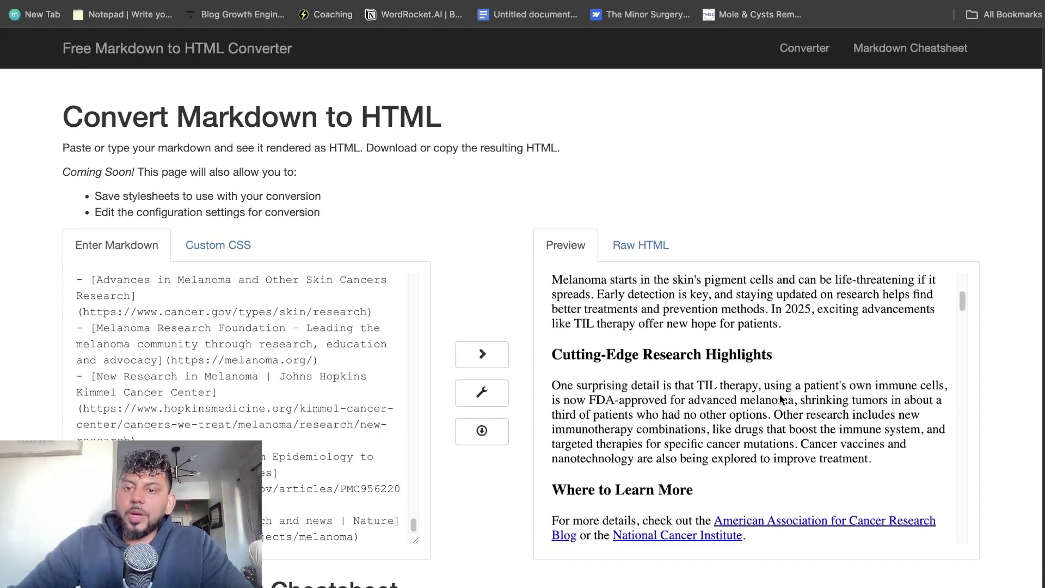
scroll(779, 394, "down", 20)
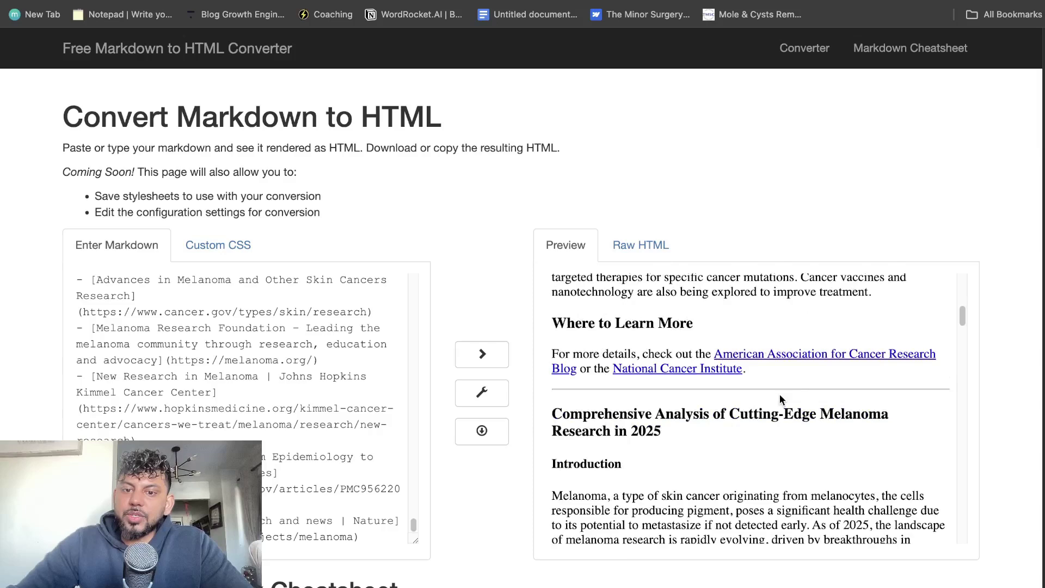
scroll(788, 401, "down", 12)
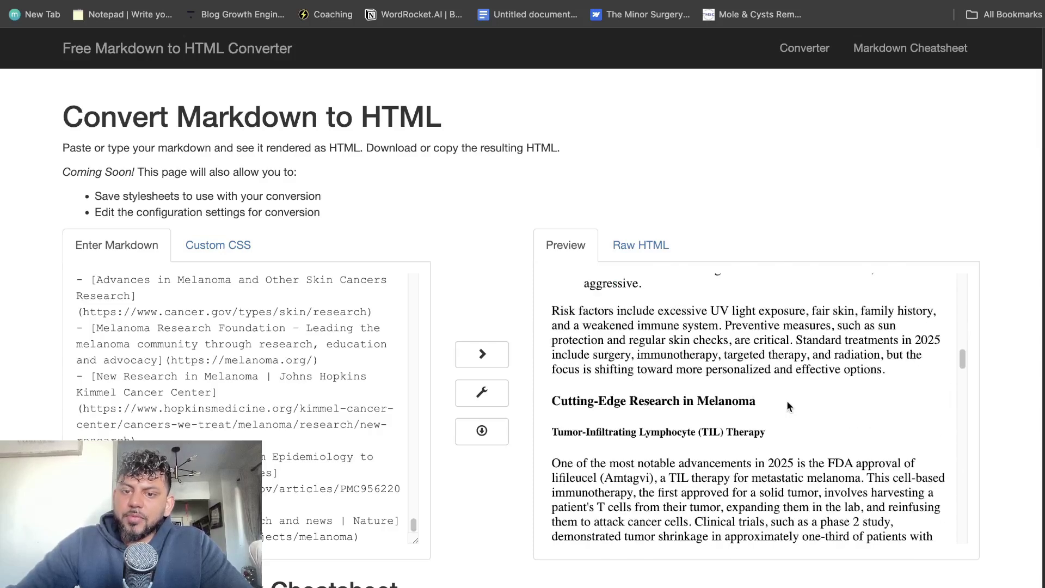
triple_click(692, 347)
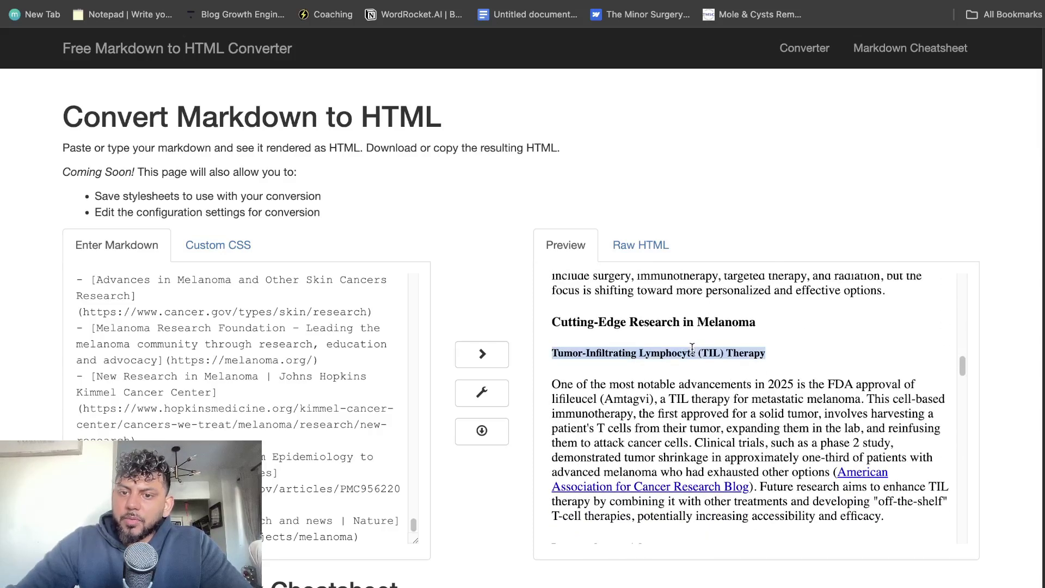
scroll(707, 375, "down", 10)
triple_click(639, 336)
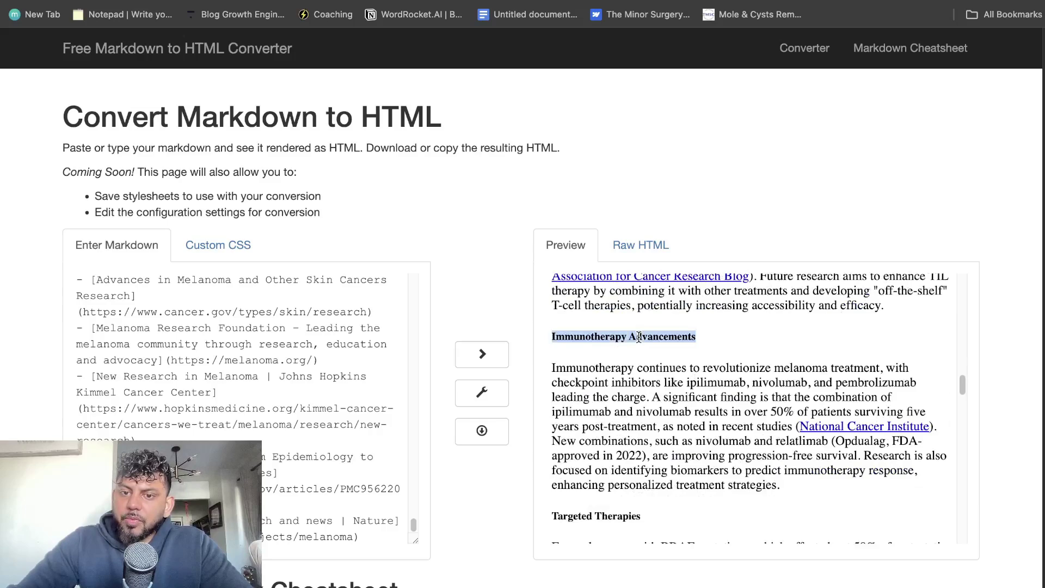
scroll(700, 409, "down", 5)
triple_click(615, 407)
triple_click(615, 402)
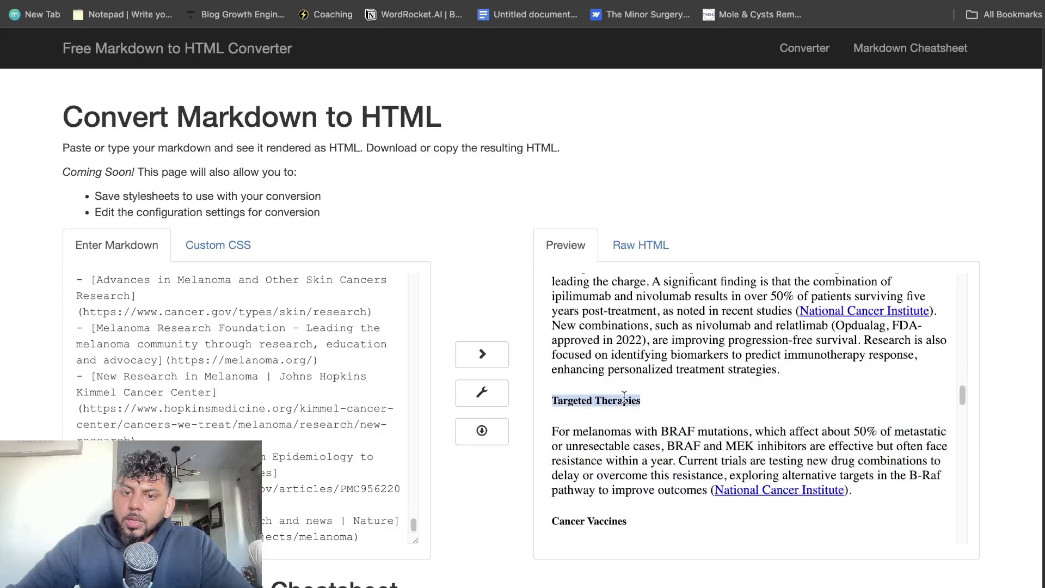
- Scroll the rest of the preview down to the key citations
scroll(777, 405, "down", 6)
scroll(777, 403, "down", 12)
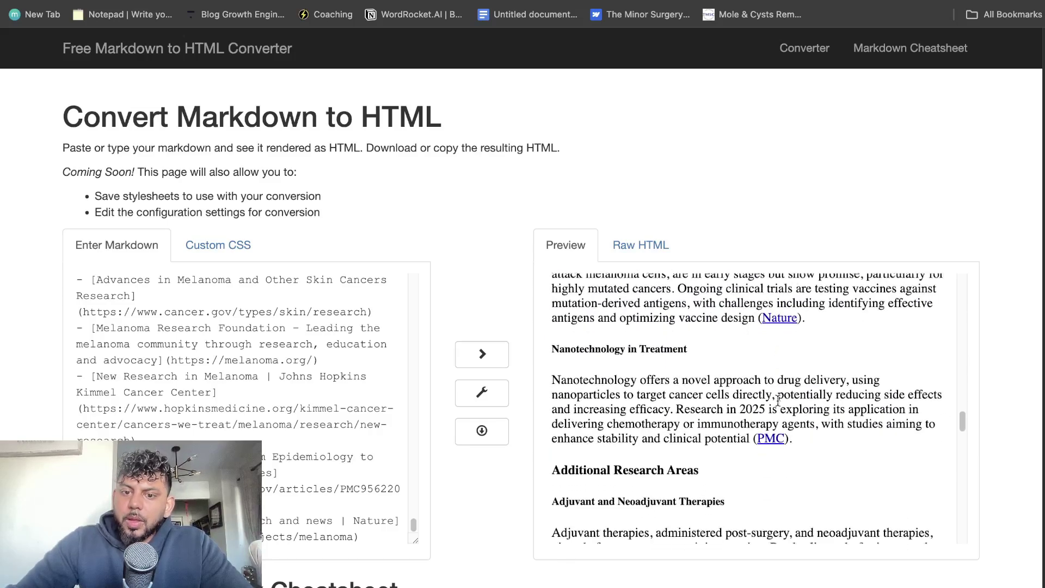
scroll(698, 382, "down", 20)
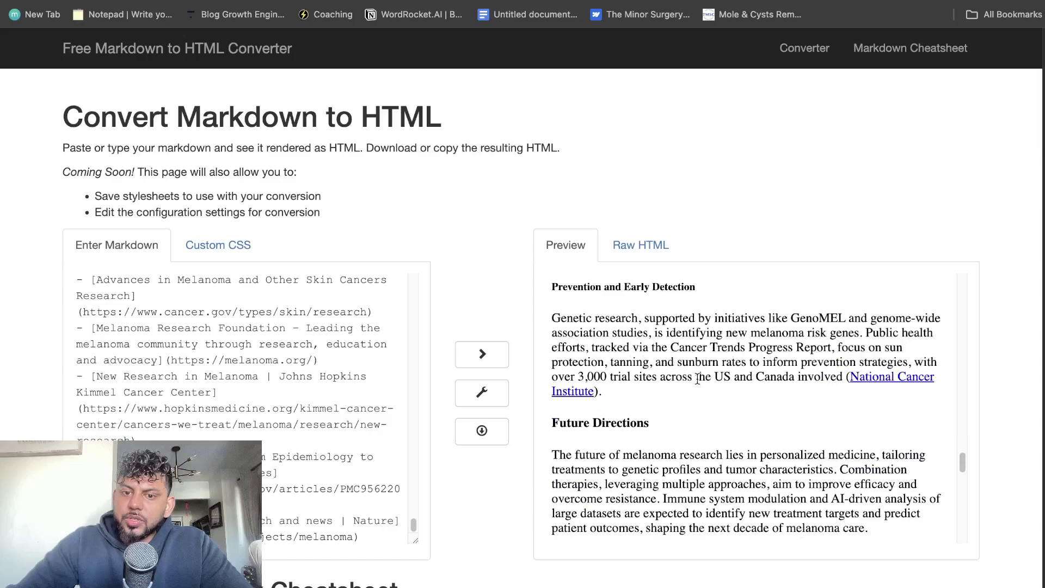
scroll(697, 403, "up", 11)
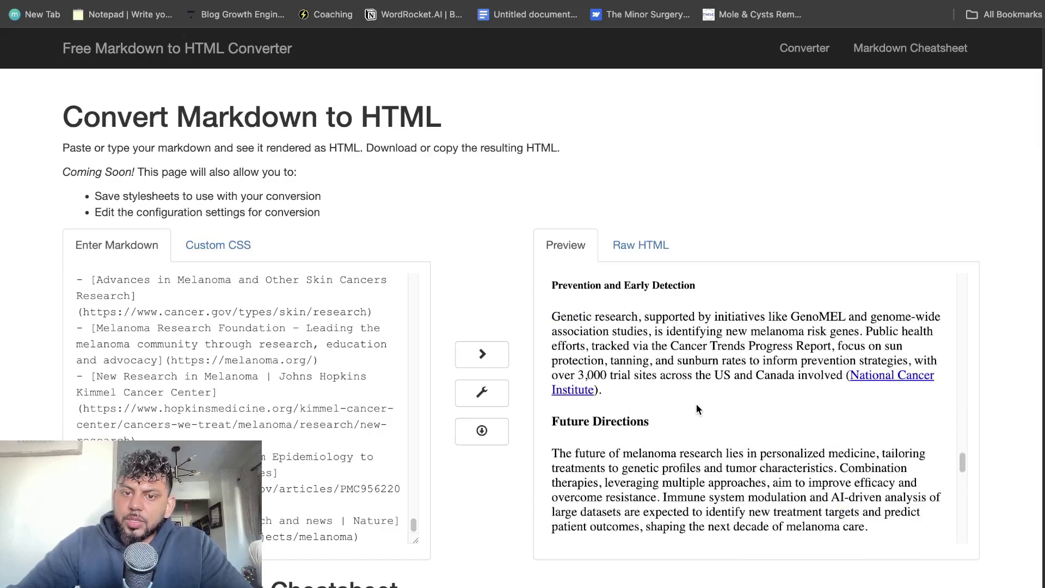
scroll(696, 404, "down", 15)
scroll(728, 402, "down", 15)
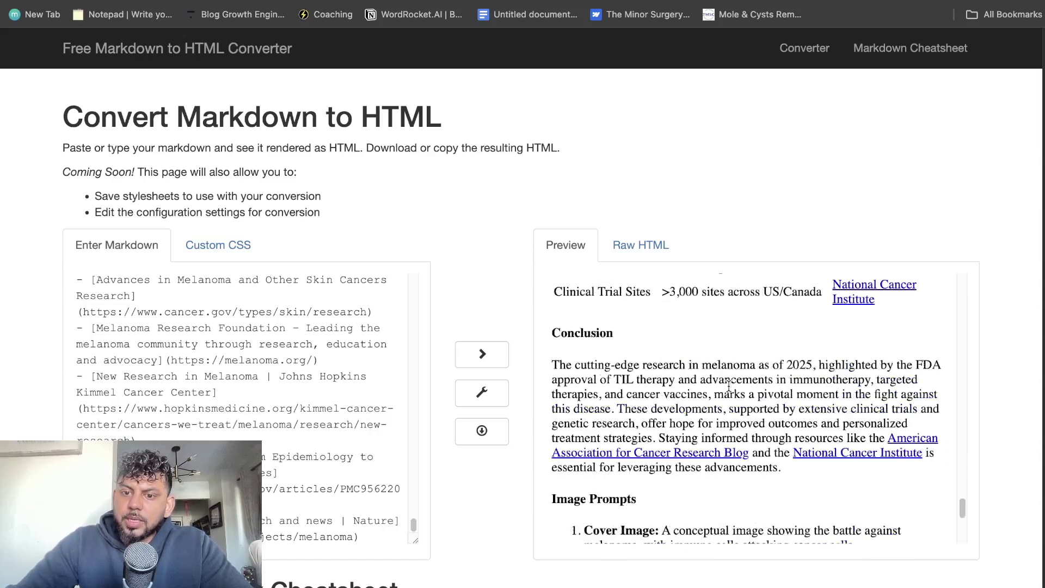
scroll(728, 415, "down", 2)
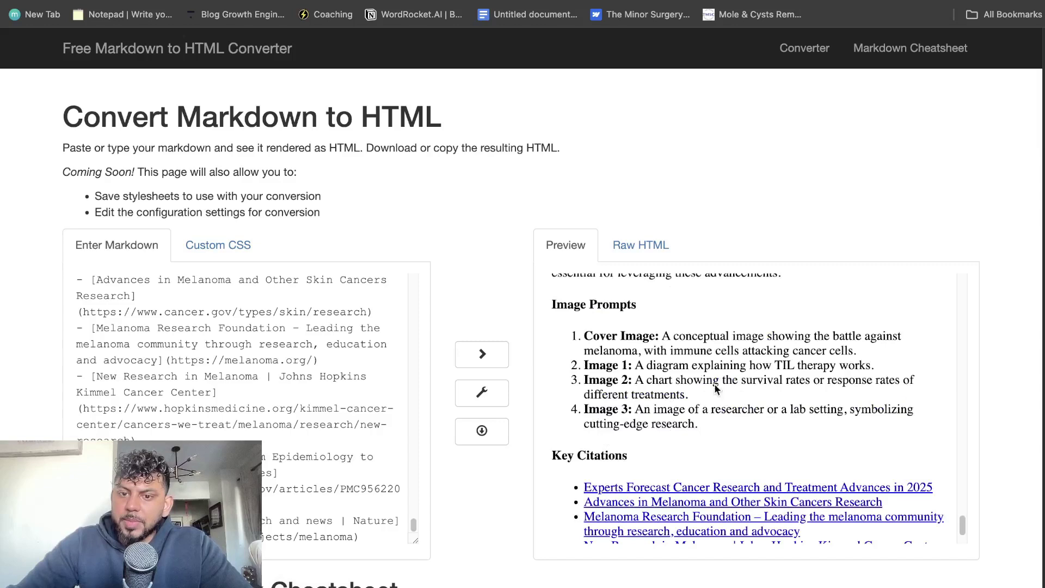
scroll(680, 381, "down", 2)
scroll(705, 438, "up", 4)
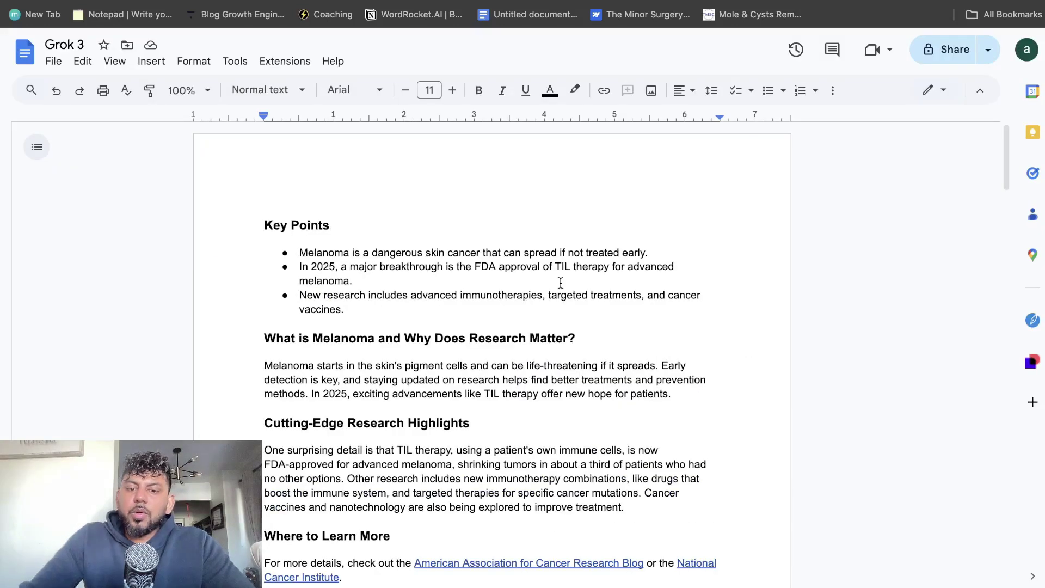
- In the Grok 3 doc, open and close the AACR blog and NCI melanoma links
scroll(561, 282, "down", 3)
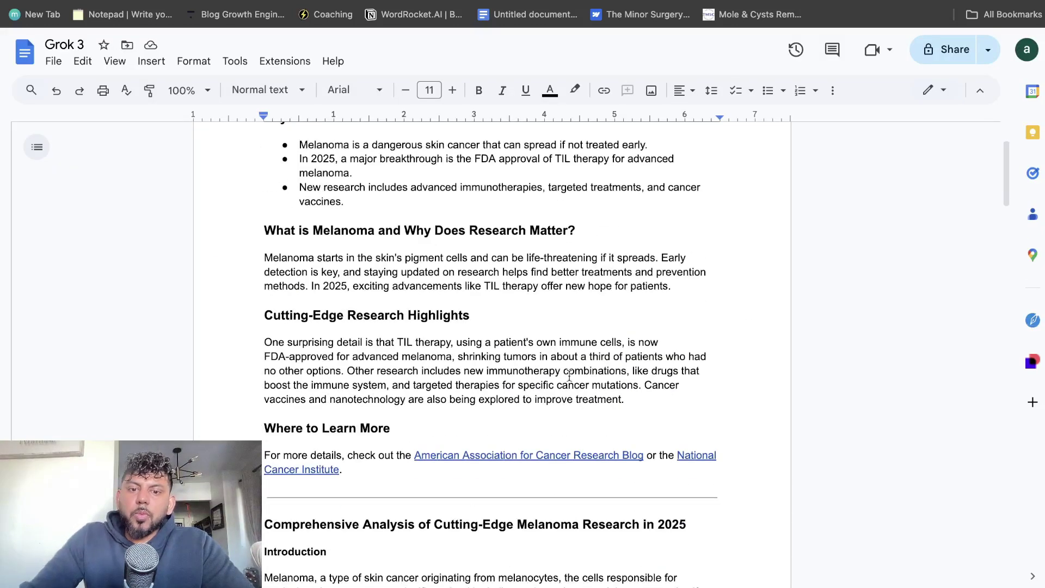
left_click(521, 460)
left_click(525, 478)
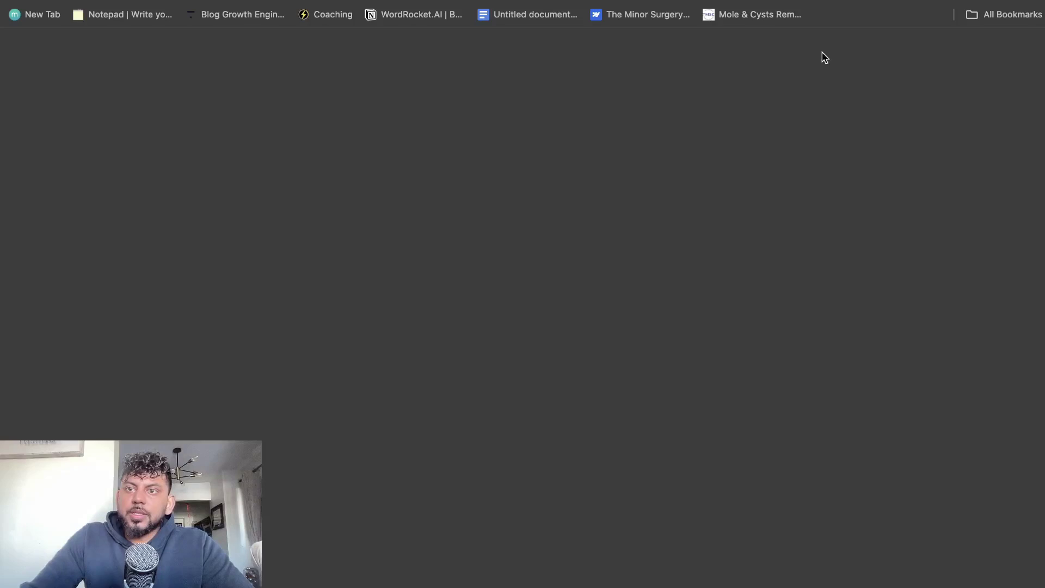
key("super+w")
scroll(574, 405, "down", 5)
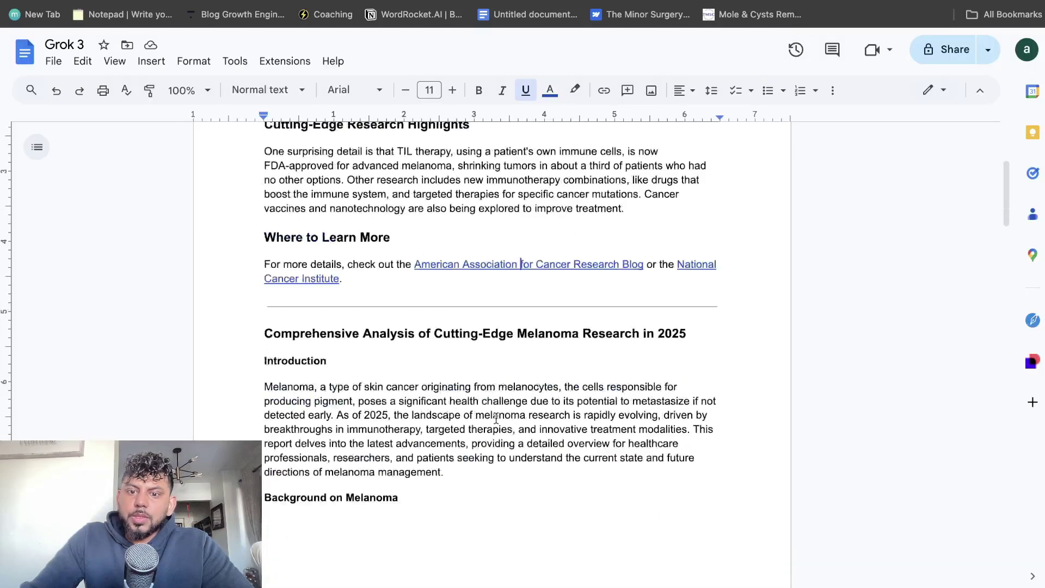
scroll(574, 405, "down", 9)
left_click(531, 511)
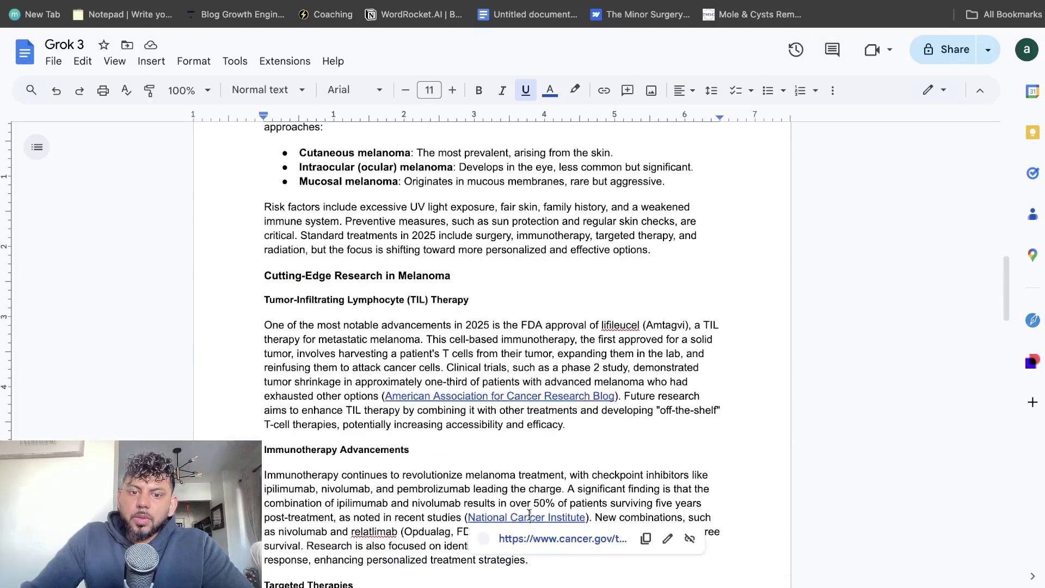
left_click(544, 535)
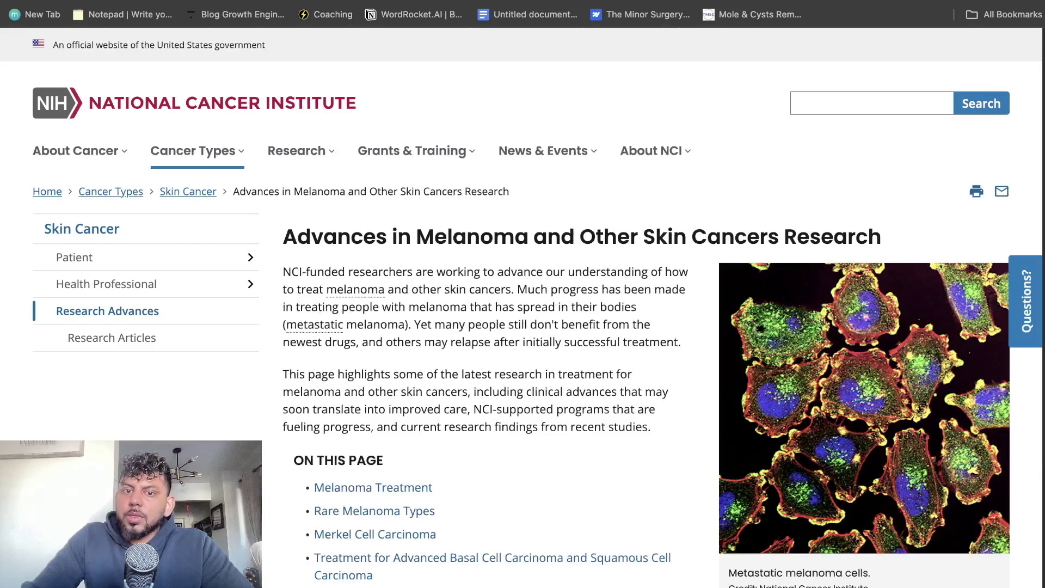
key("super+w")
scroll(527, 316, "down", 13)
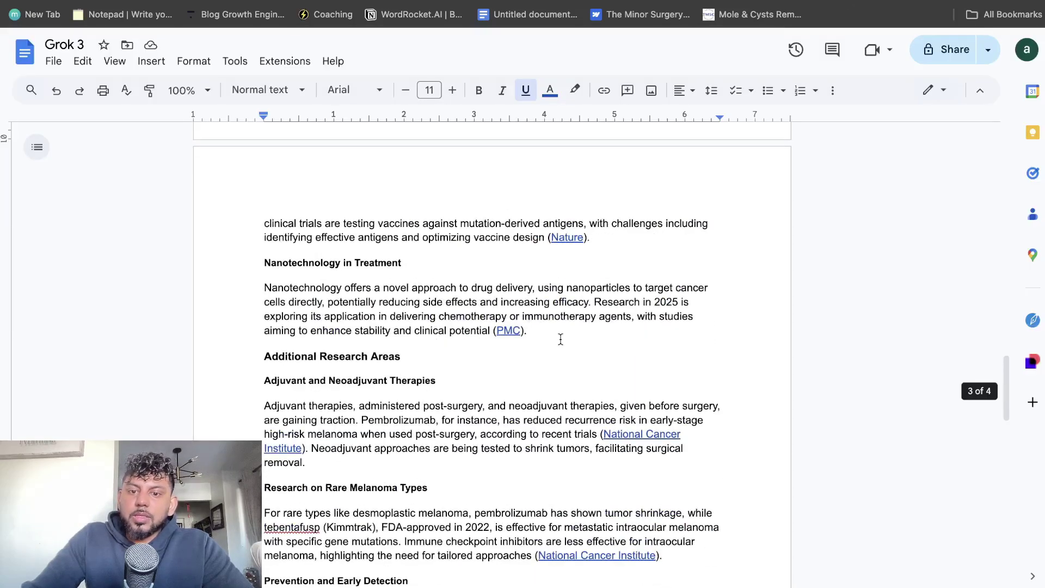
scroll(555, 332, "up", 20)
scroll(507, 210, "up", 3)
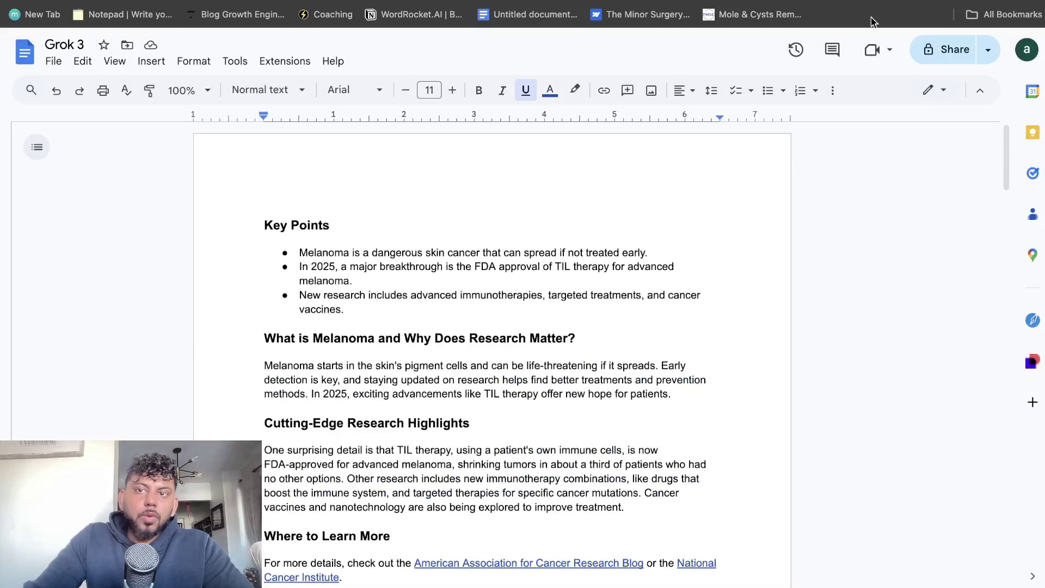
- In the Melanoma Research 2025 doc, test the PD-1 inhibitors and Cancer Research UK links
key("ctrl+Tab")
left_click(392, 279)
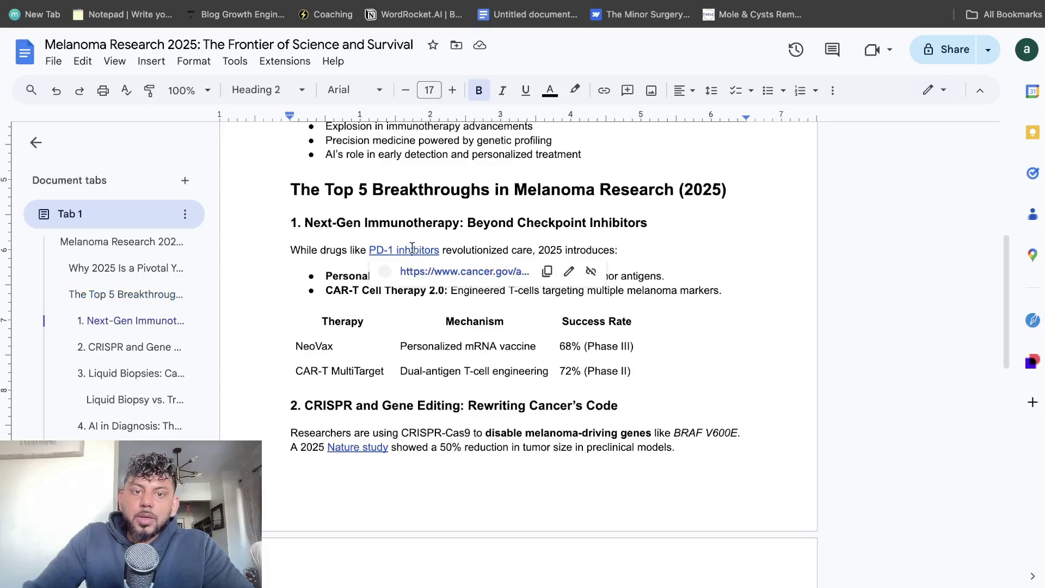
left_click(446, 273)
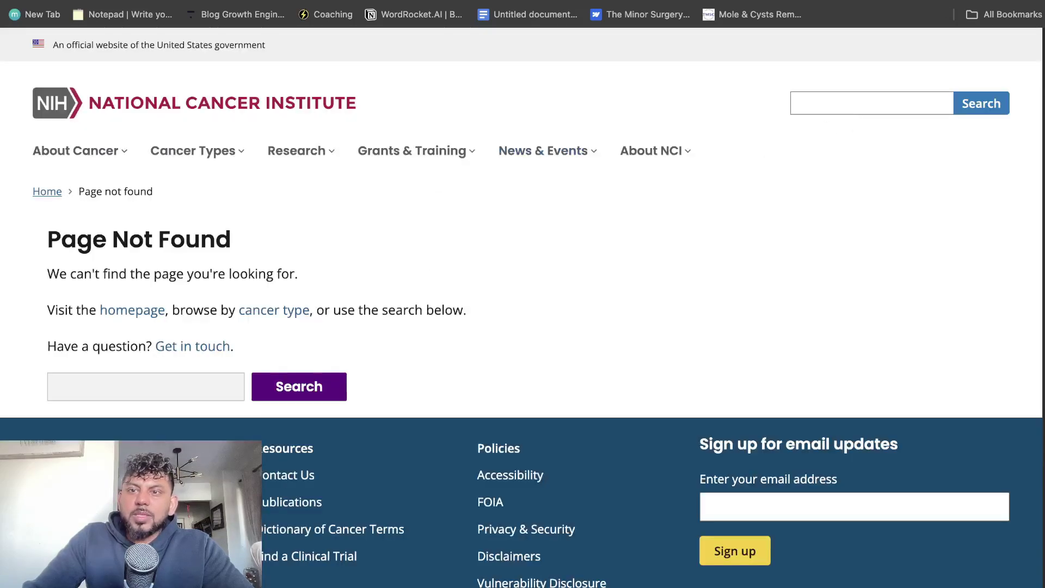
key("ctrl+w")
scroll(539, 291, "up", 5)
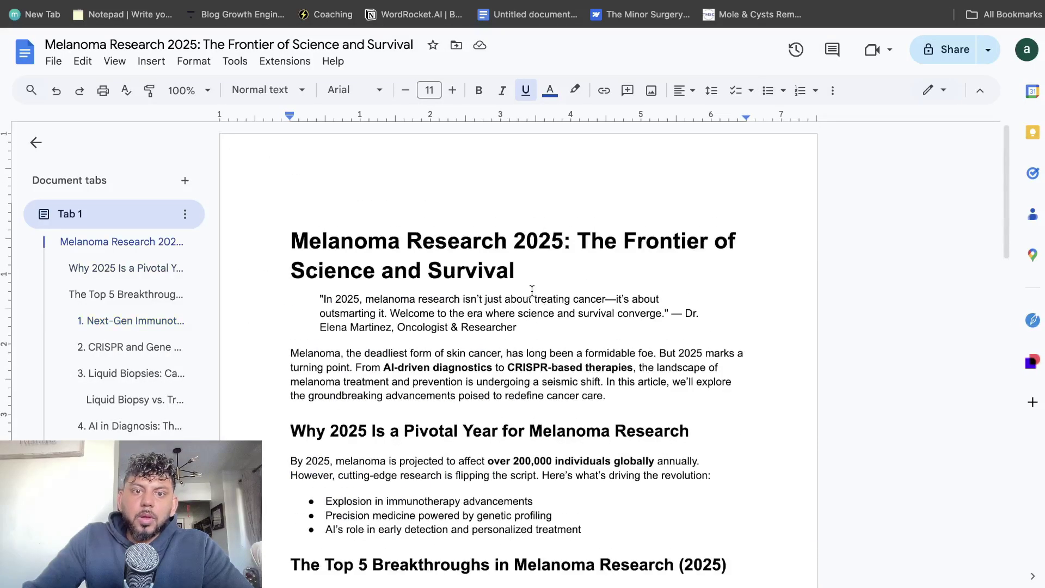
scroll(539, 291, "down", 15)
scroll(516, 274, "down", 2)
scroll(555, 273, "up", 10)
scroll(700, 296, "down", 10)
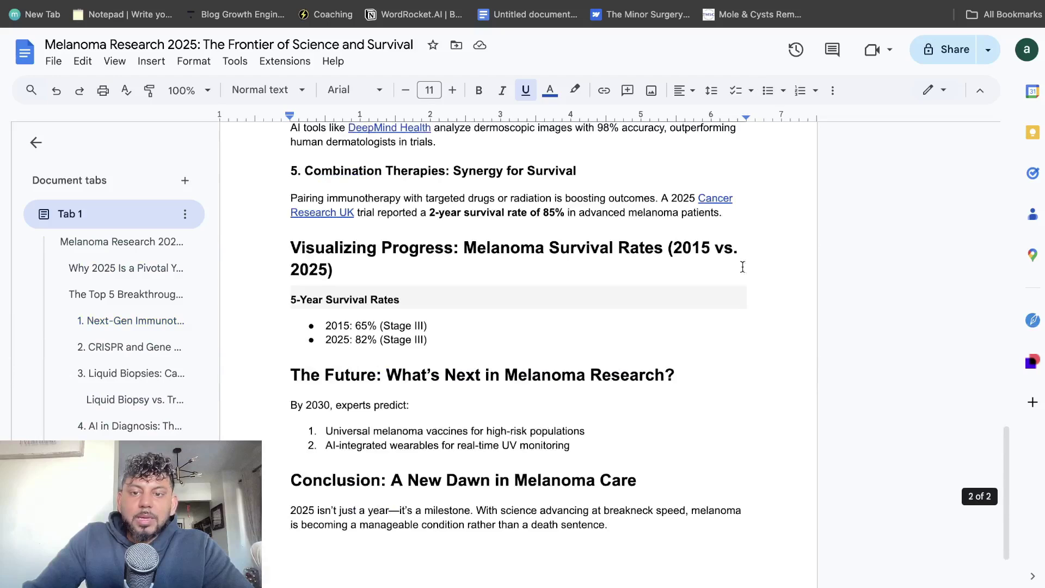
left_click(710, 197)
left_click(684, 232)
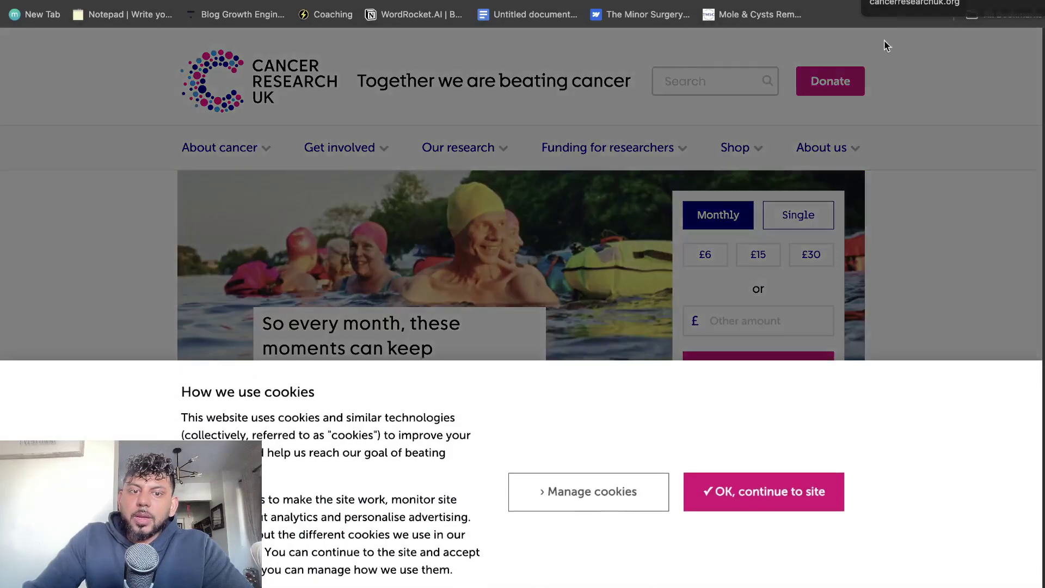
scroll(898, 126, "down", 10)
key("super+w")
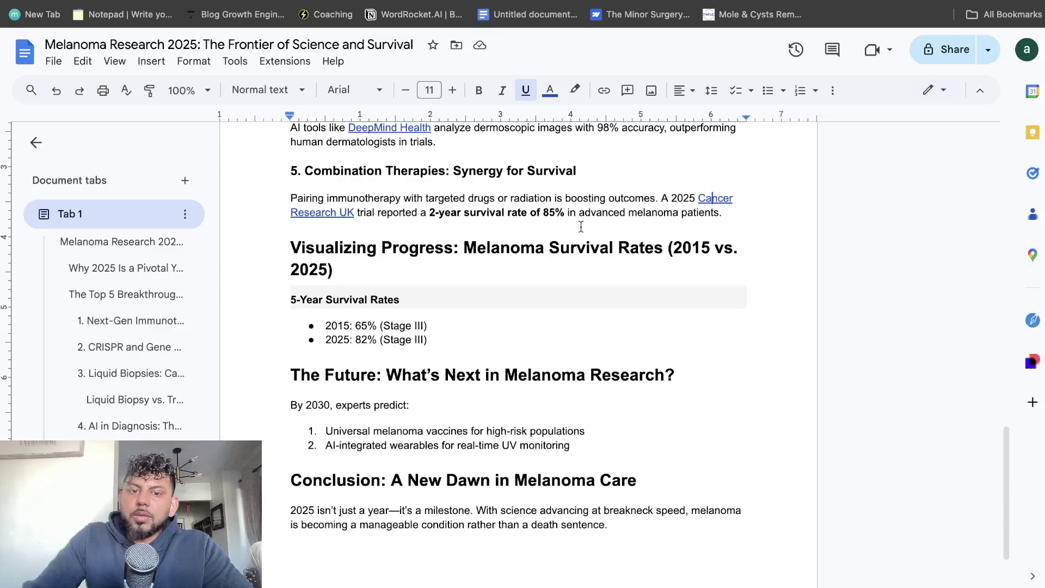
scroll(601, 258, "down", 1)
scroll(544, 245, "up", 20)
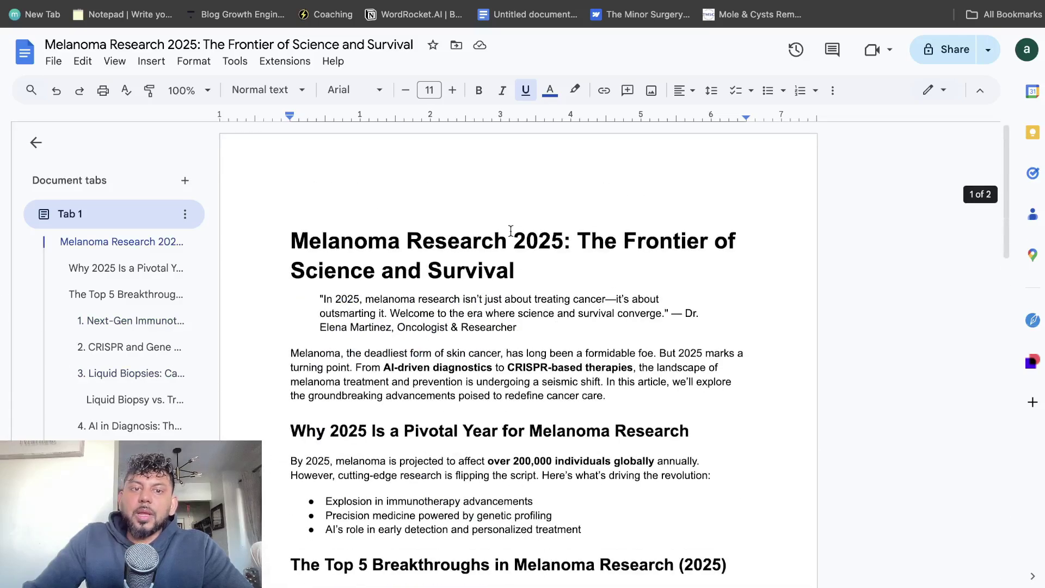
key("ctrl+Tab")
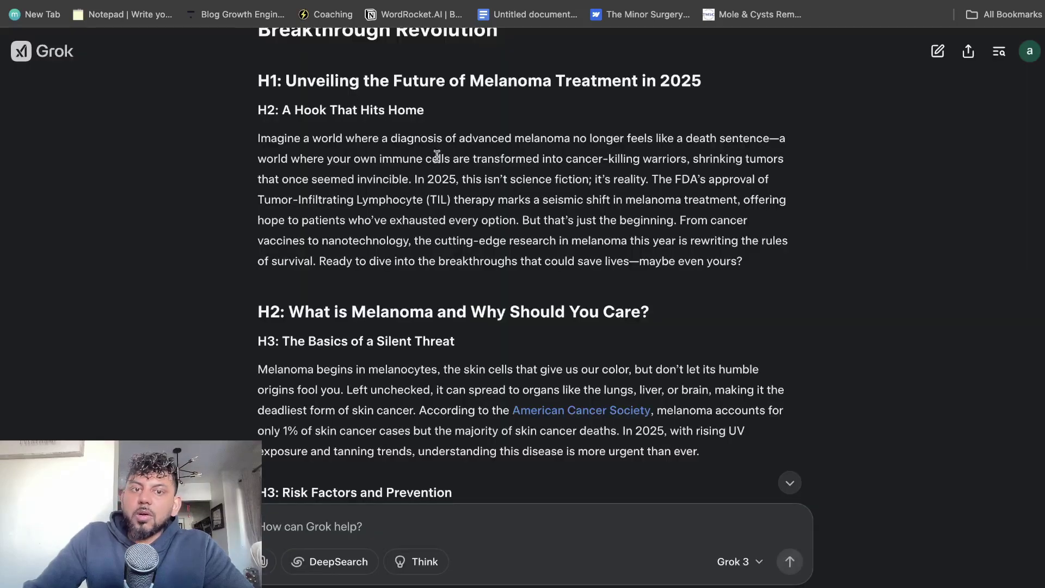
scroll(480, 241, "down", 10)
scroll(502, 243, "up", 20)
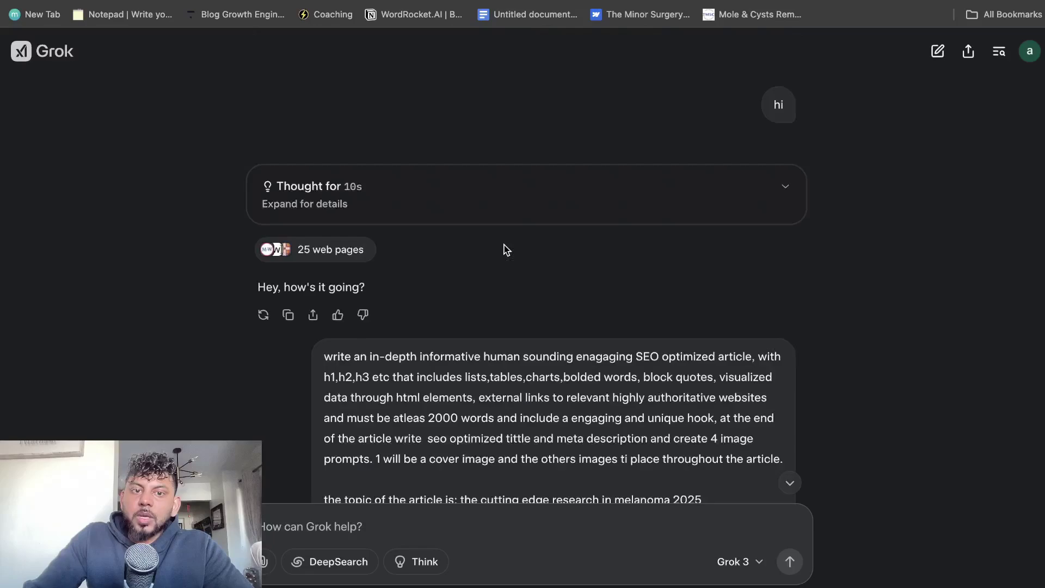
scroll(506, 249, "down", 5)
scroll(503, 248, "up", 6)
scroll(508, 249, "down", 20)
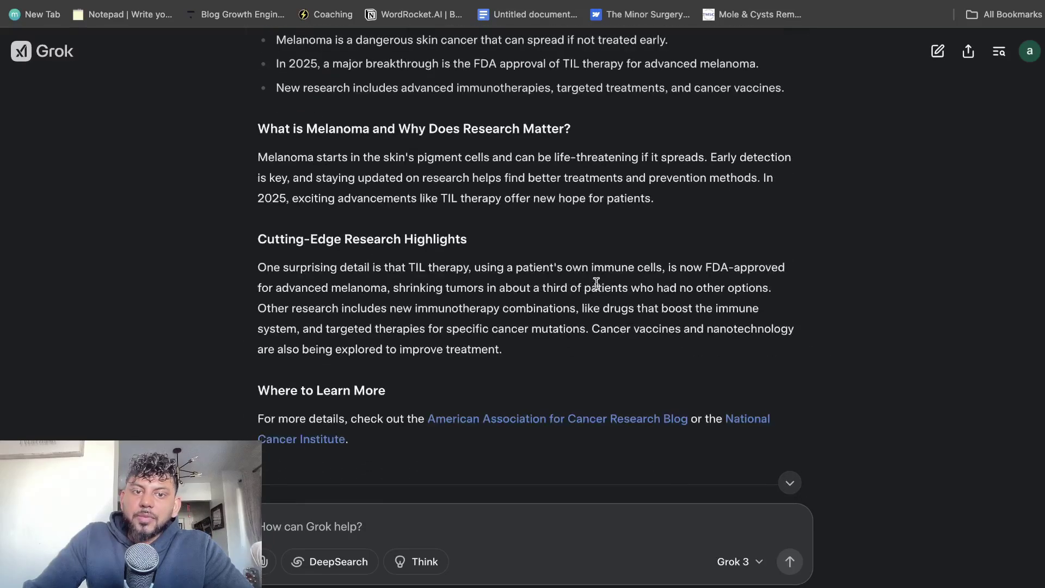
scroll(548, 297, "down", 20)
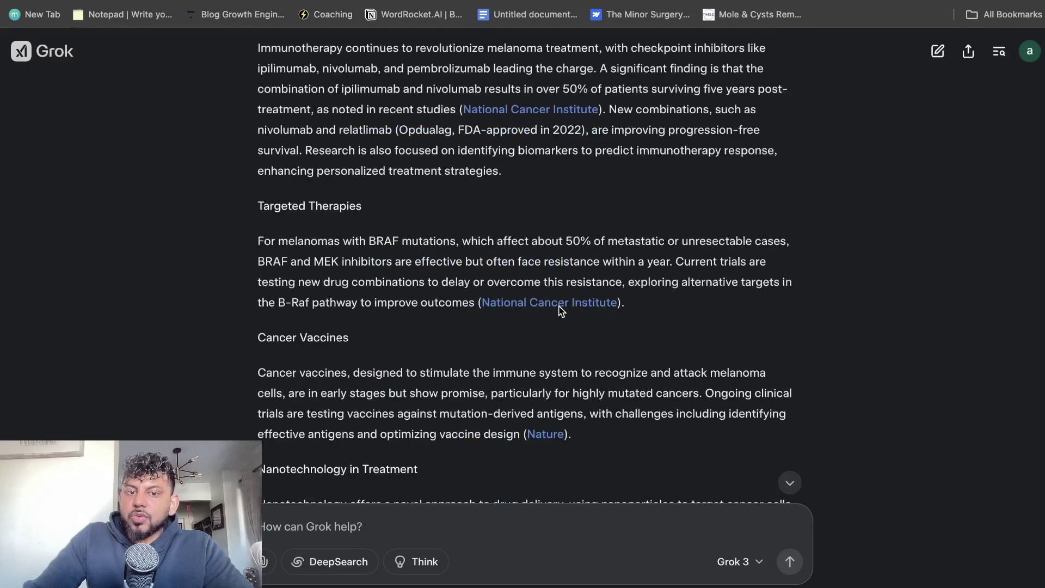
scroll(556, 306, "down", 2)
scroll(544, 293, "up", 20)
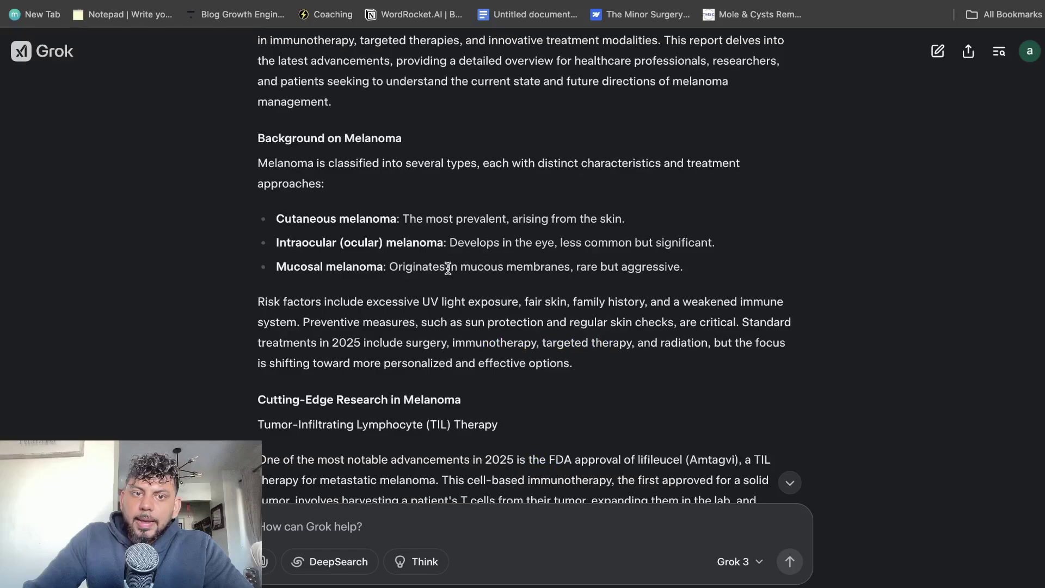
scroll(447, 268, "up", 6)
scroll(448, 268, "down", 3)
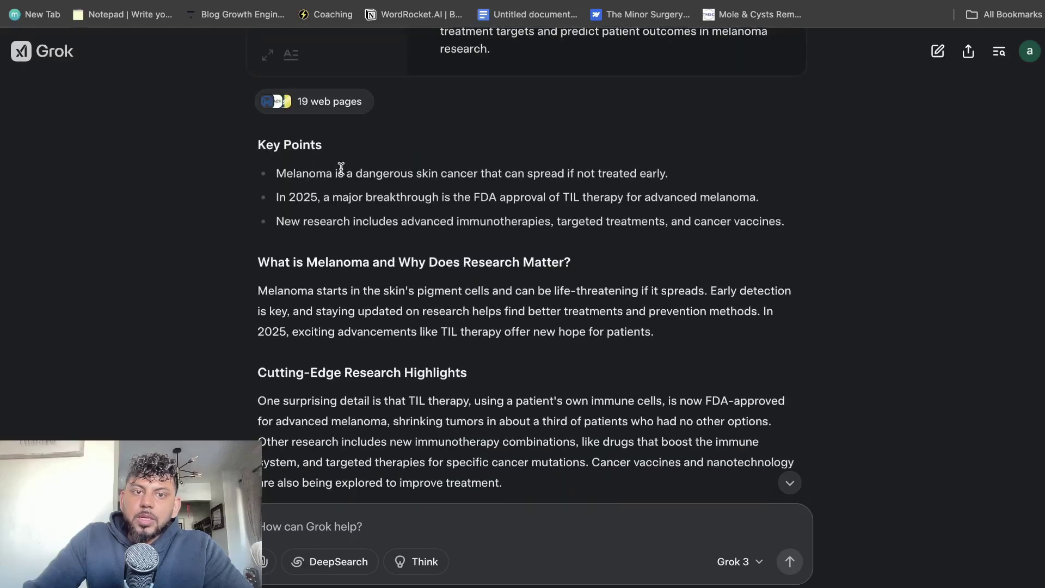
scroll(521, 269, "down", 5)
scroll(450, 328, "down", 20)
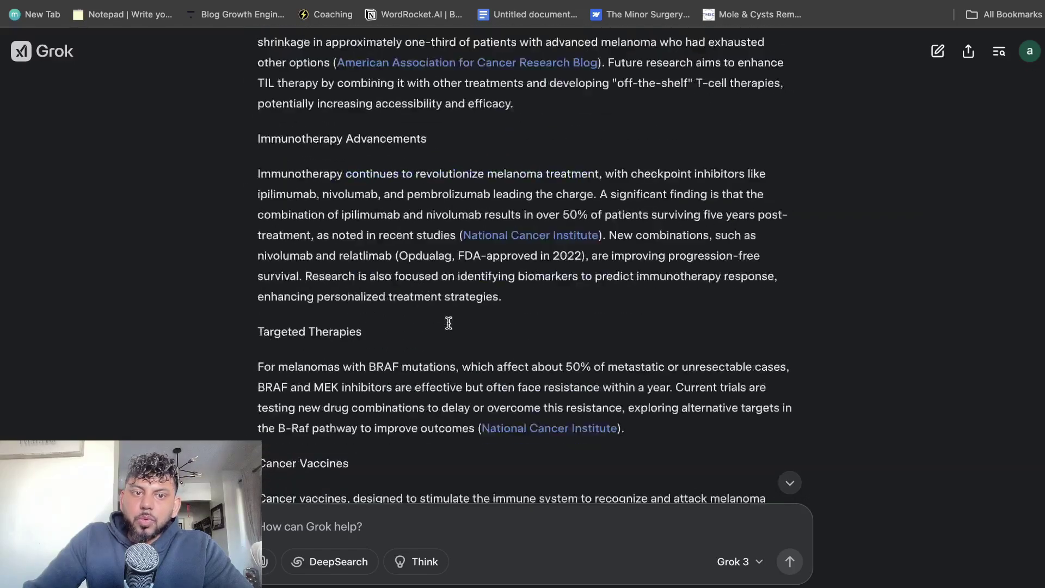
scroll(450, 328, "down", 5)
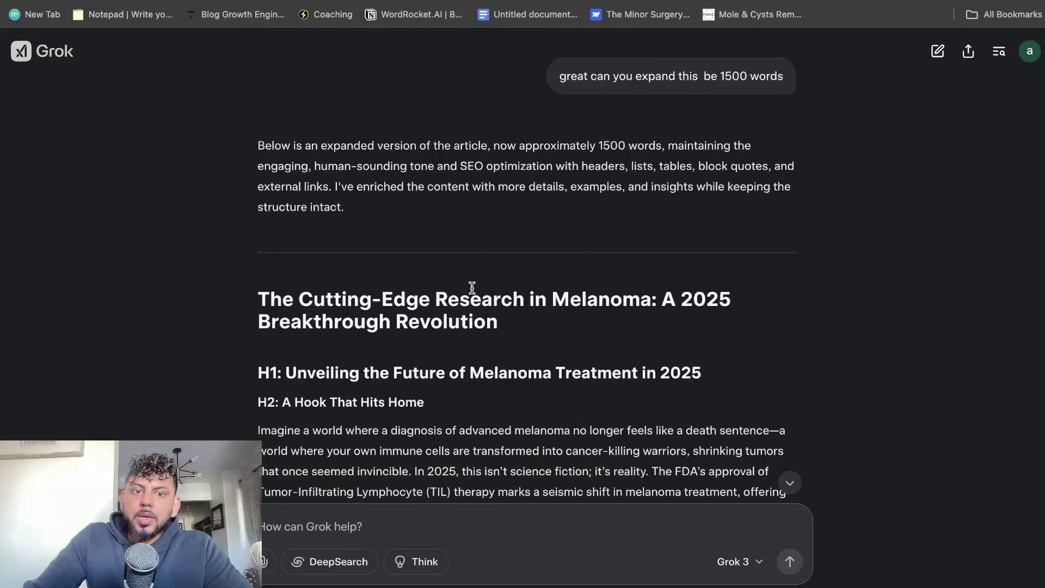
scroll(472, 290, "down", 7)
scroll(477, 296, "up", 5)
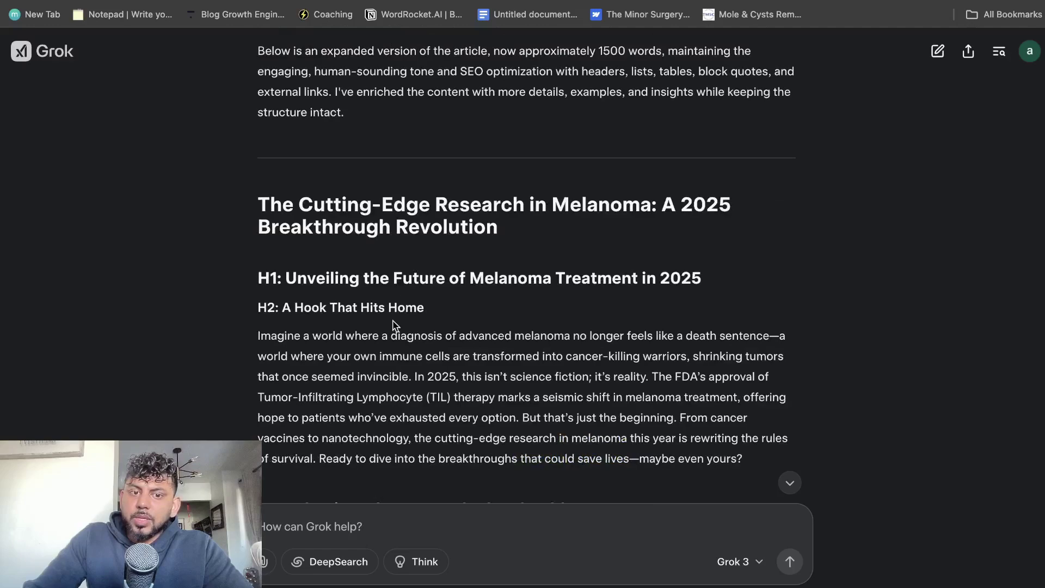
scroll(498, 338, "down", 3)
scroll(533, 340, "down", 5)
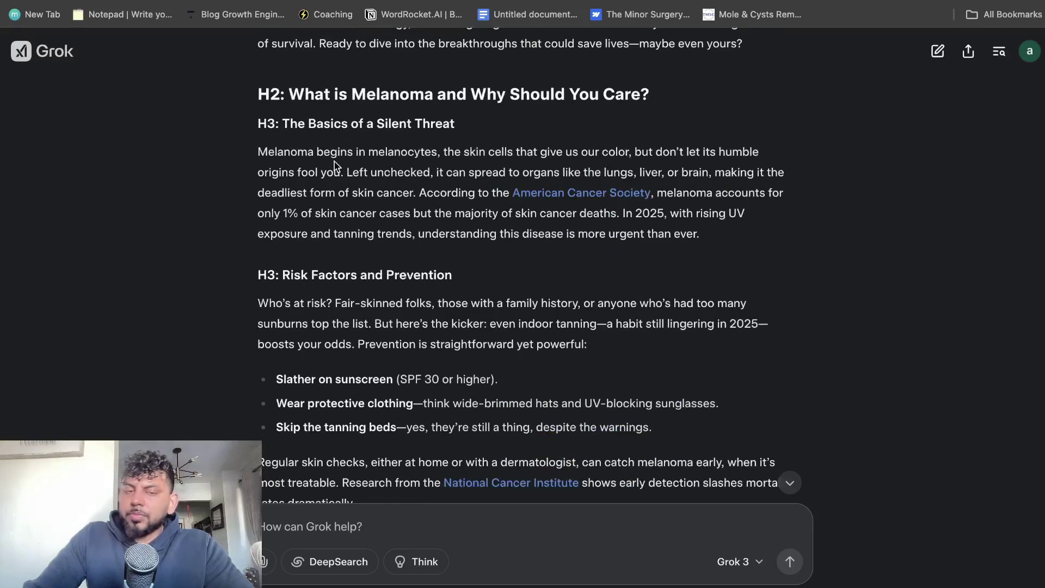
scroll(496, 312, "down", 3)
scroll(497, 313, "down", 4)
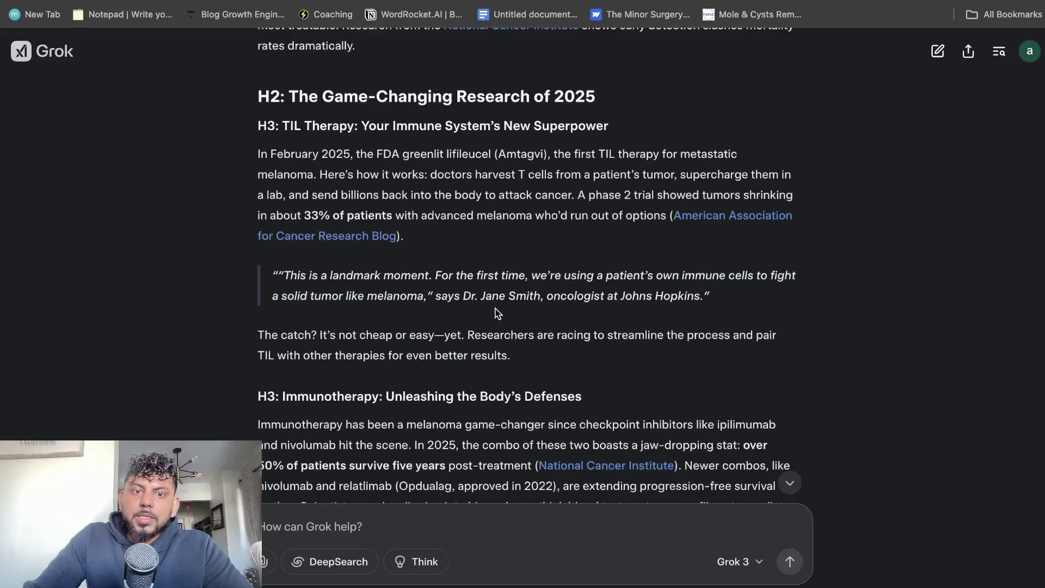
scroll(593, 287, "down", 15)
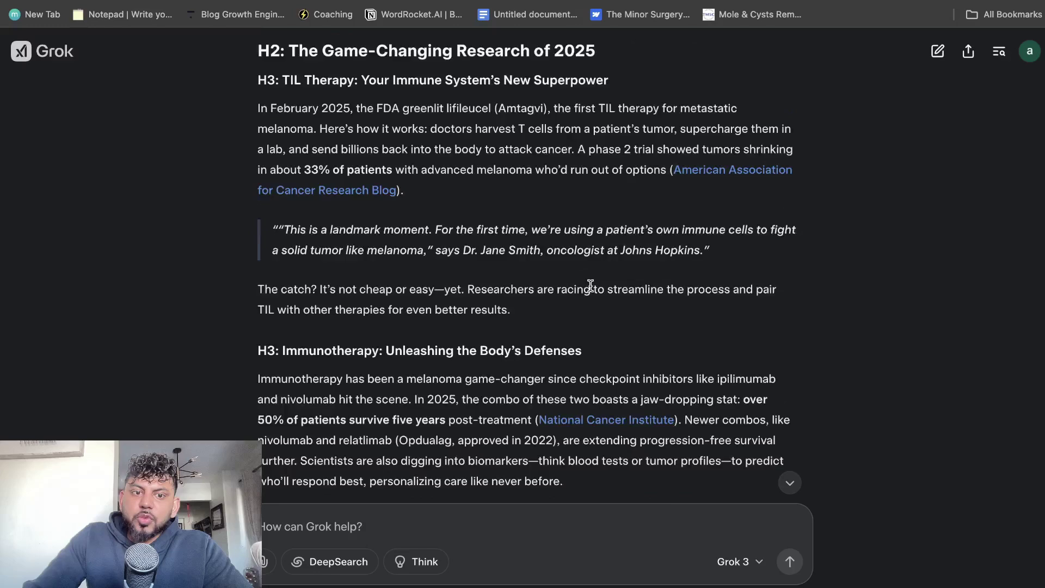
scroll(545, 326, "down", 10)
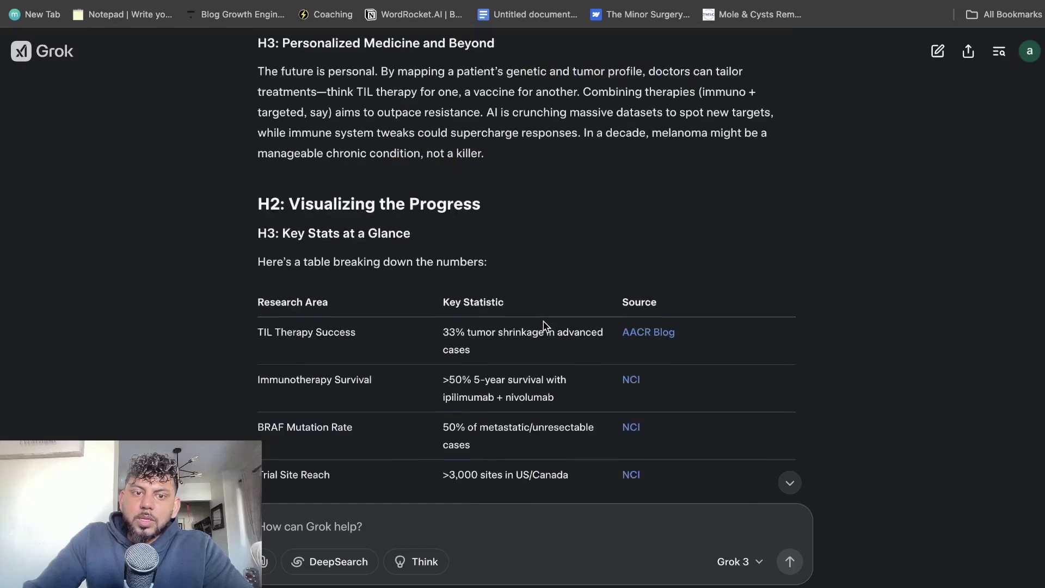
scroll(562, 324, "down", 2)
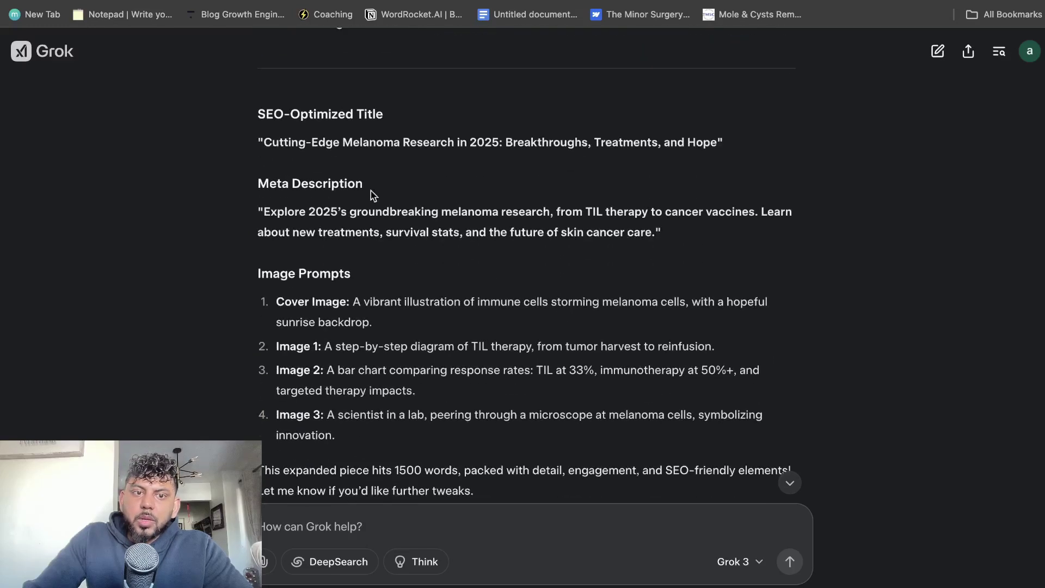
scroll(425, 254, "down", 1)
- Paste Grok's expanded article over the old converter input and select the rendered preview
left_click(300, 445)
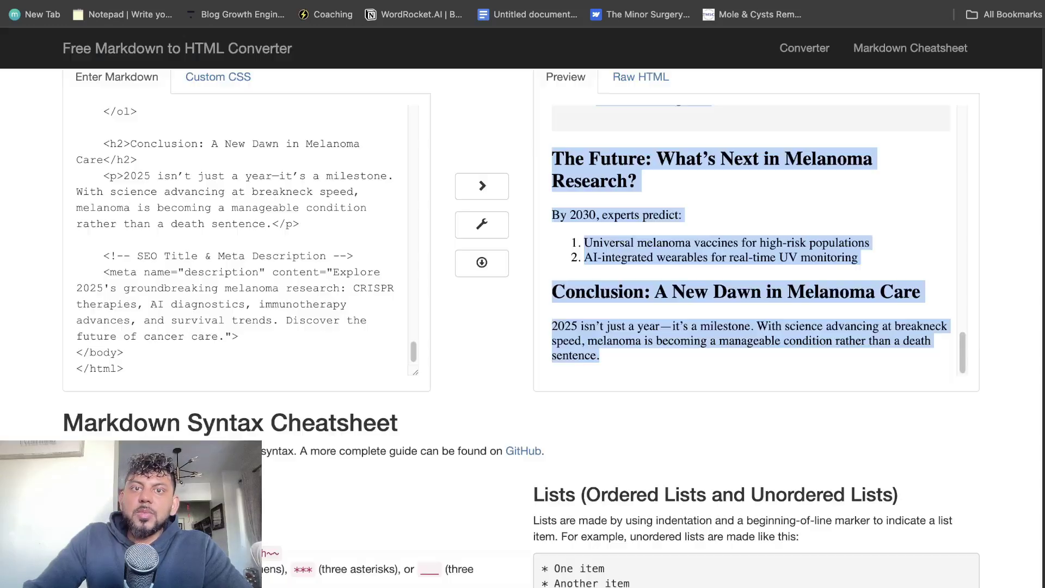
scroll(220, 356, "down", 1)
left_click_drag(193, 366, 190, 71)
key("BackSpace")
key("super+v")
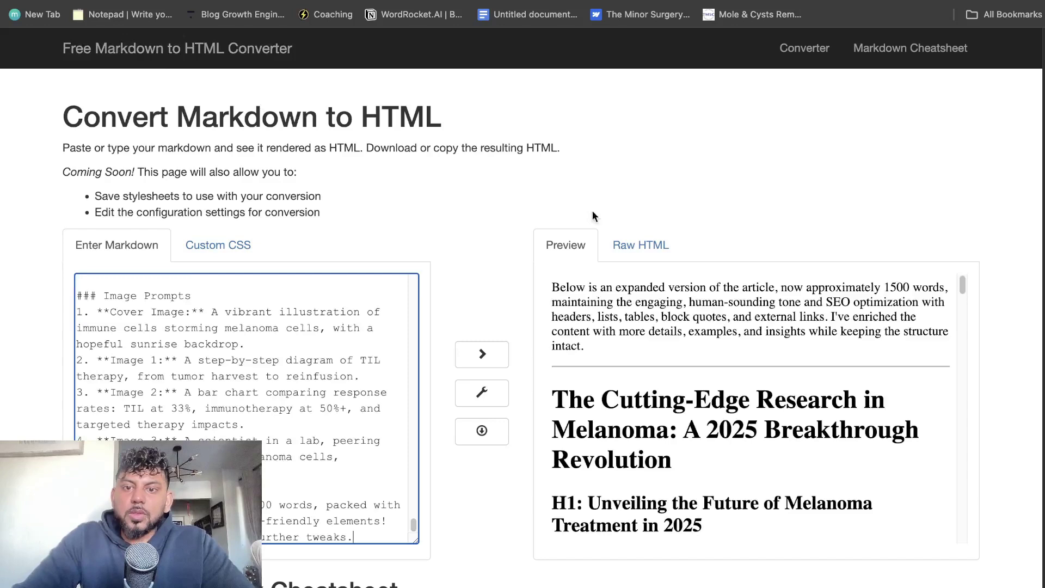
left_click_drag(553, 398, 555, 545)
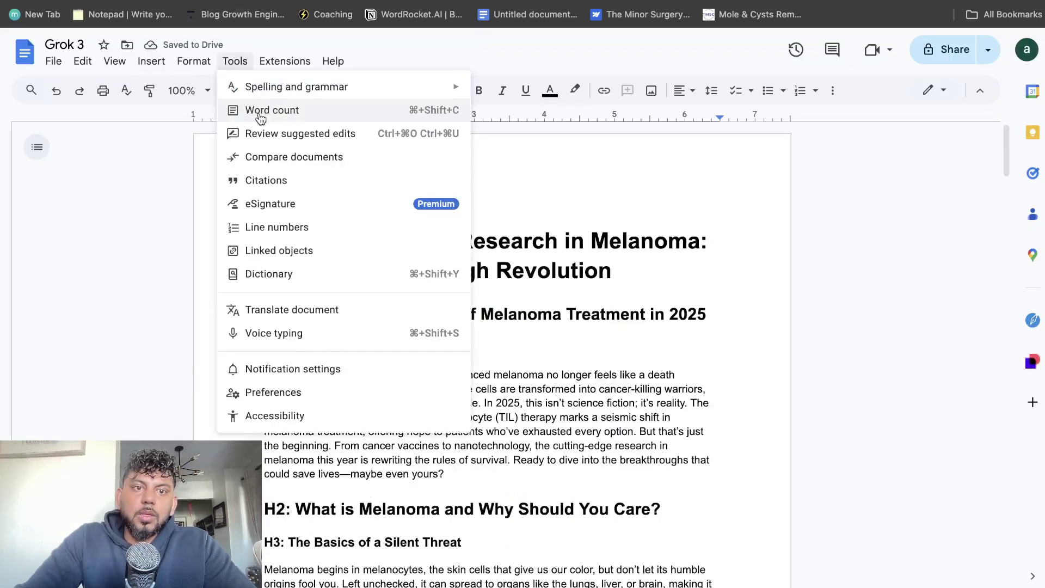
- Confirm the Grok 3 doc's 1254-word count and copy the Cover Image prompt description
left_click(261, 116)
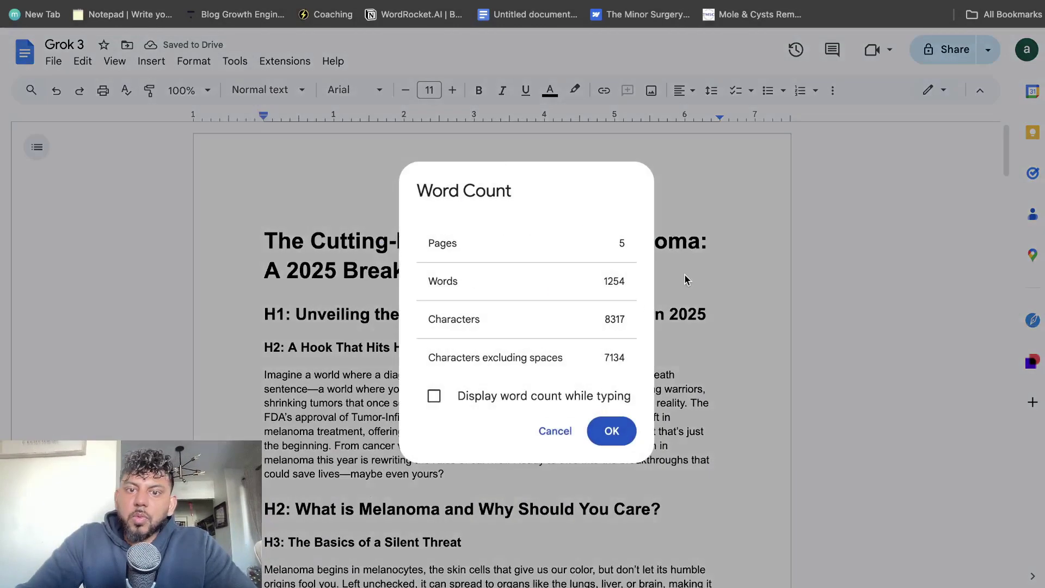
left_click(612, 431)
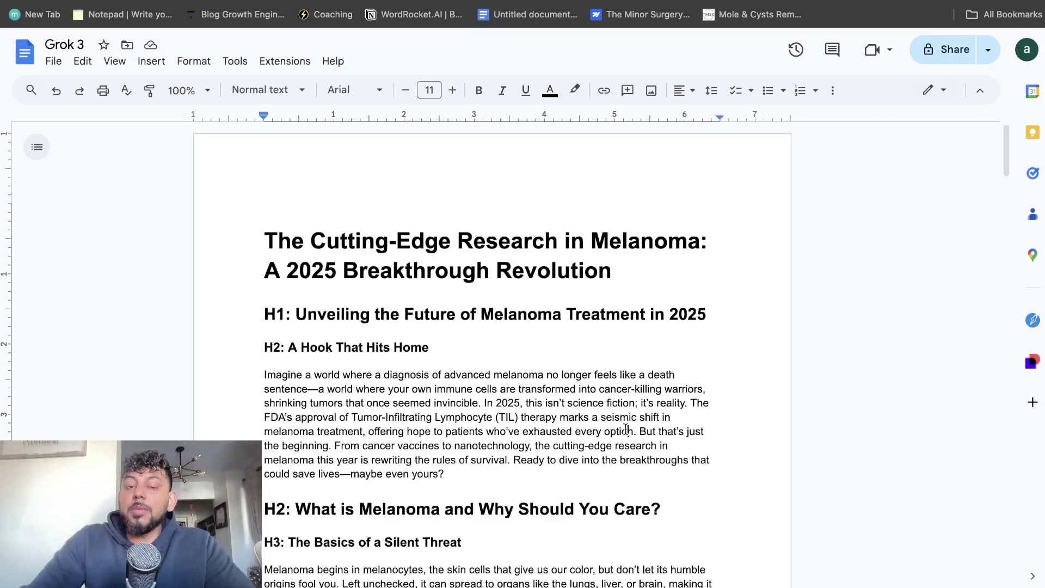
scroll(626, 430, "down", 3)
scroll(604, 357, "down", 20)
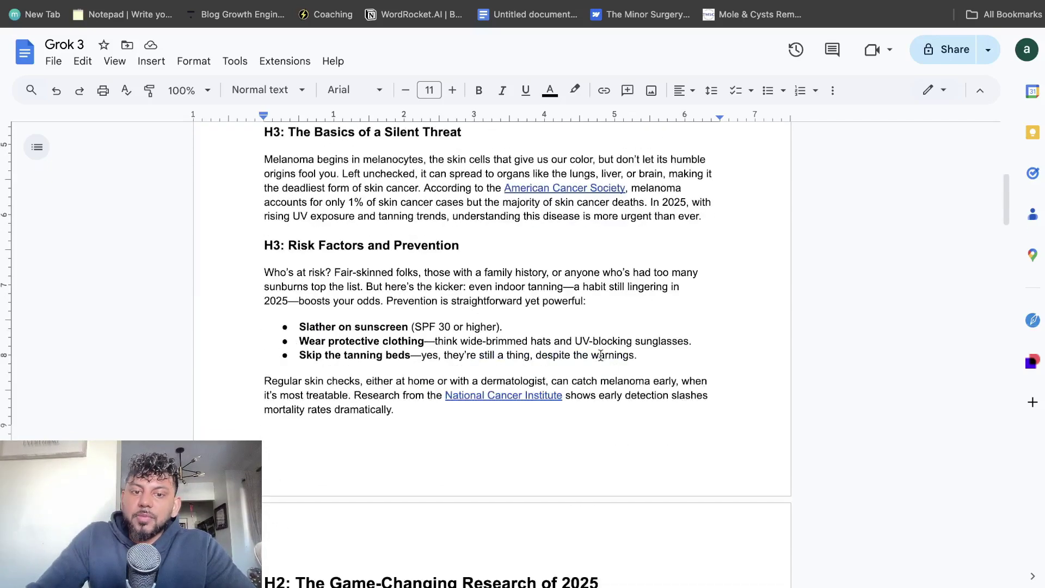
scroll(604, 342, "down", 6)
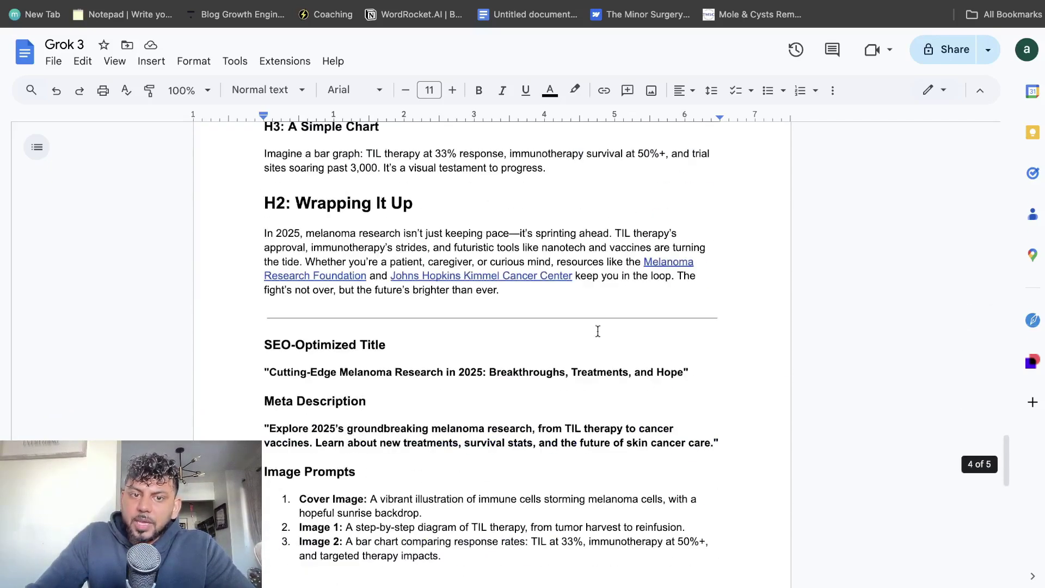
scroll(597, 331, "up", 14)
scroll(606, 384, "down", 12)
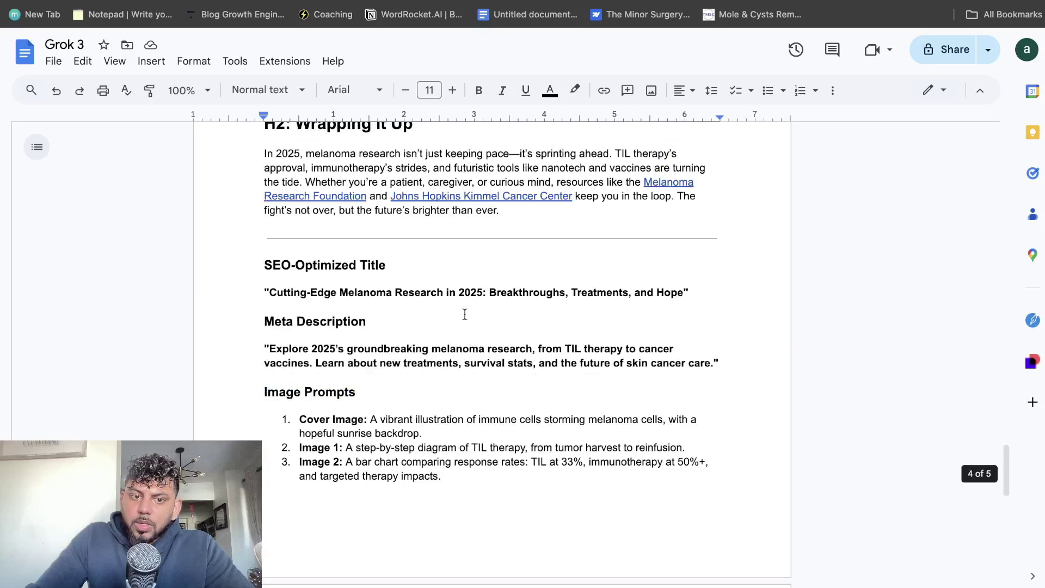
scroll(502, 359, "down", 3)
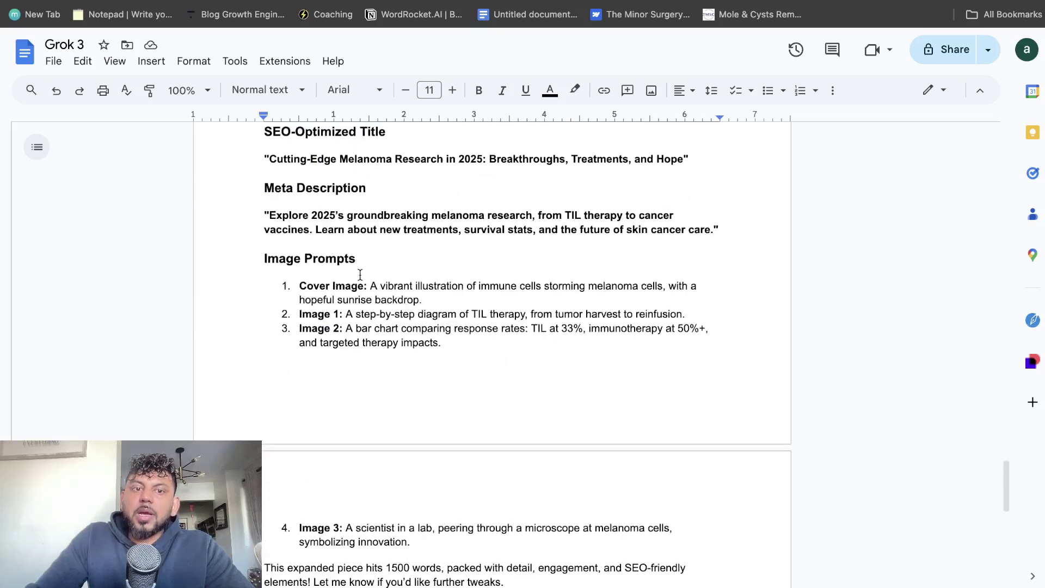
left_click_drag(426, 299, 367, 276)
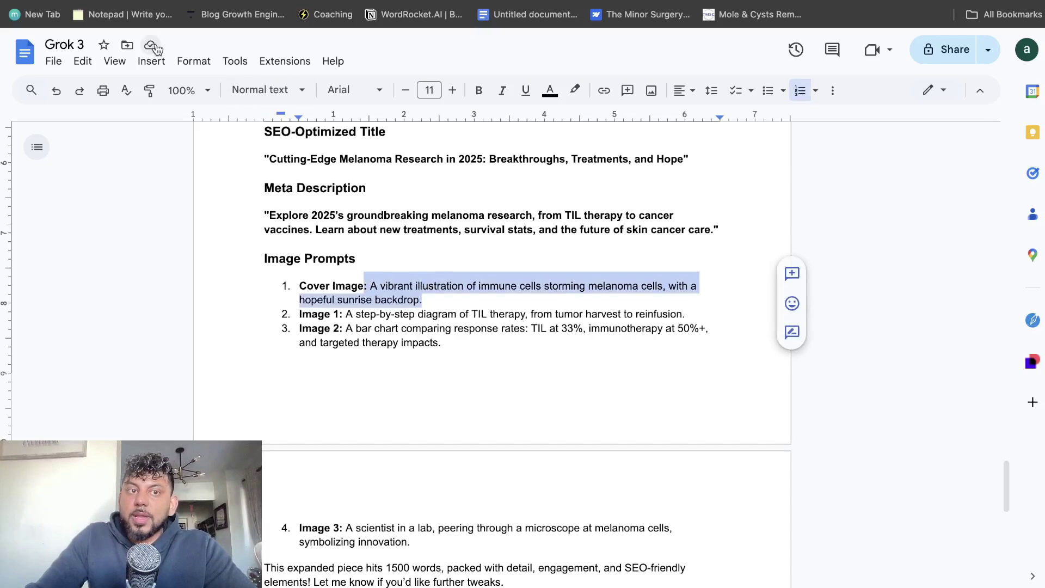
key("ctrl+Tab")
- Ask Grok to generate the cover image by pasting its prompt plus 'create this image'
left_click(383, 518)
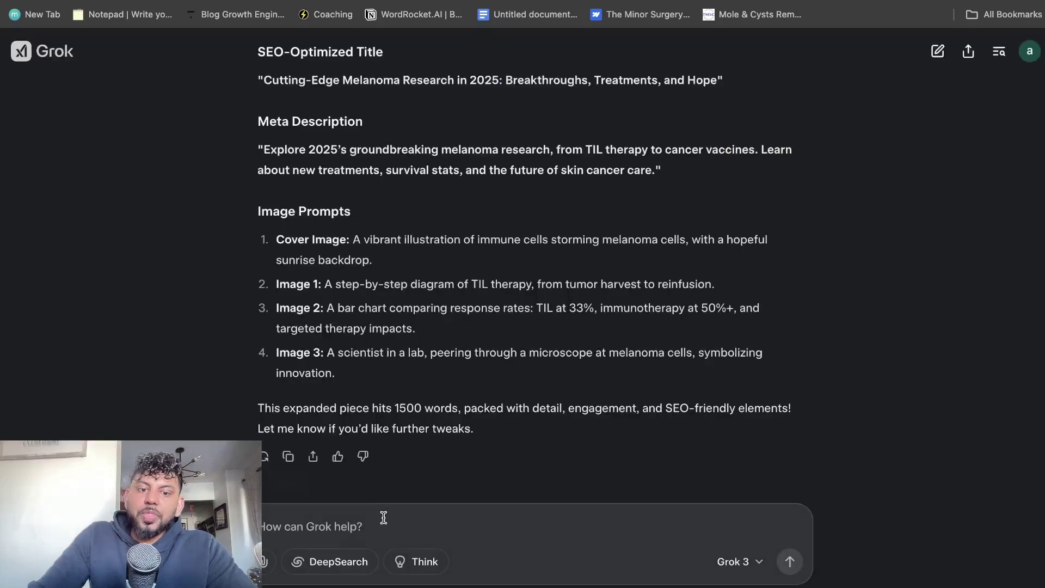
key("super+v")
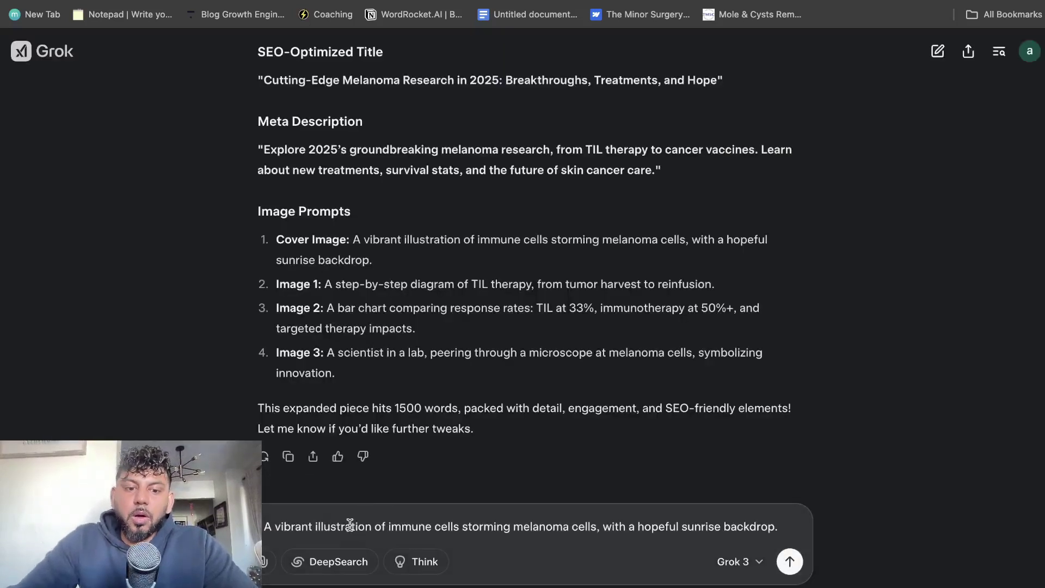
type("create this image")
key("Return")
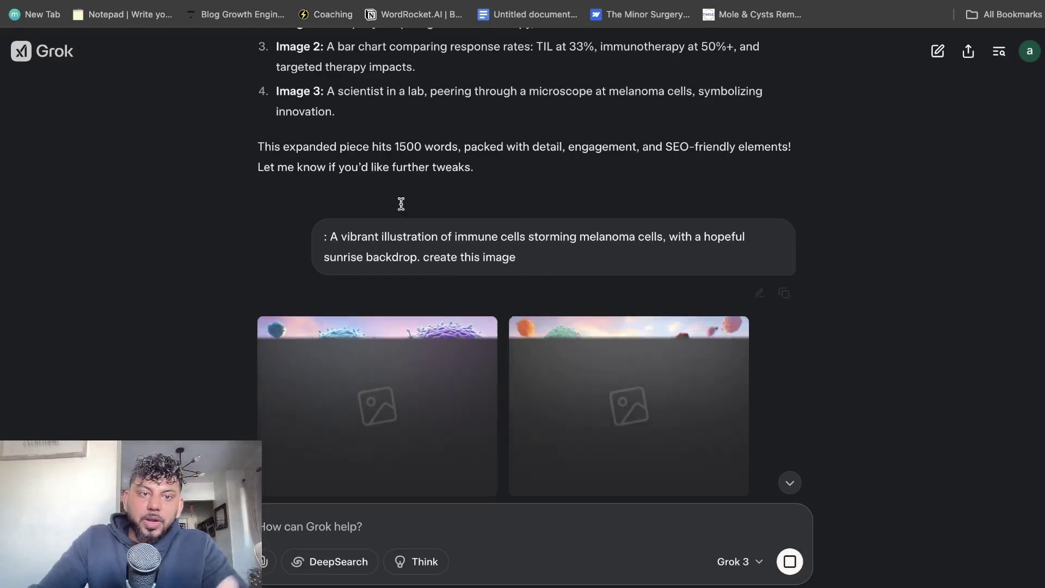
key("ctrl+Tab")
- Turn off DeepThink and resend the 'expand this to 1500 words' request to DeepSeek
scroll(553, 320, "down", 15)
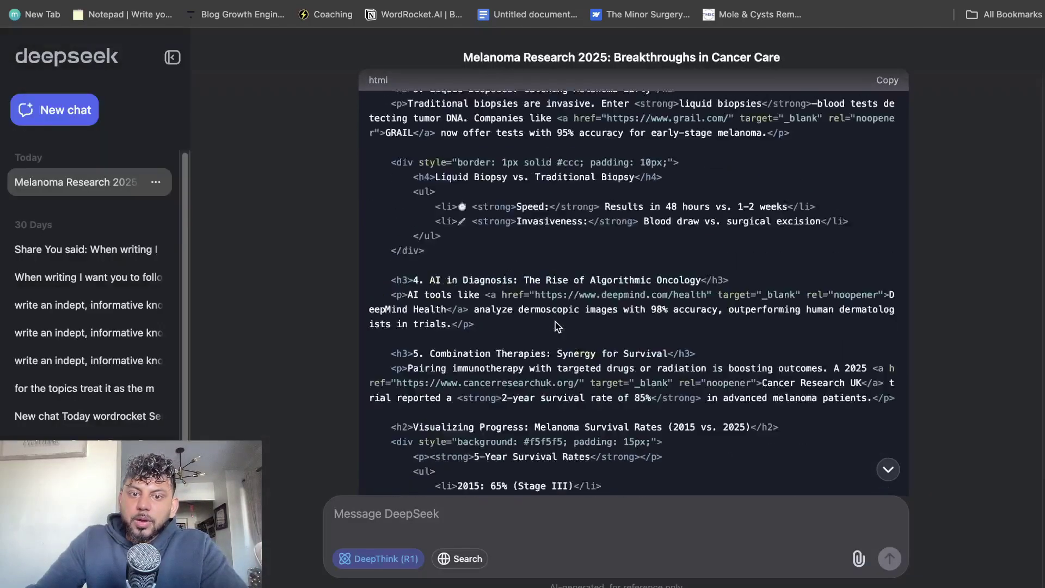
scroll(555, 322, "down", 10)
scroll(569, 338, "up", 5)
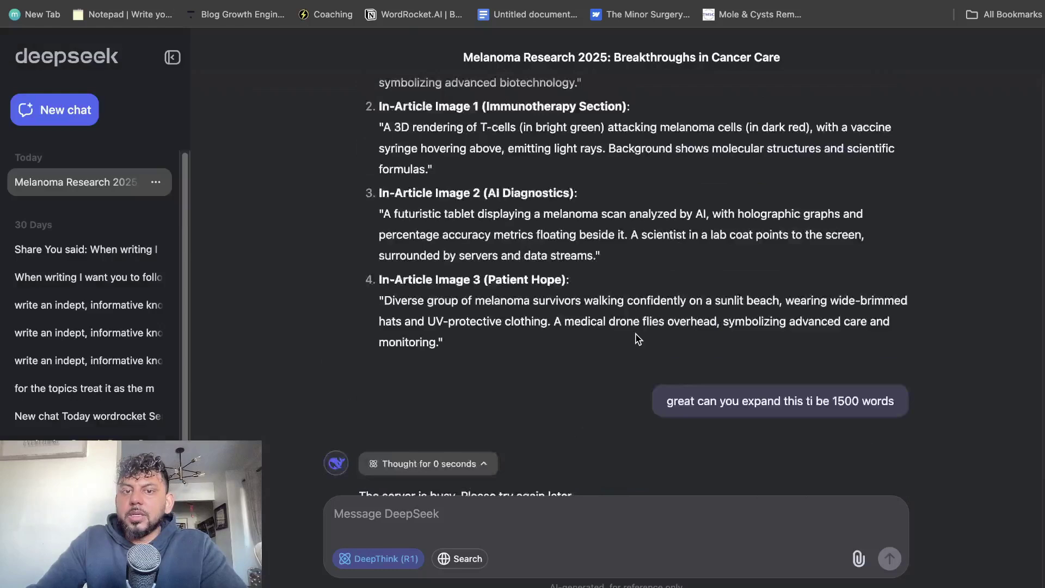
scroll(623, 319, "down", 5)
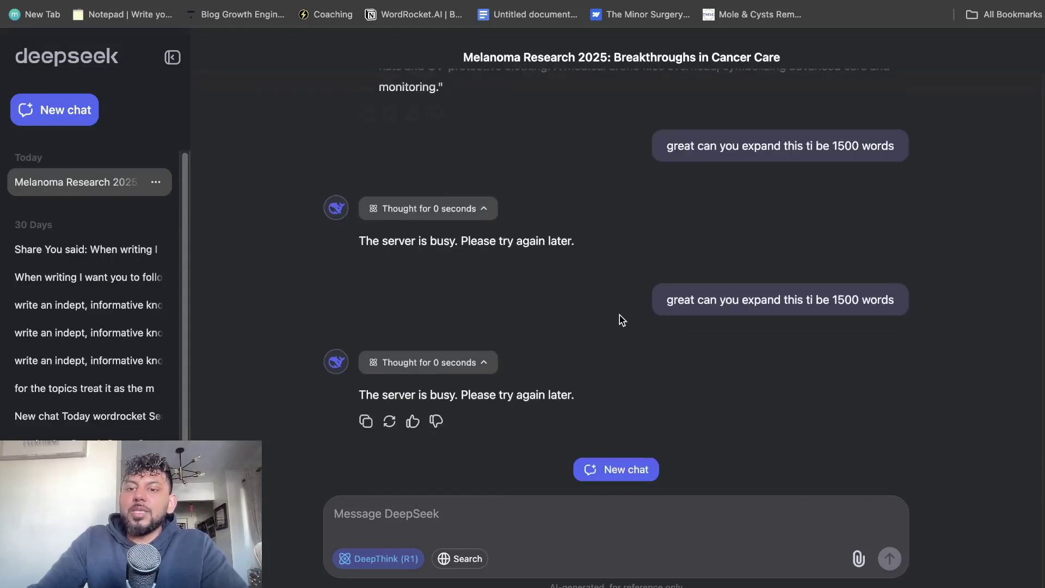
left_click(390, 565)
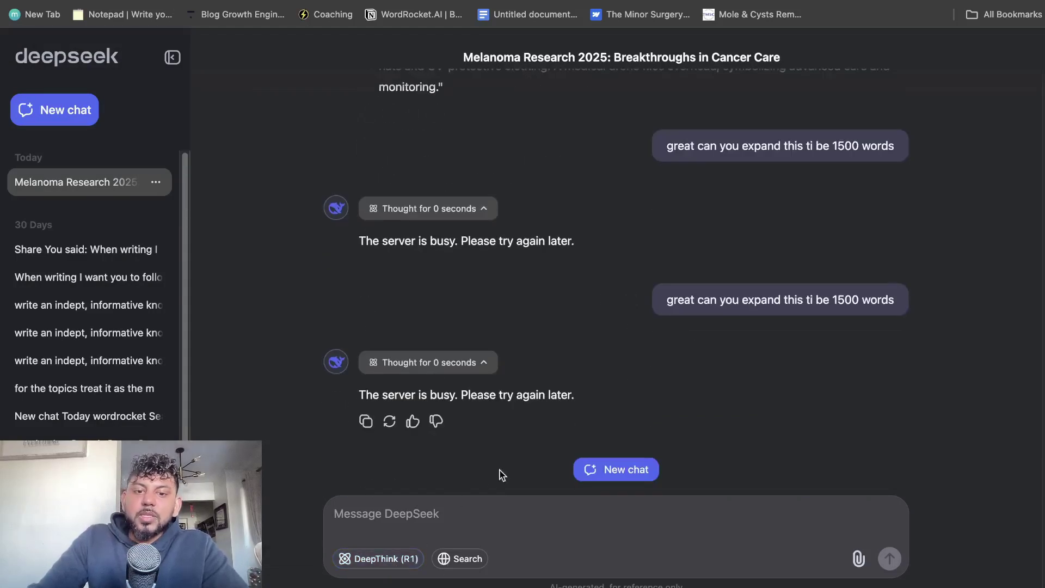
triple_click(744, 304)
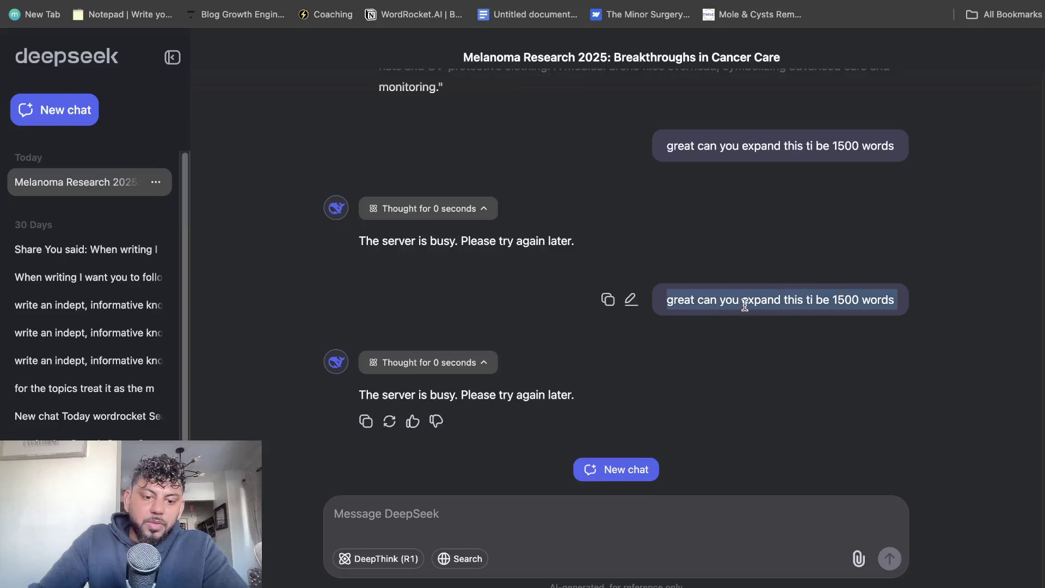
left_click(358, 521)
key("super+v")
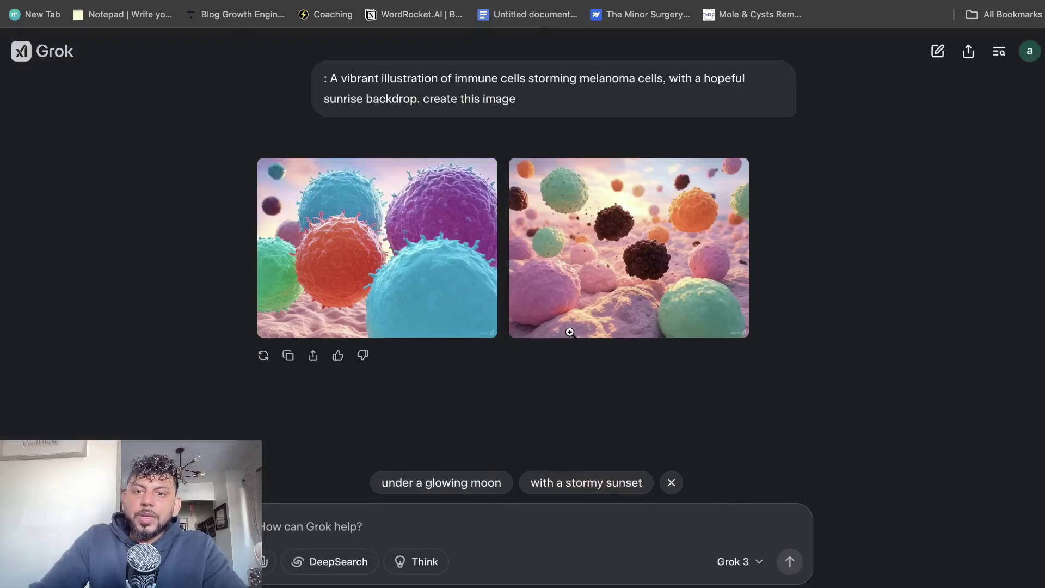
- View the first generated cover image full size, then close it
scroll(570, 332, "up", 3)
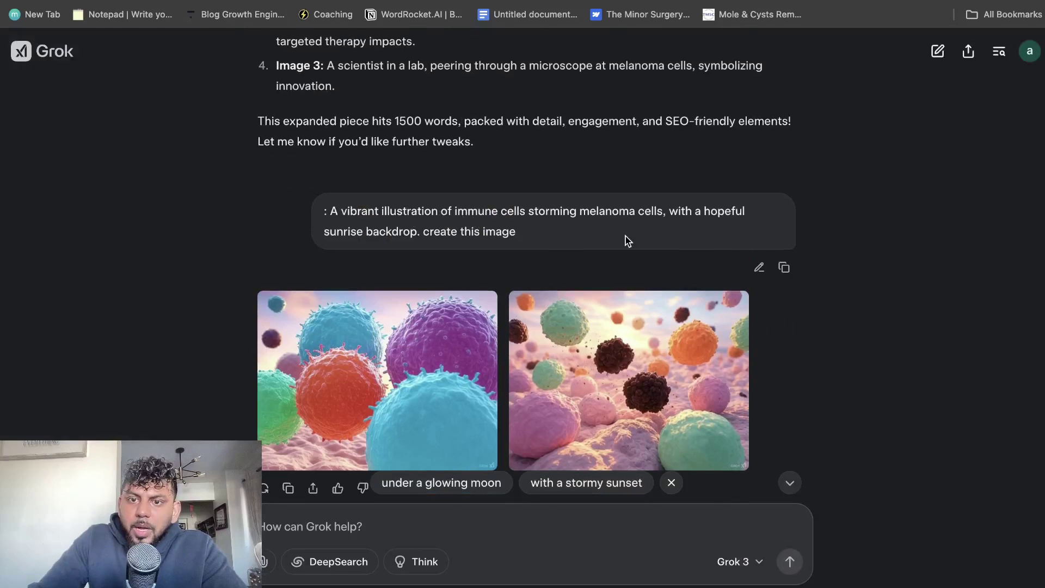
left_click(412, 356)
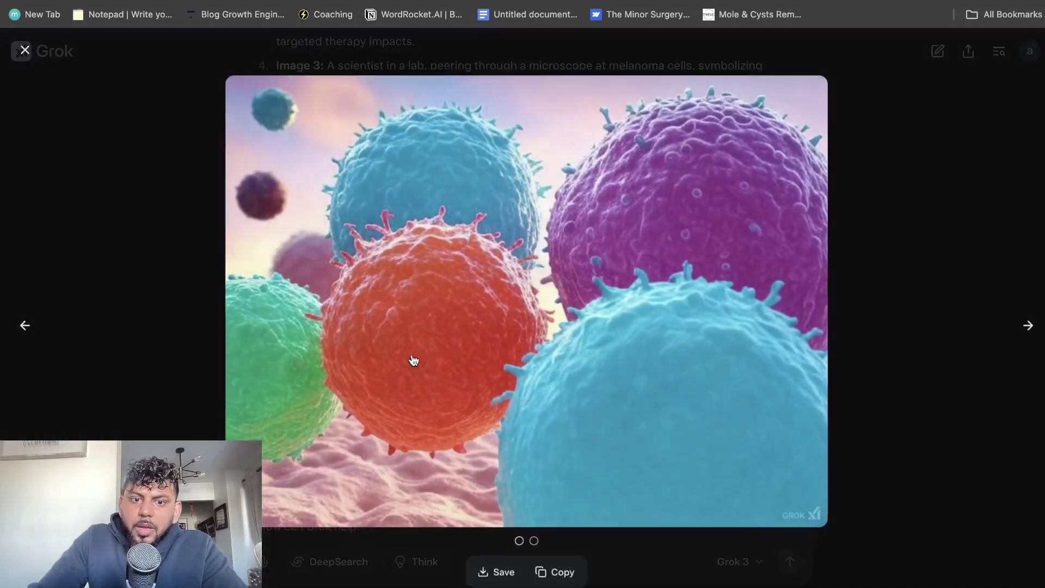
left_click(893, 311)
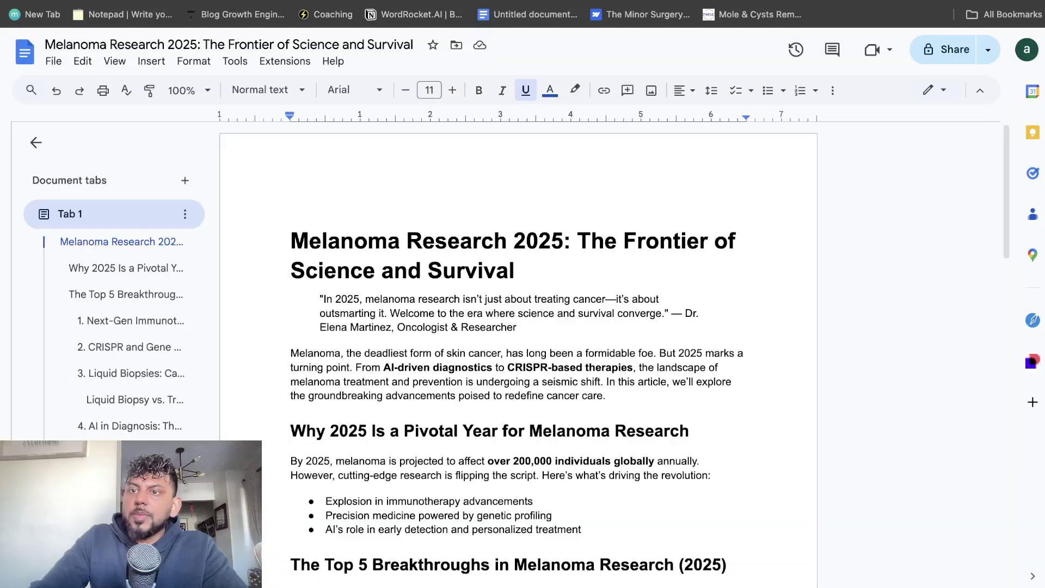
- Select the bar chart Prompt paragraph under 'Image Prompt Description' in Grok's reply
scroll(675, 292, "down", 6)
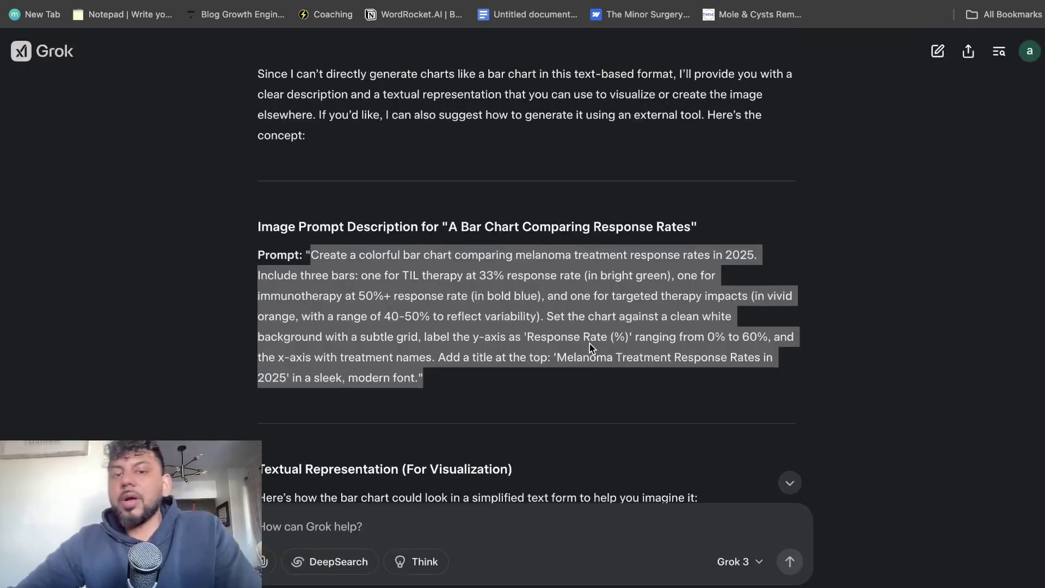
scroll(589, 344, "up", 6)
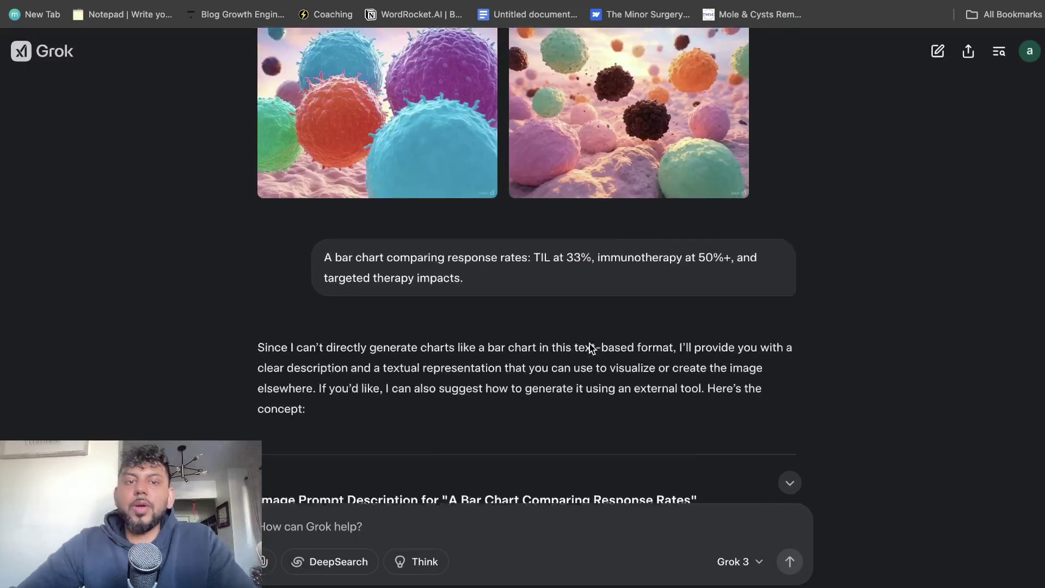
scroll(590, 344, "down", 1)
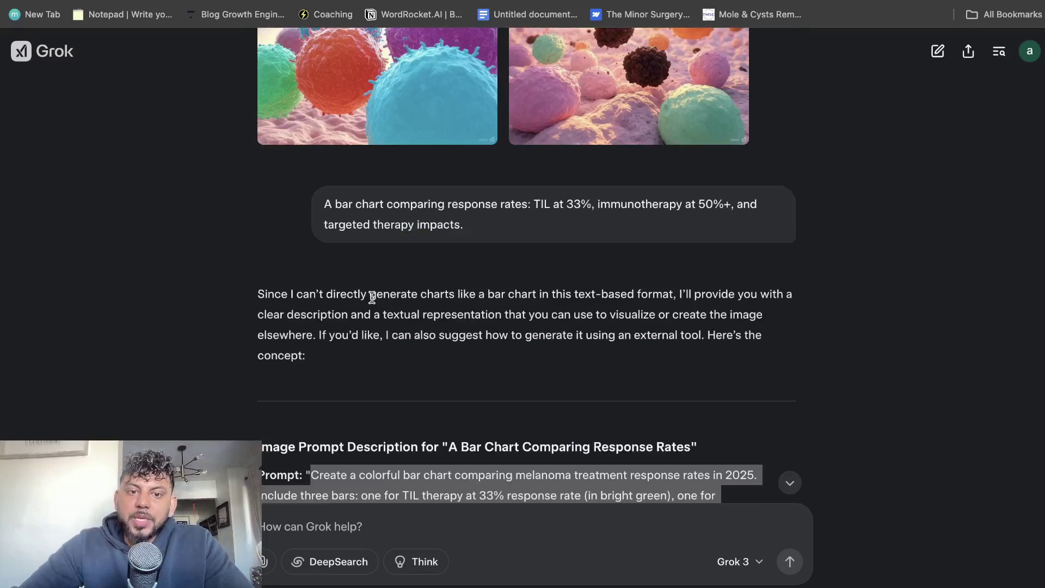
left_click_drag(372, 297, 573, 309)
scroll(574, 307, "down", 5)
left_click_drag(424, 323, 316, 210)
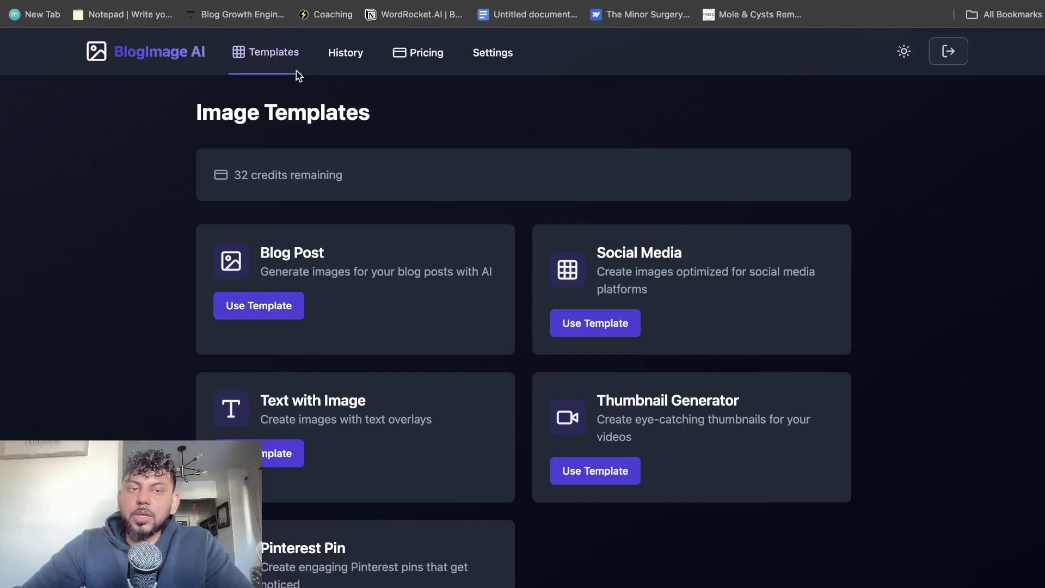
- Open the Social Media template and set its size to Landscape (1080×566)
scroll(310, 294, "down", 3)
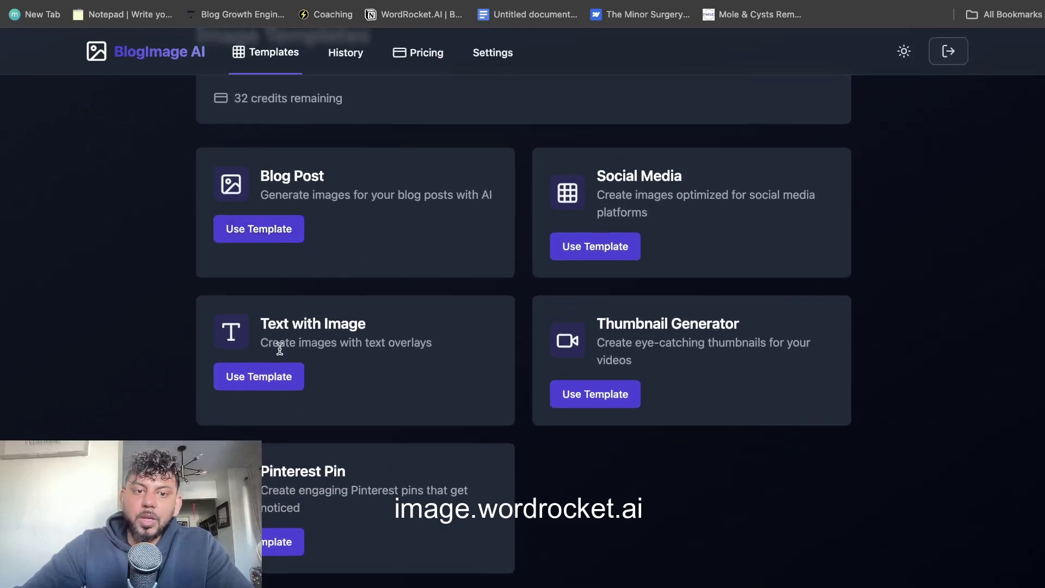
left_click(598, 243)
left_click(561, 184)
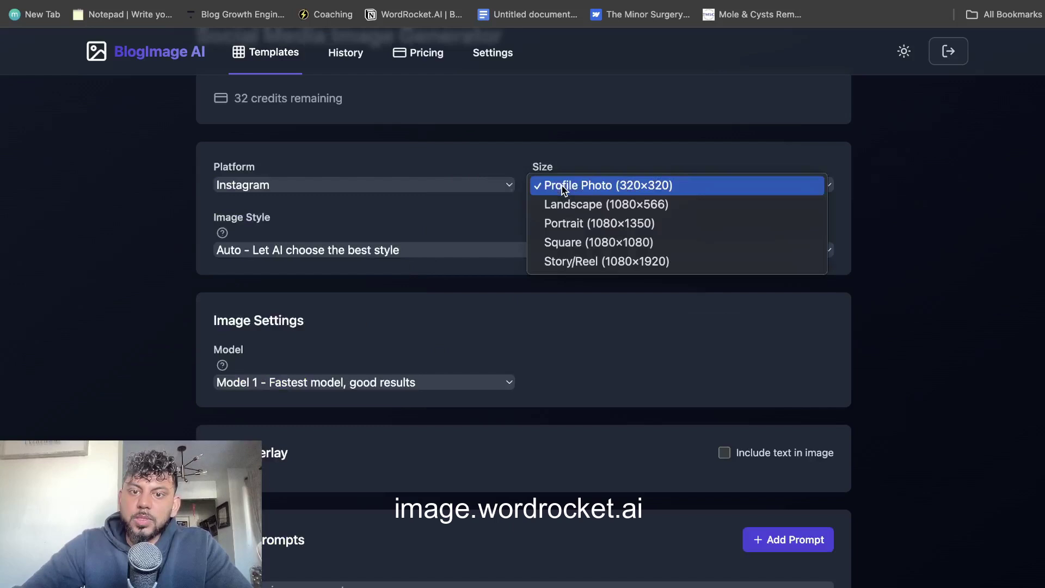
left_click(563, 223)
left_click(582, 188)
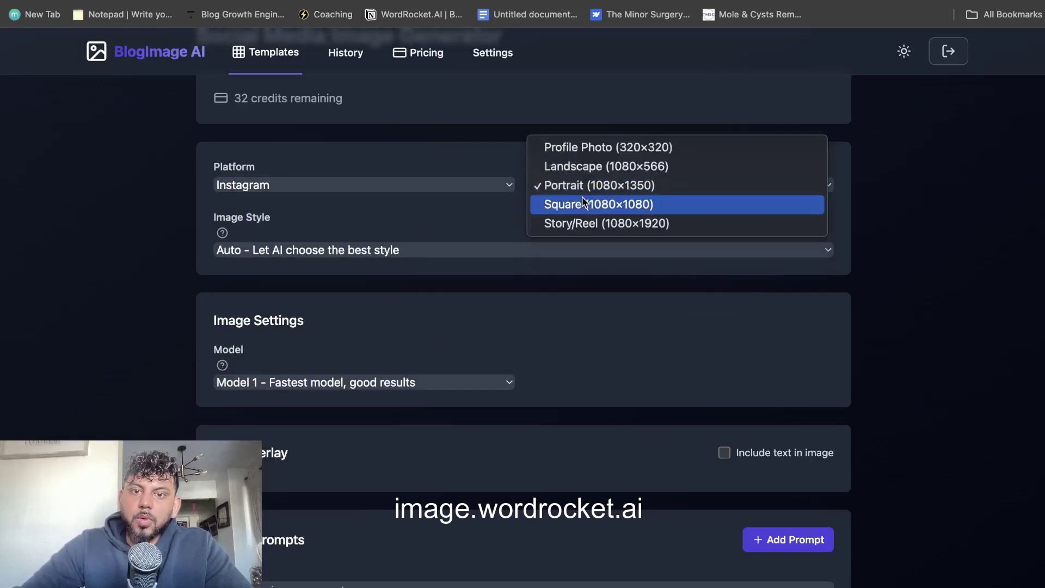
left_click(560, 166)
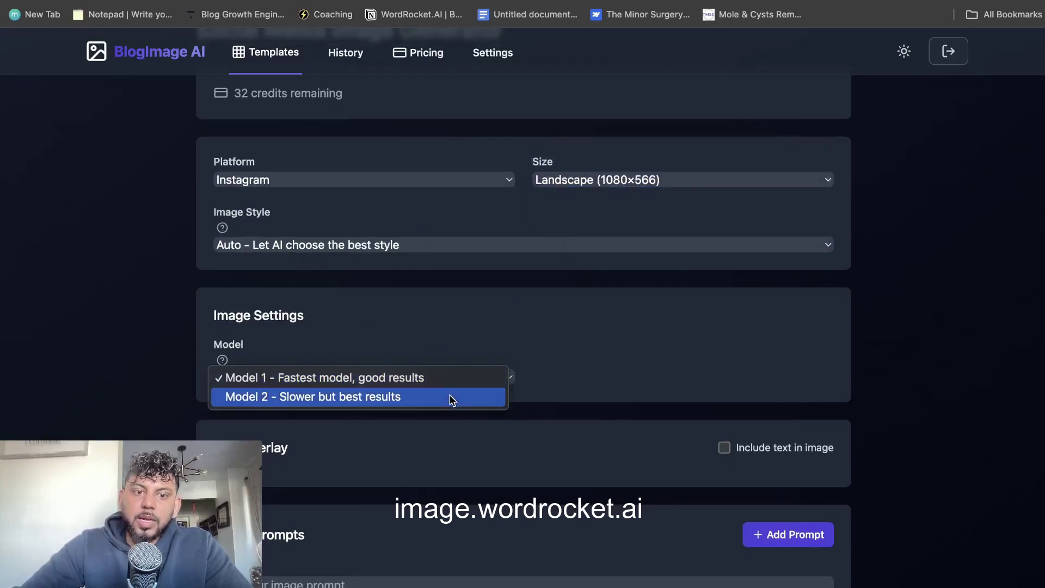
- Choose Model 2, paste the bar chart prompt and generate the image
left_click(451, 400)
scroll(487, 433, "down", 3)
left_click(397, 497)
key("super+v")
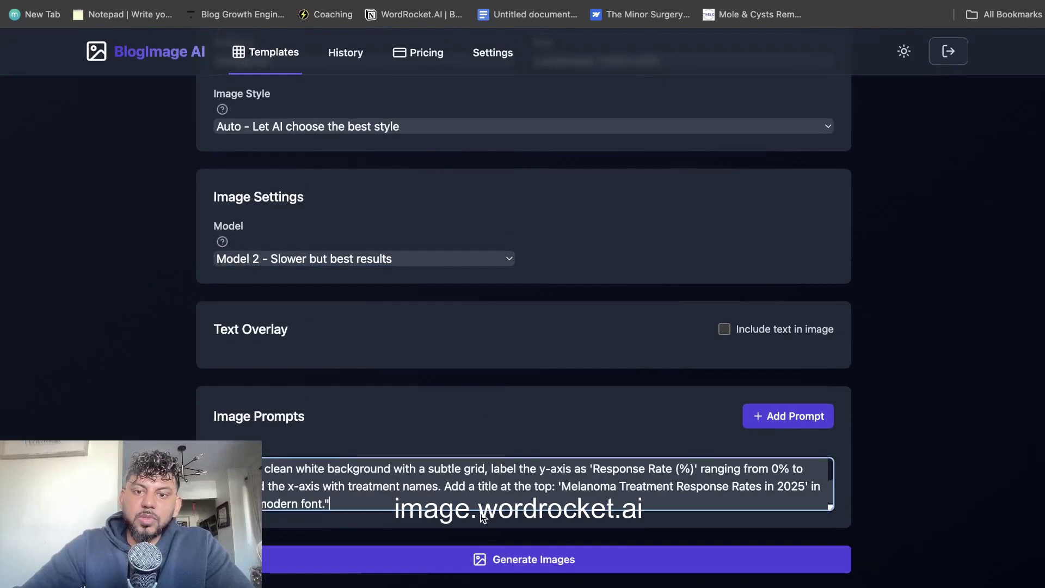
left_click(486, 559)
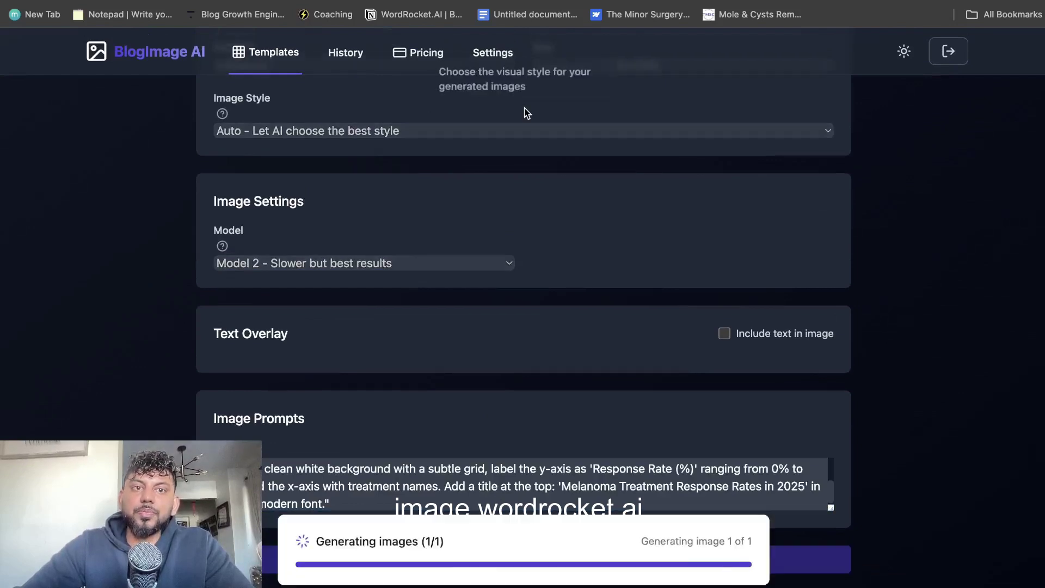
scroll(544, 171, "up", 4)
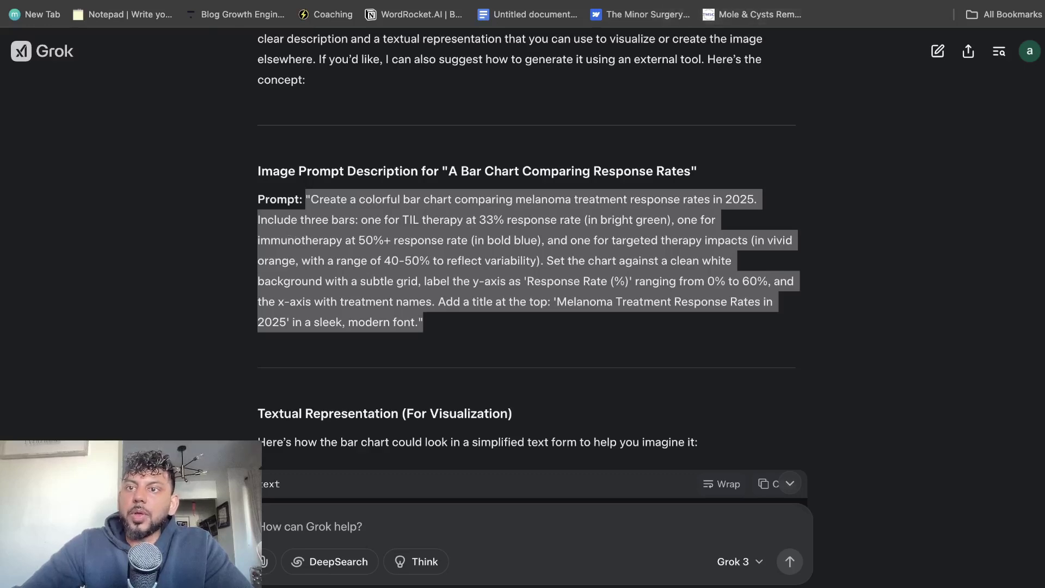
- In the Grok 3 document, select the Image 3 scientist prompt text
key("ctrl+Tab")
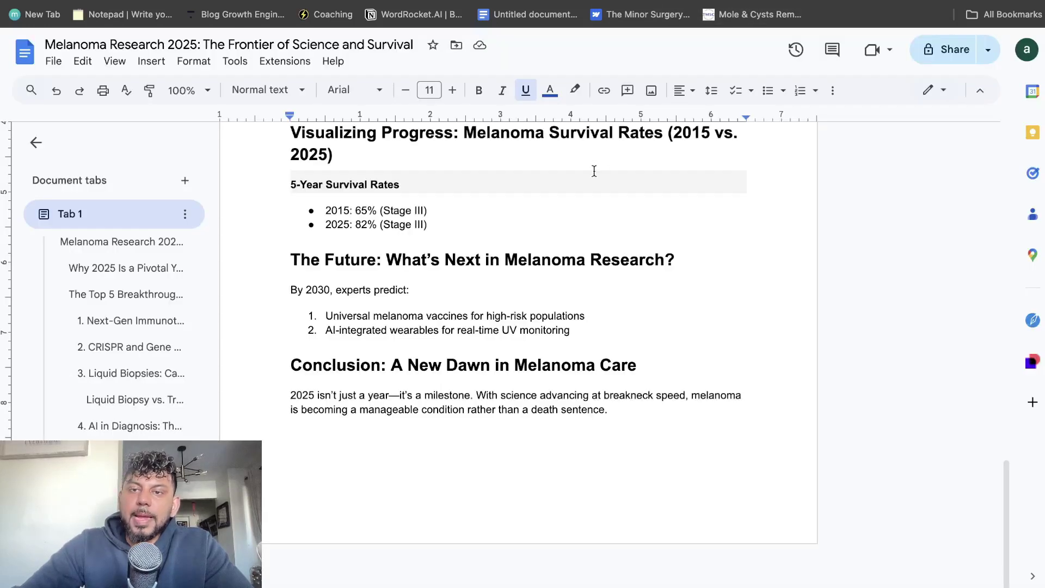
key("ctrl+Tab")
scroll(646, 296, "down", 5)
scroll(452, 327, "up", 5)
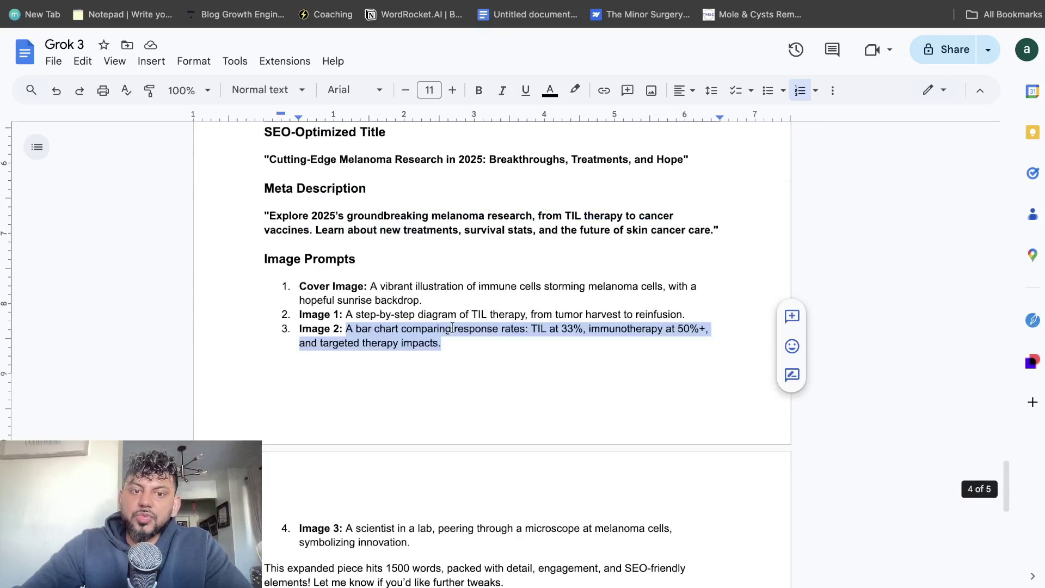
left_click(391, 345)
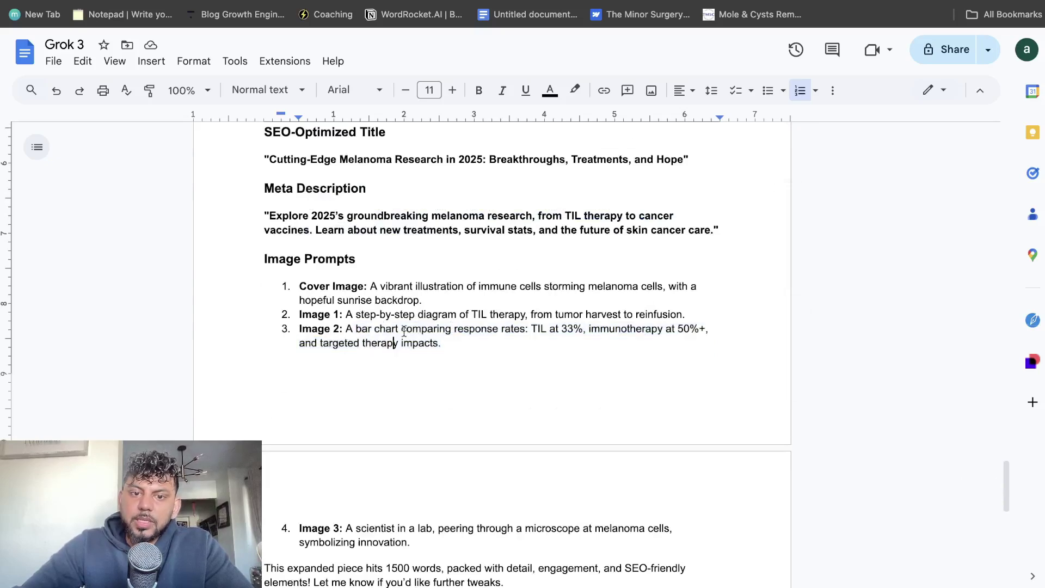
scroll(443, 358, "down", 2)
left_click_drag(423, 478, 359, 459)
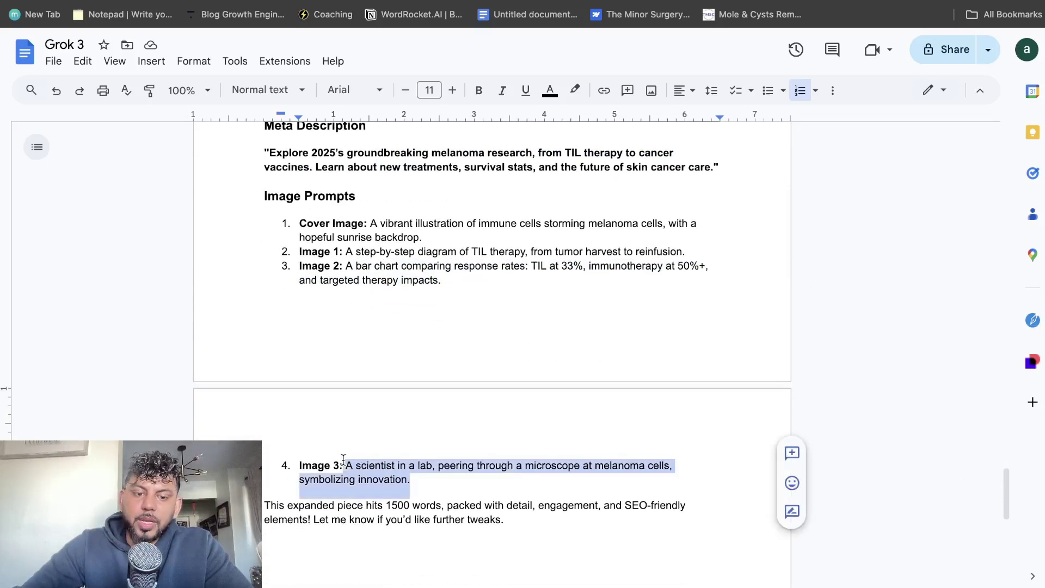
- Paste the Image 3 scientist prompt into Grok and send it
key("ctrl+Tab")
scroll(310, 476, "down", 5)
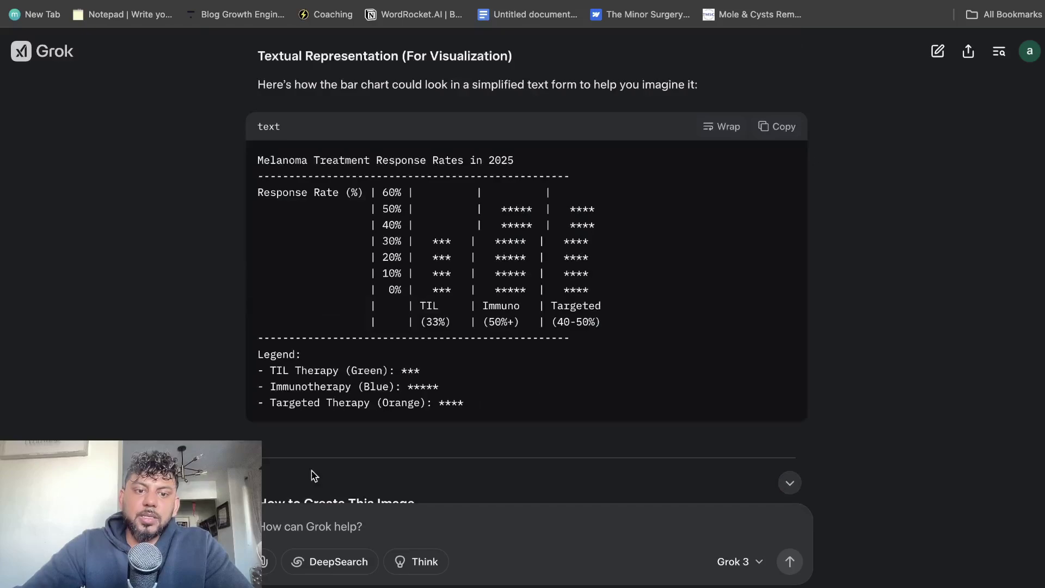
left_click(328, 514)
type("A scientist in a lab, peering through a microscope at melanoma cells, symbolizing innovation.")
key("Return")
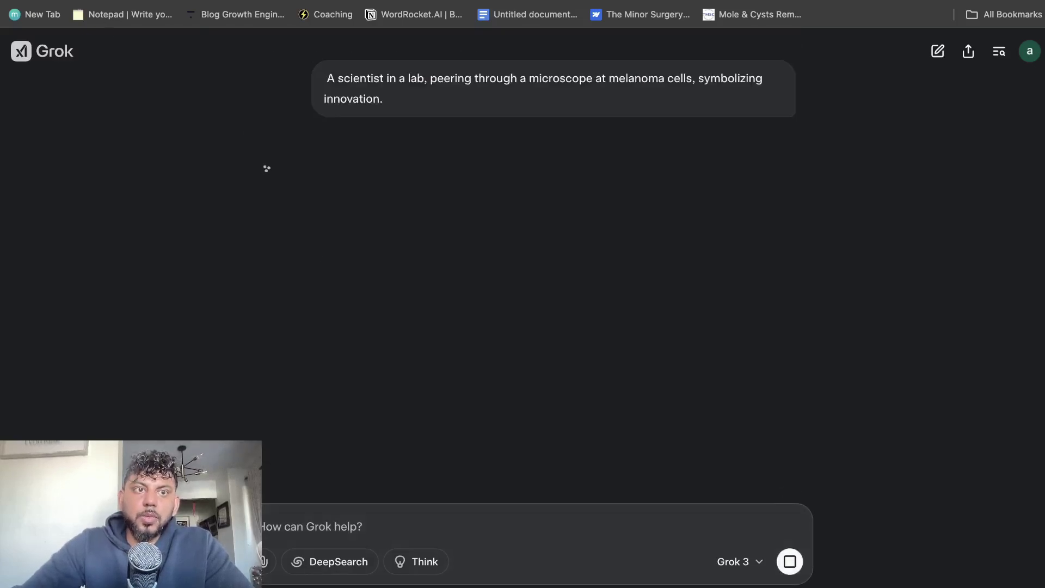
- Switch to DeepSeek and scroll through its expanded HTML article
key("ctrl+Tab")
scroll(476, 266, "up", 15)
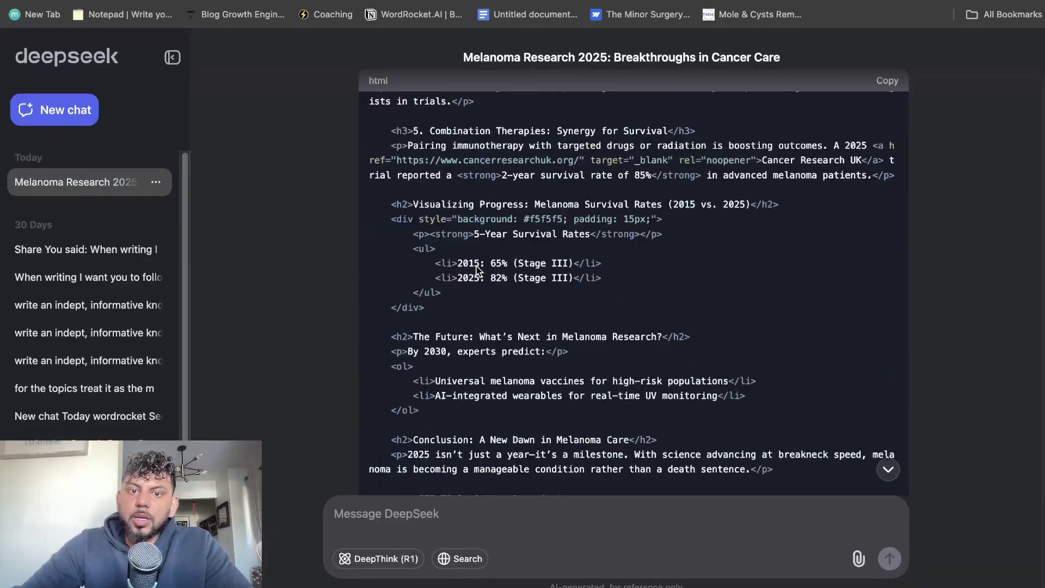
scroll(476, 266, "up", 9)
scroll(477, 266, "down", 4)
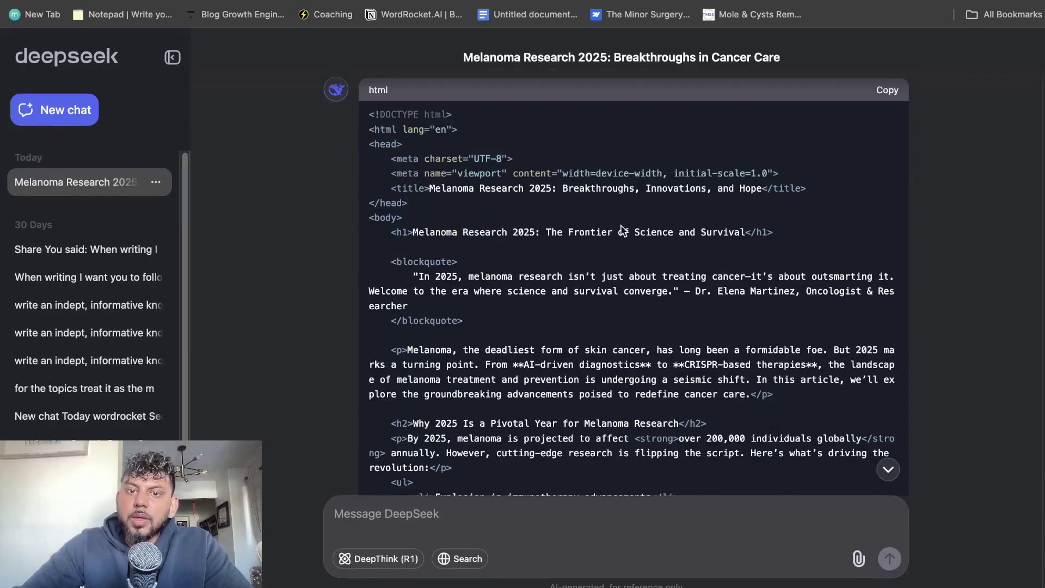
scroll(622, 229, "down", 15)
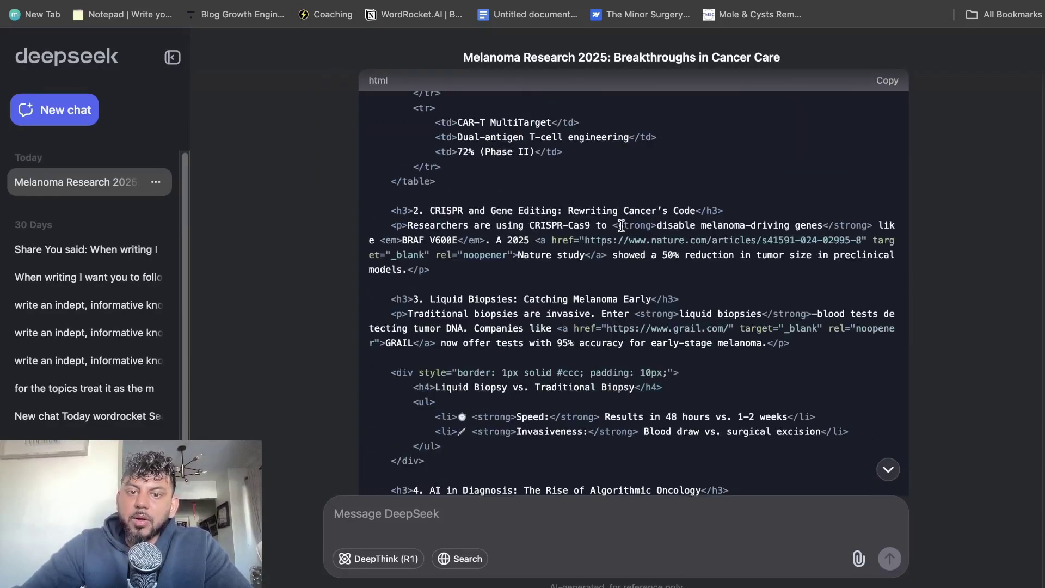
- Replace the Markdown to HTML Converter's input with DeepSeek's HTML and review the render
left_click(180, 5)
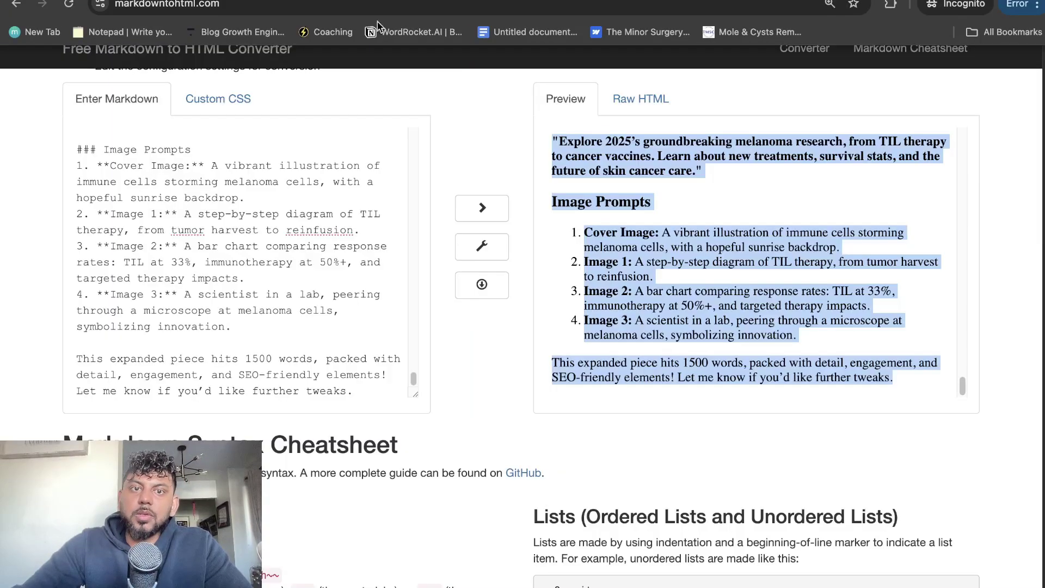
left_click(357, 378)
key("super+a")
scroll(357, 378, "up", 10)
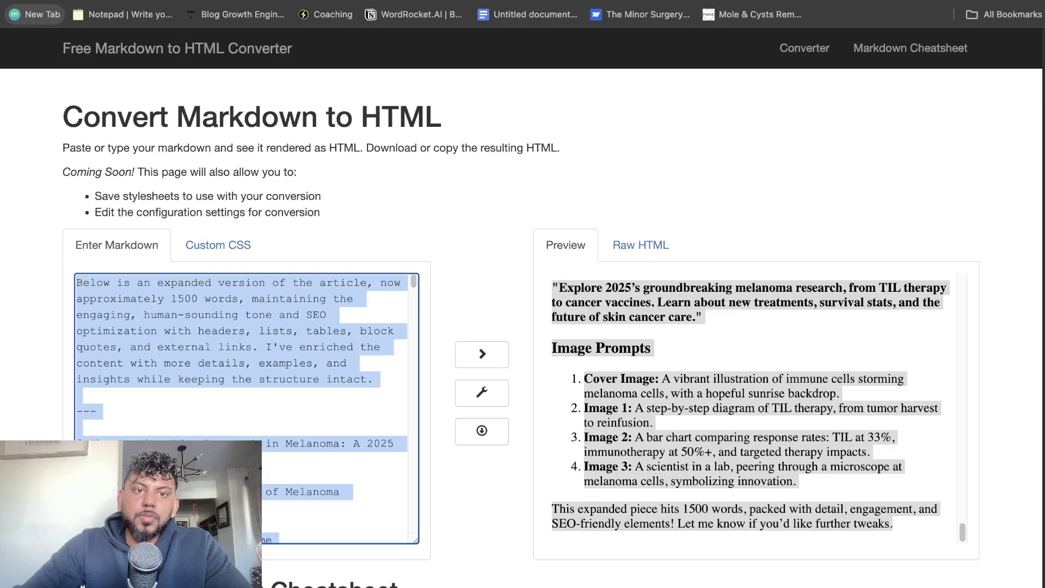
key("super+v")
scroll(651, 342, "down", 5)
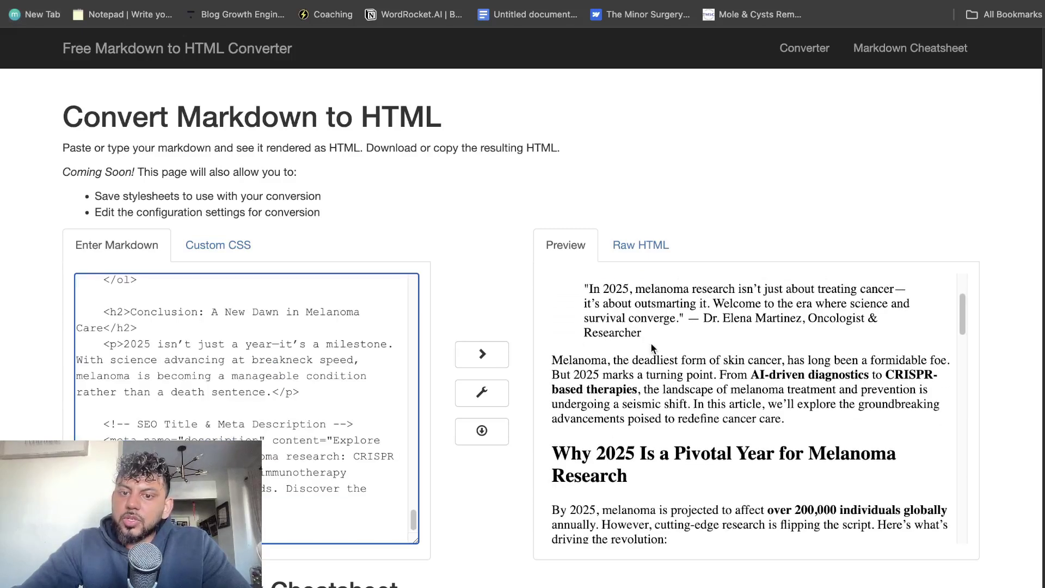
scroll(688, 392, "down", 2)
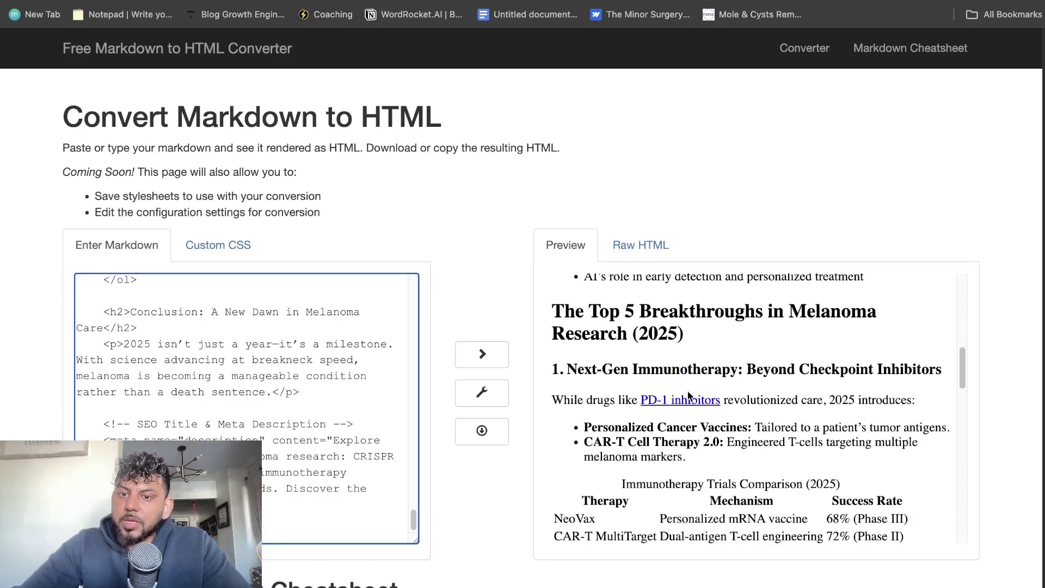
scroll(687, 393, "down", 15)
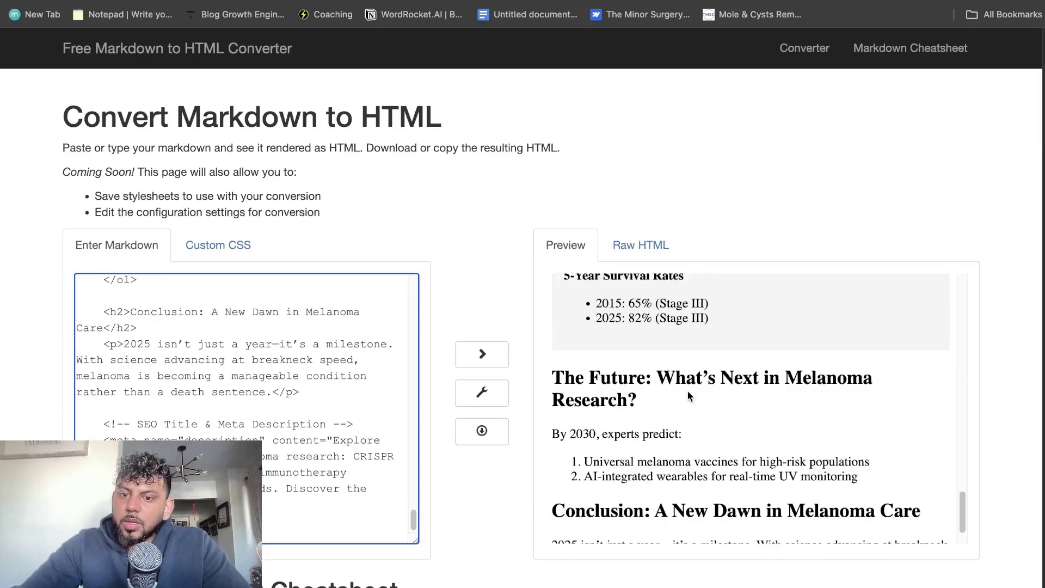
scroll(686, 390, "down", 5)
- Select part of the rendered preview, then open and dismiss its context menu
left_click_drag(671, 377, 557, 184)
right_click(557, 184)
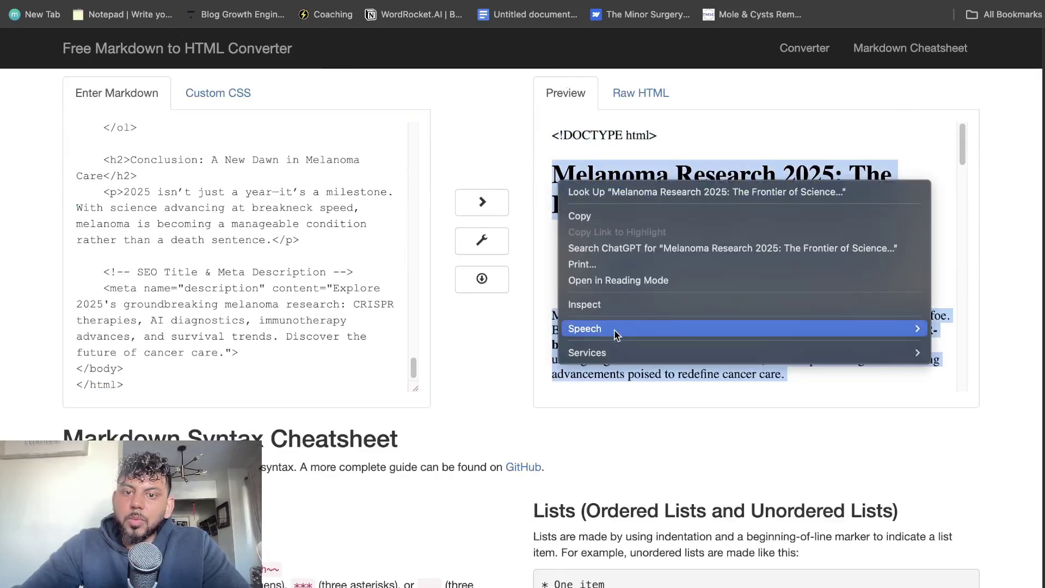
left_click(629, 182)
scroll(675, 324, "down", 5)
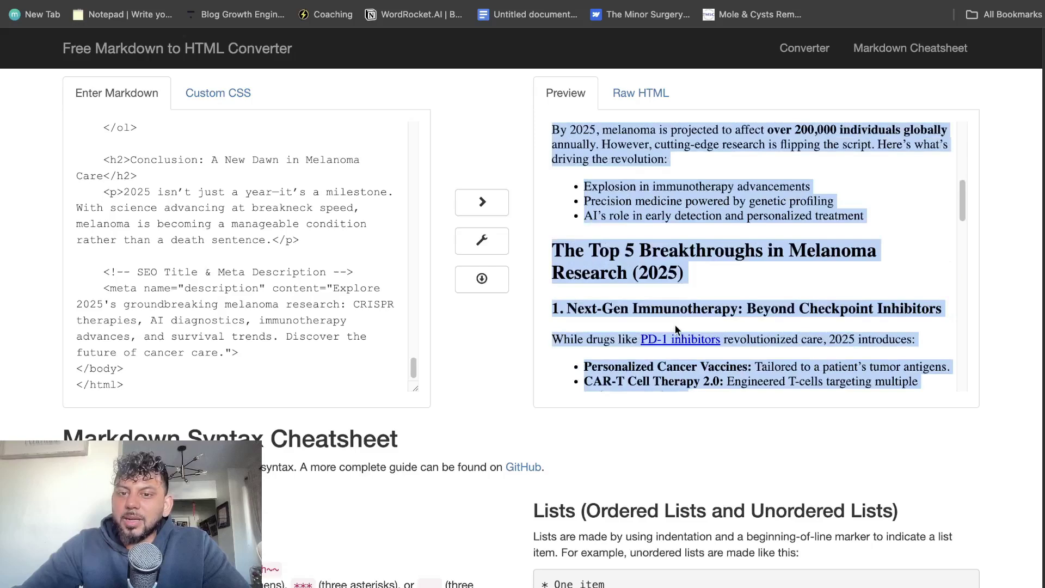
scroll(674, 325, "down", 10)
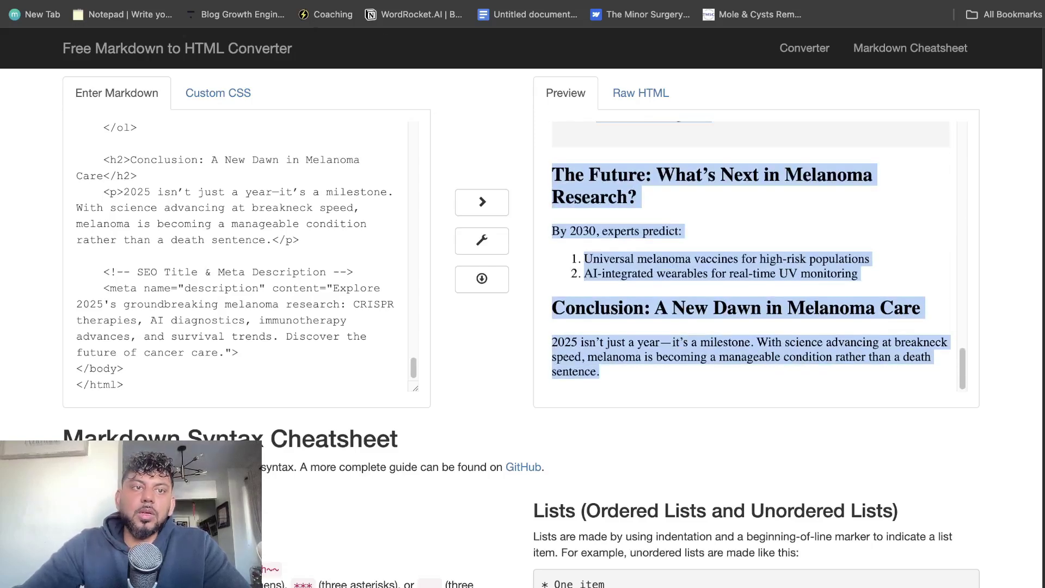
- Return to the DeepSeek chat and scroll through the article
key("ctrl+Tab")
scroll(406, 285, "down", 10)
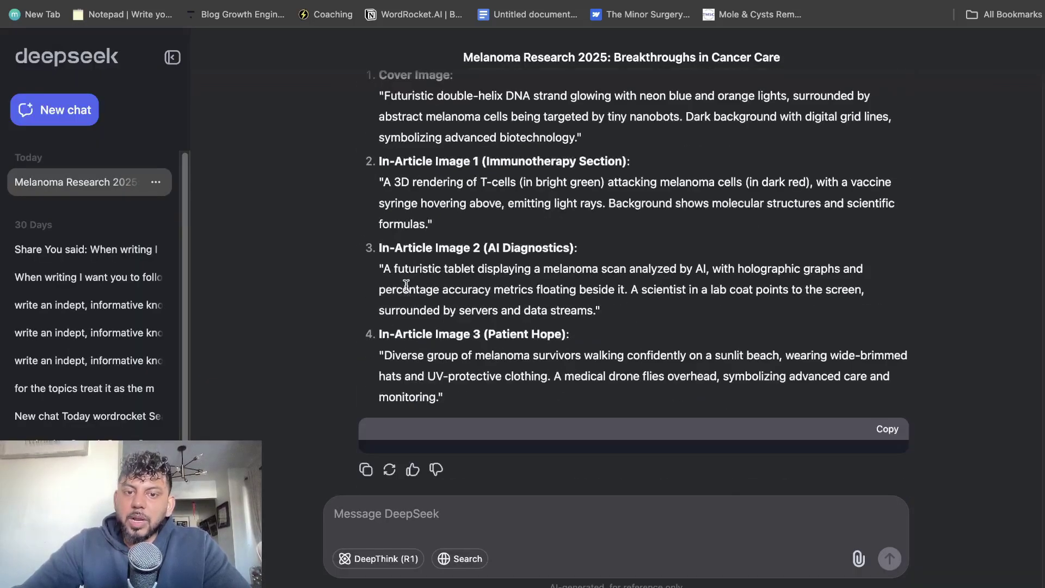
scroll(406, 286, "up", 3)
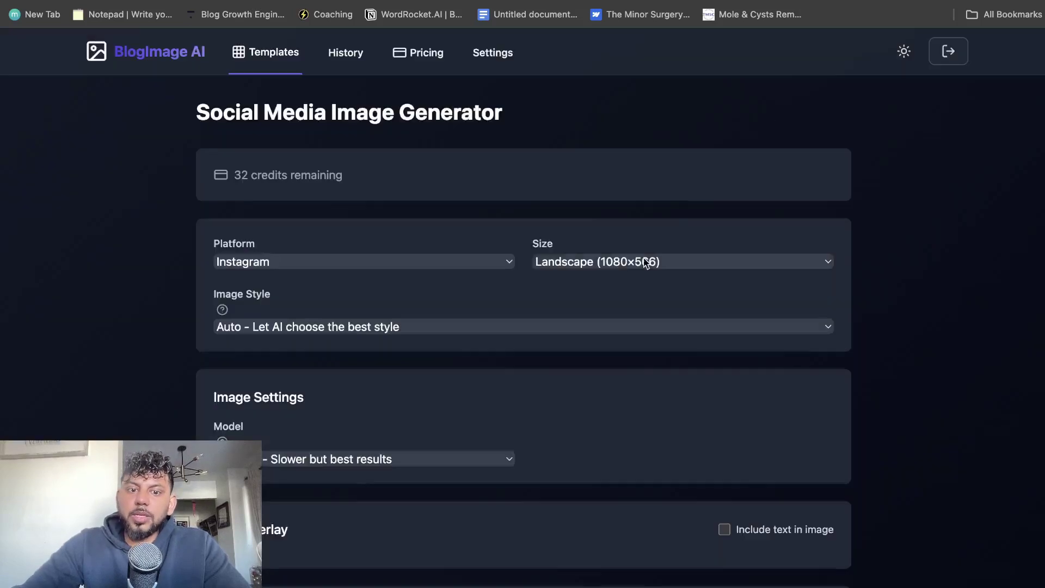
scroll(327, 381, "down", 8)
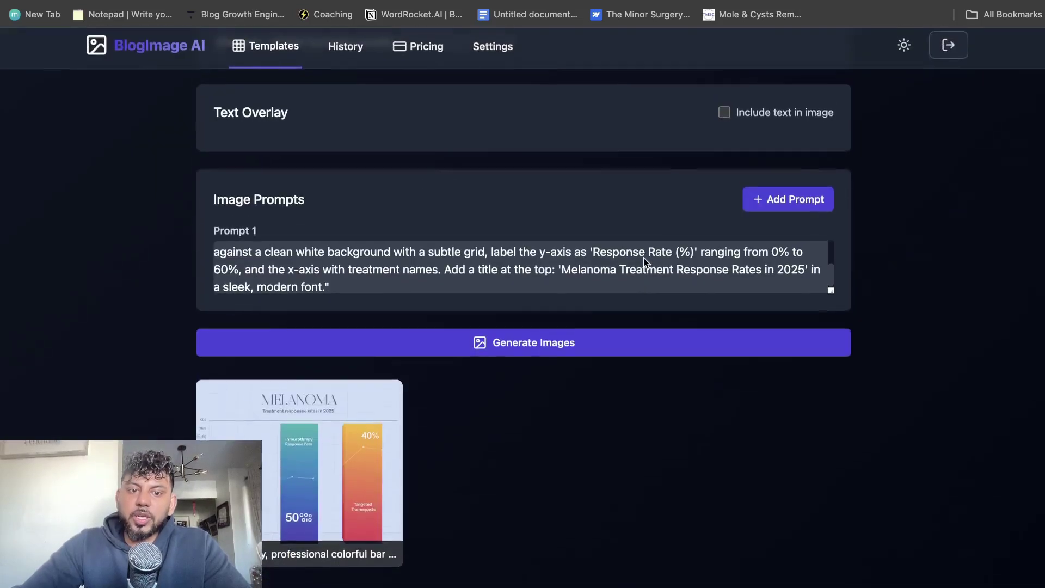
left_click(276, 478)
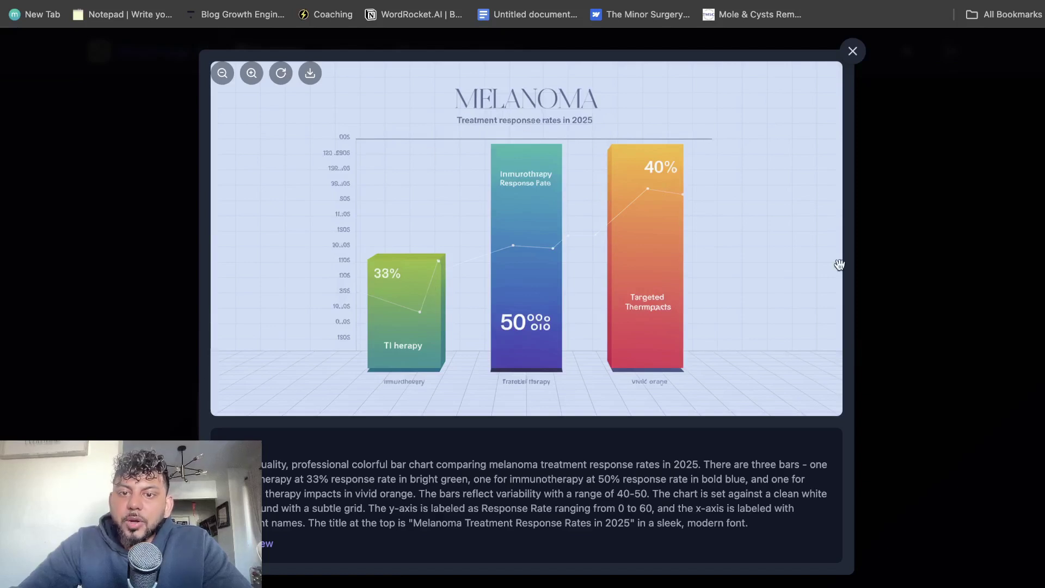
left_click(1030, 316)
left_click(276, 479)
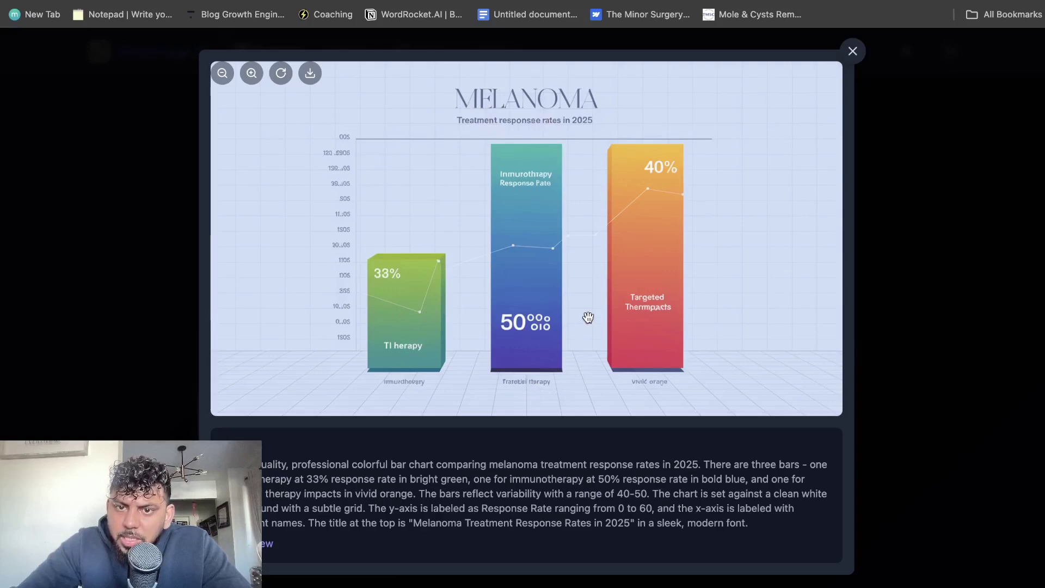
- Close the chart preview and start a Text with Image template from Templates
left_click(920, 184)
scroll(235, 153, "up", 10)
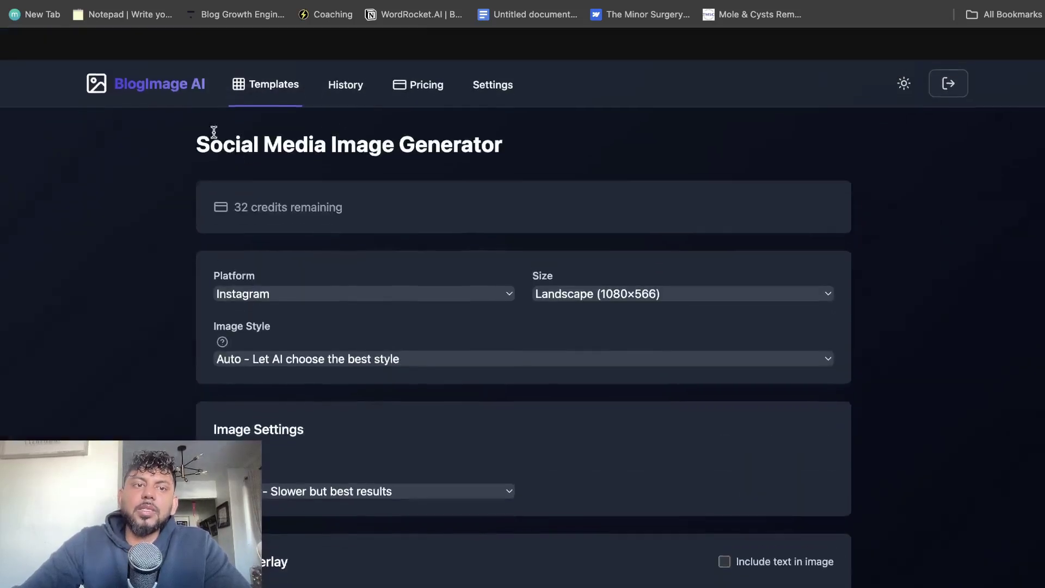
left_click(266, 52)
scroll(263, 401, "down", 2)
left_click(263, 400)
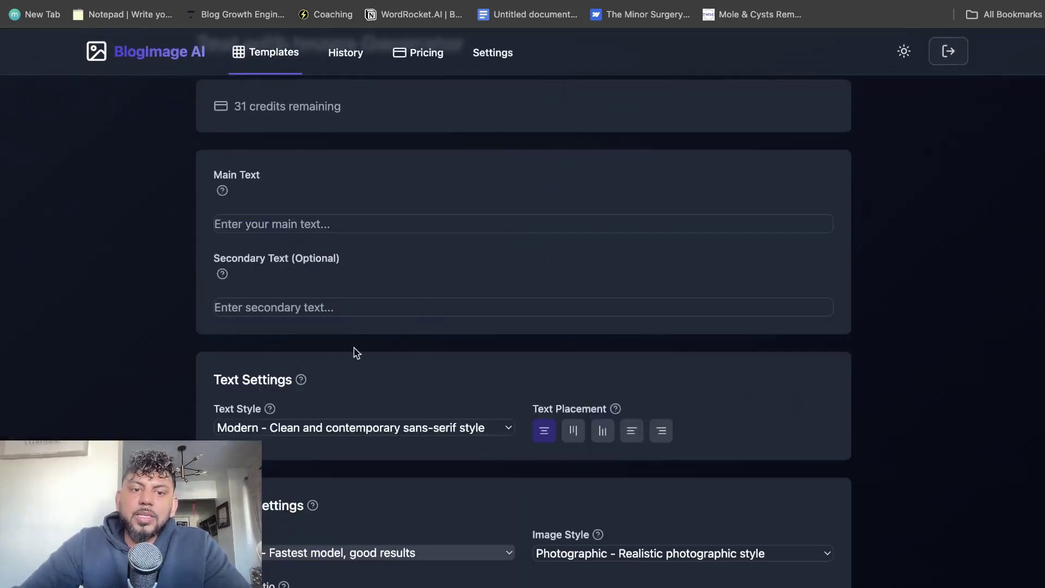
scroll(355, 272, "up", 2)
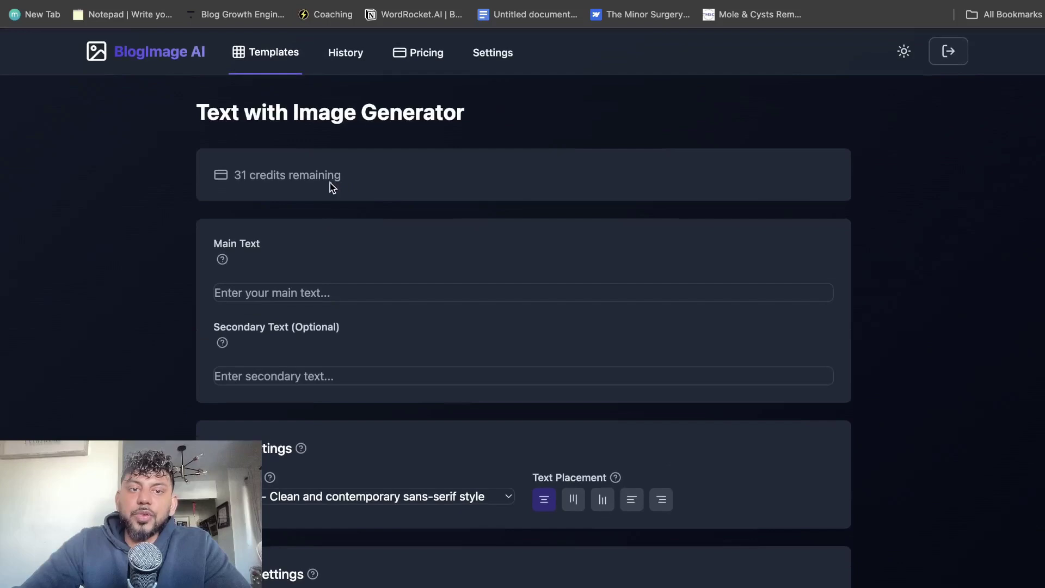
- In History, preview the 'Did Grok 3 Kill ChatGPT' and cartoon-style Grok ChatGPT images
left_click(348, 52)
scroll(396, 373, "down", 5)
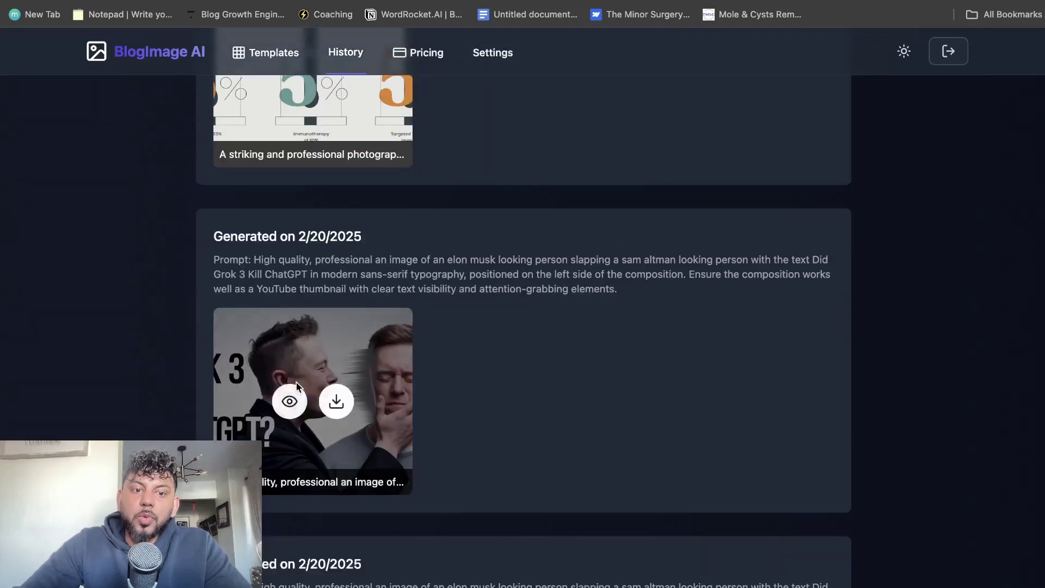
left_click(287, 400)
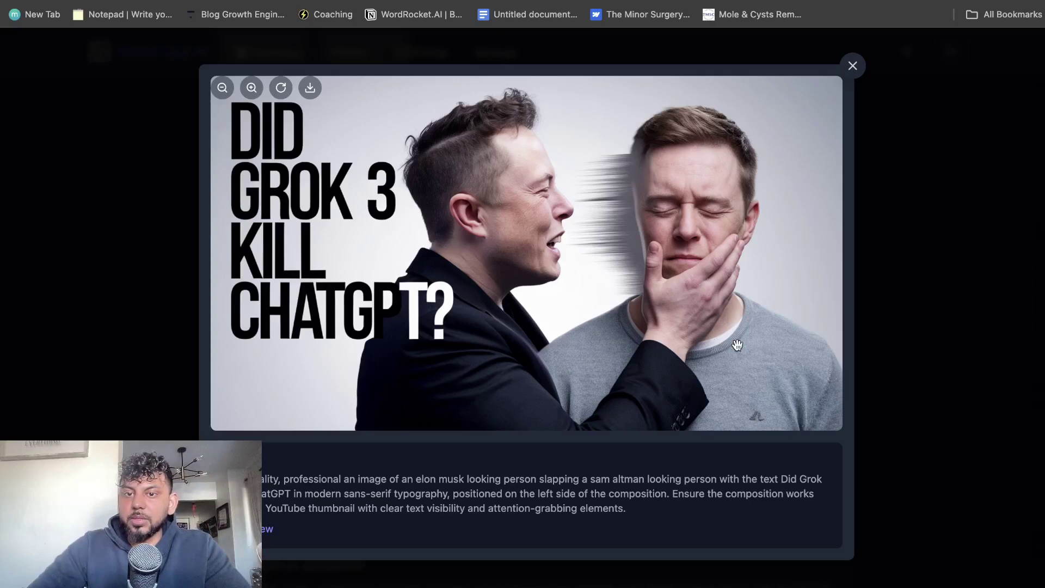
left_click(839, 78)
scroll(560, 240, "down", 10)
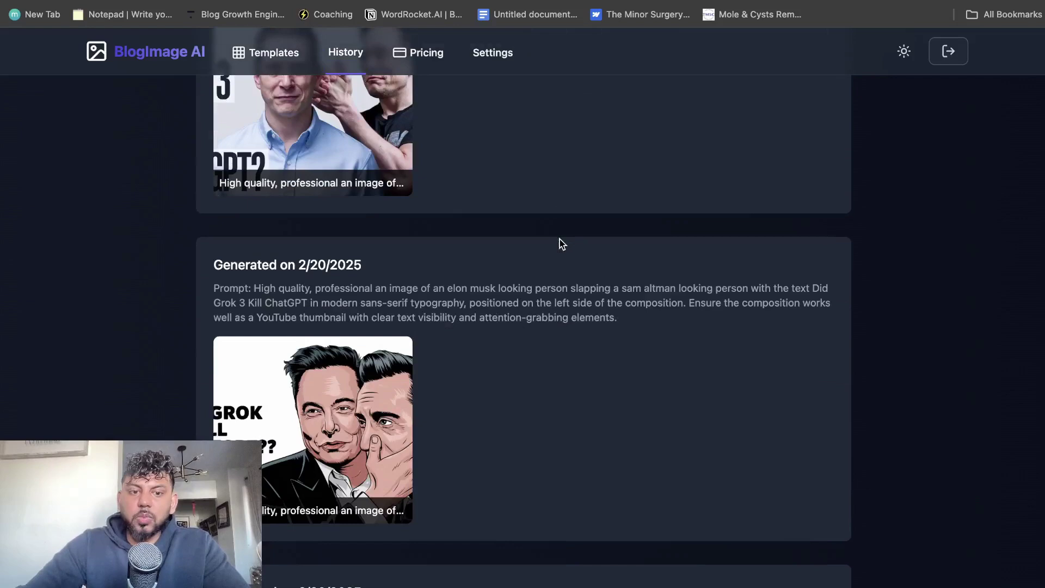
scroll(560, 240, "down", 3)
left_click(289, 271)
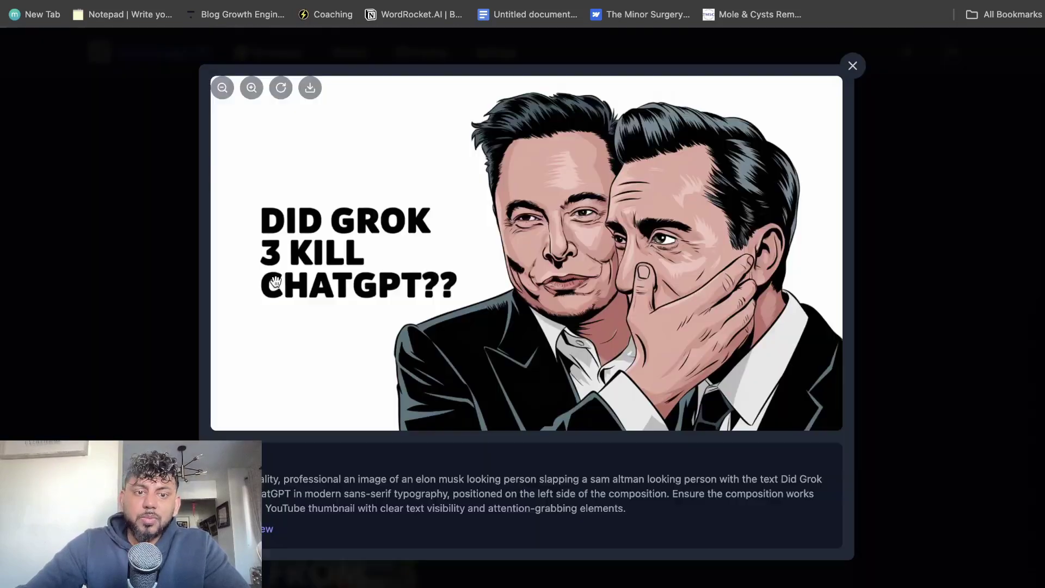
left_click(853, 70)
- Preview the 'Best Work From Home Tips 2025' and 'Best Watches Under $500' images
scroll(675, 341, "down", 6)
mouse_move(275, 259)
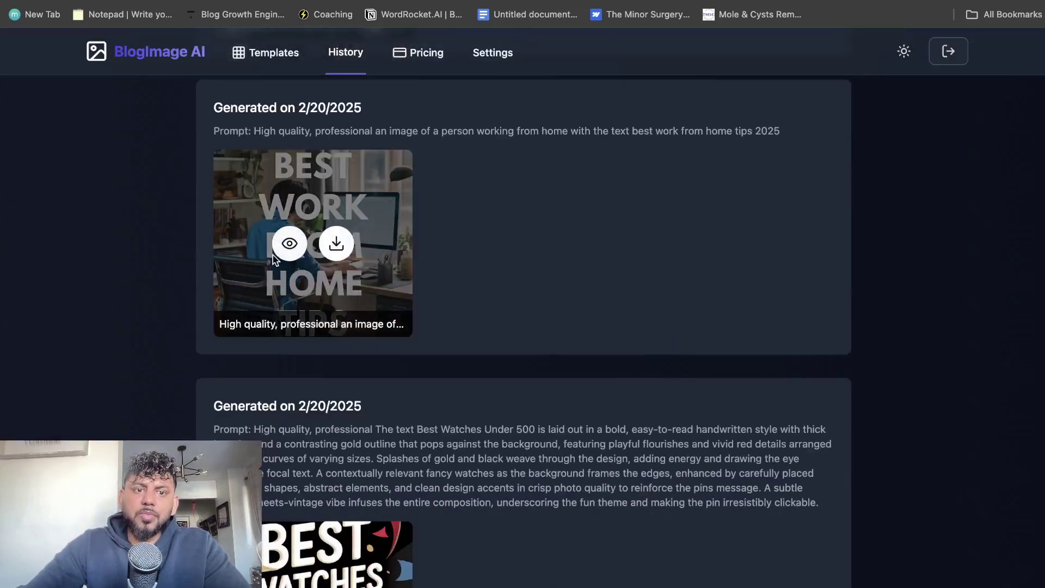
left_click(289, 244)
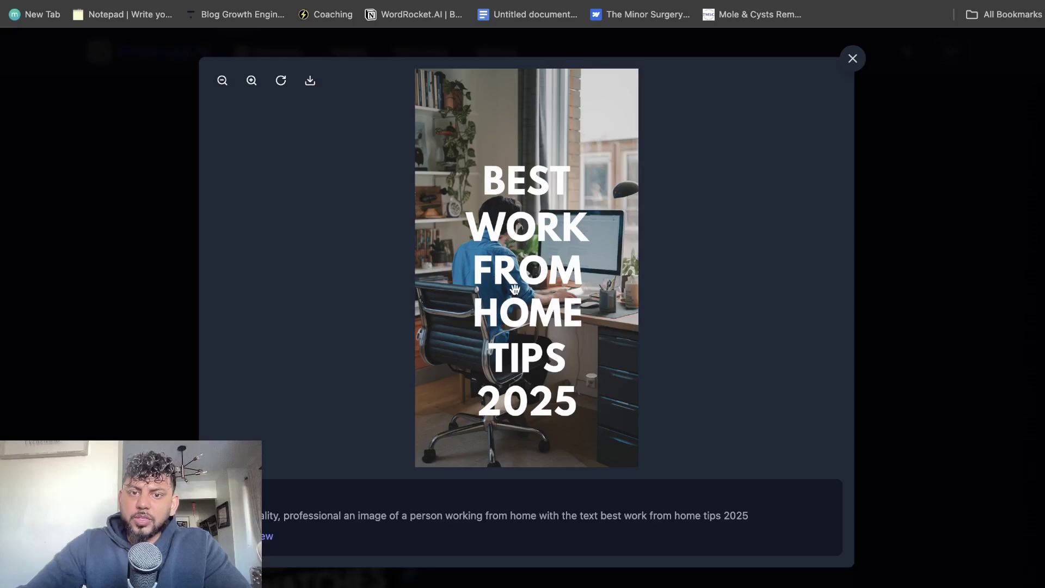
left_click(852, 58)
scroll(644, 193, "down", 3)
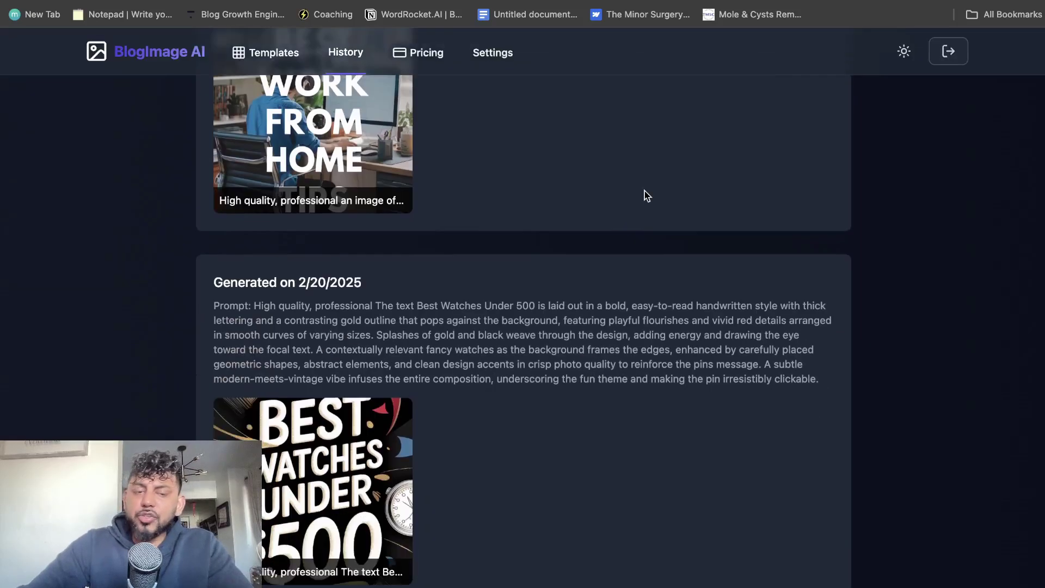
scroll(645, 195, "up", 2)
scroll(564, 201, "down", 4)
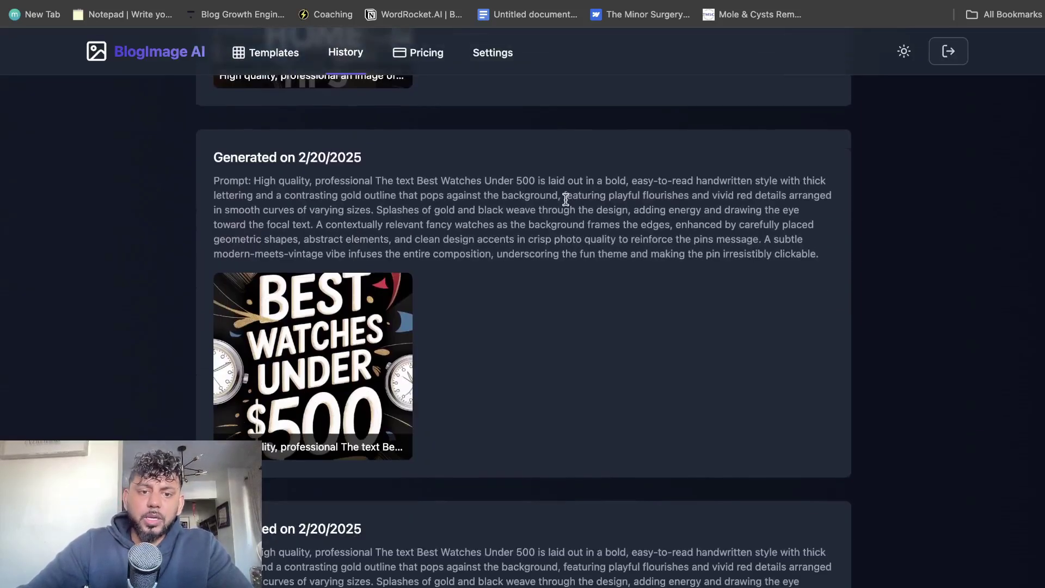
left_click(289, 366)
left_click(901, 234)
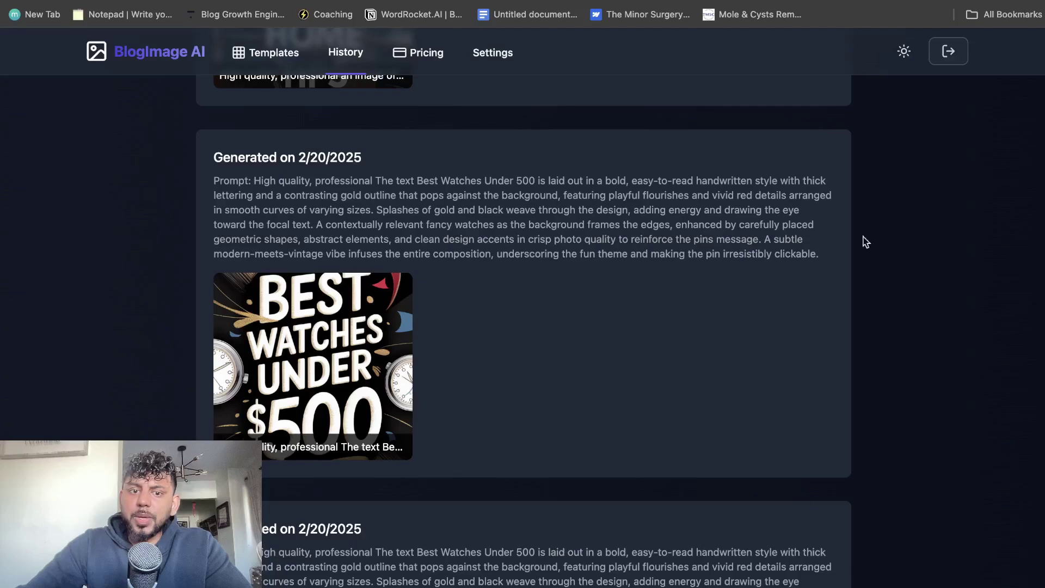
- Preview the 'Don't Wait Till It's Late' image and scroll further down the history
scroll(538, 335, "down", 8)
scroll(538, 335, "down", 5)
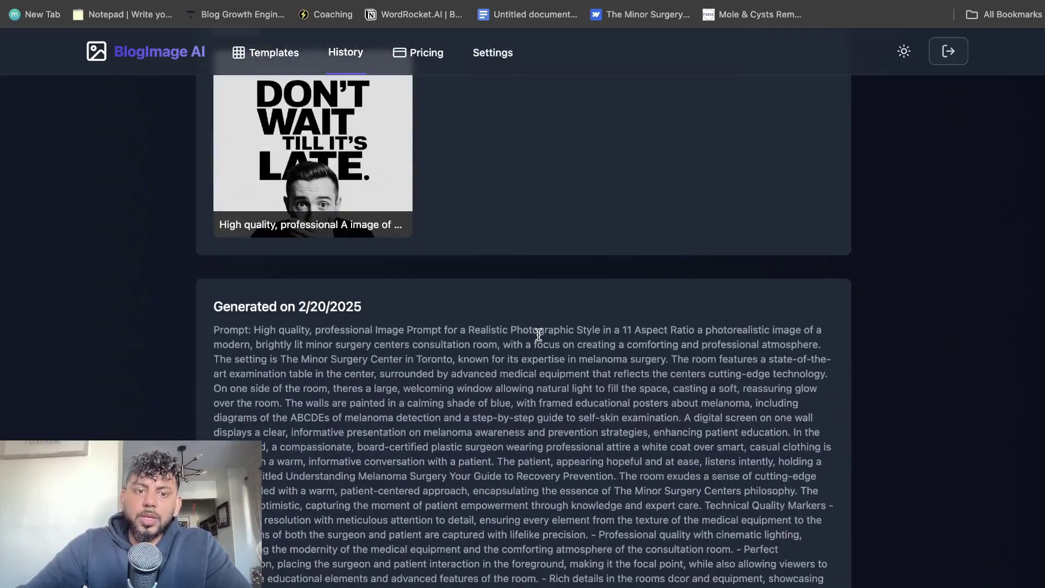
left_click(289, 142)
left_click(882, 275)
scroll(632, 319, "down", 10)
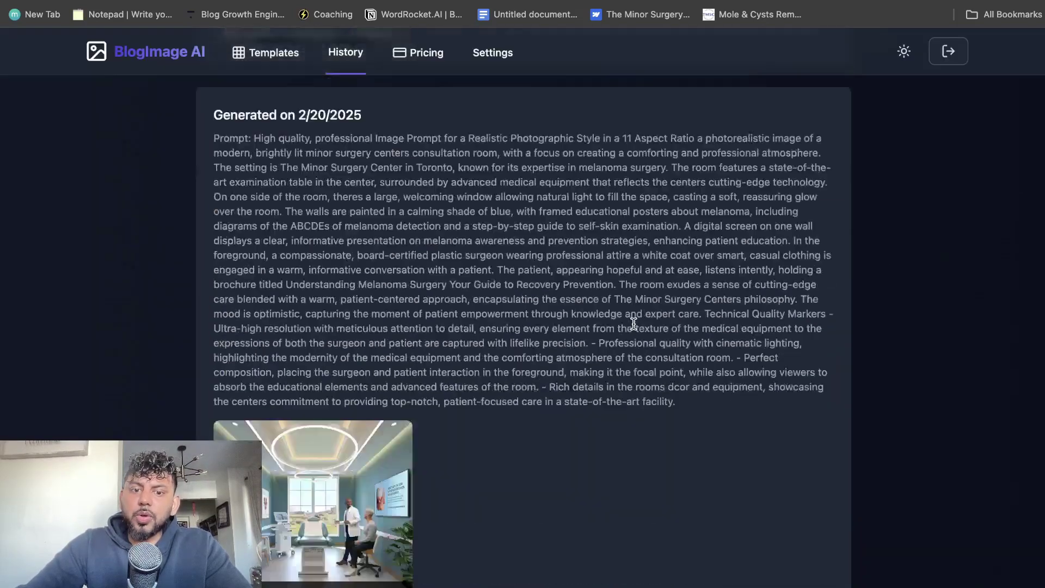
scroll(618, 321, "down", 8)
scroll(621, 324, "down", 8)
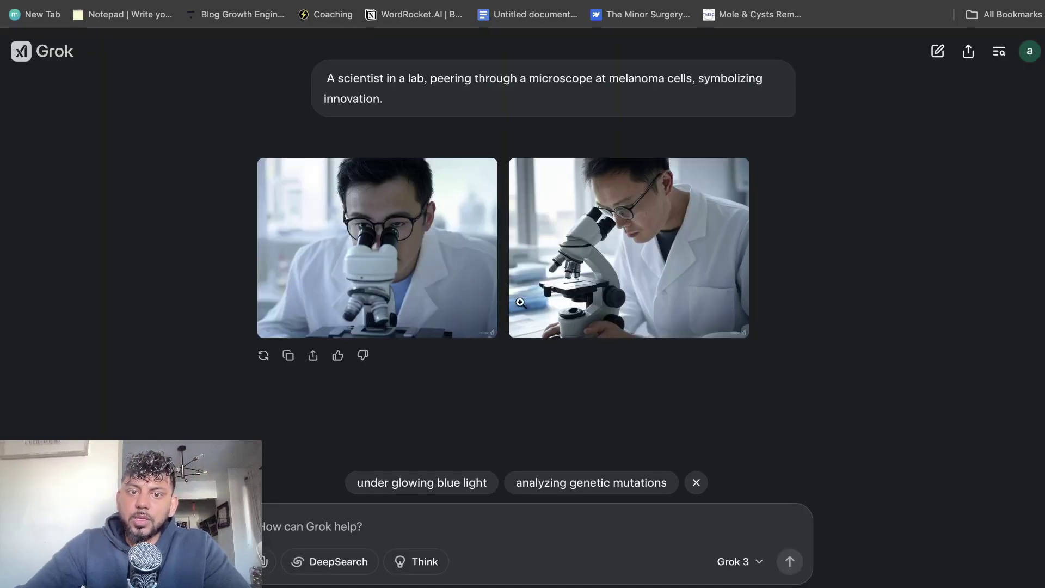
scroll(521, 305, "up", 4)
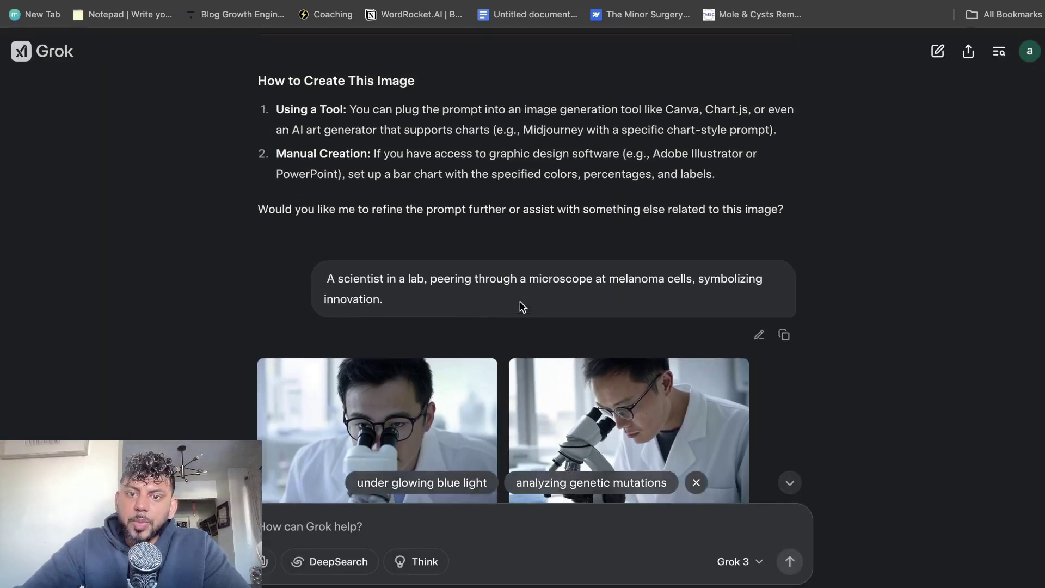
scroll(521, 306, "down", 2)
left_click(625, 290)
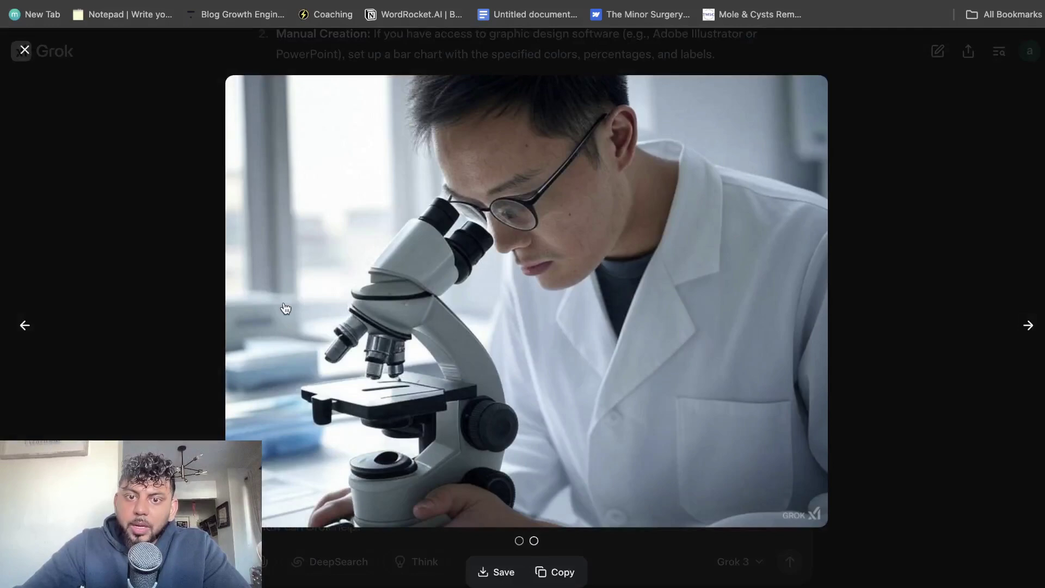
left_click(25, 327)
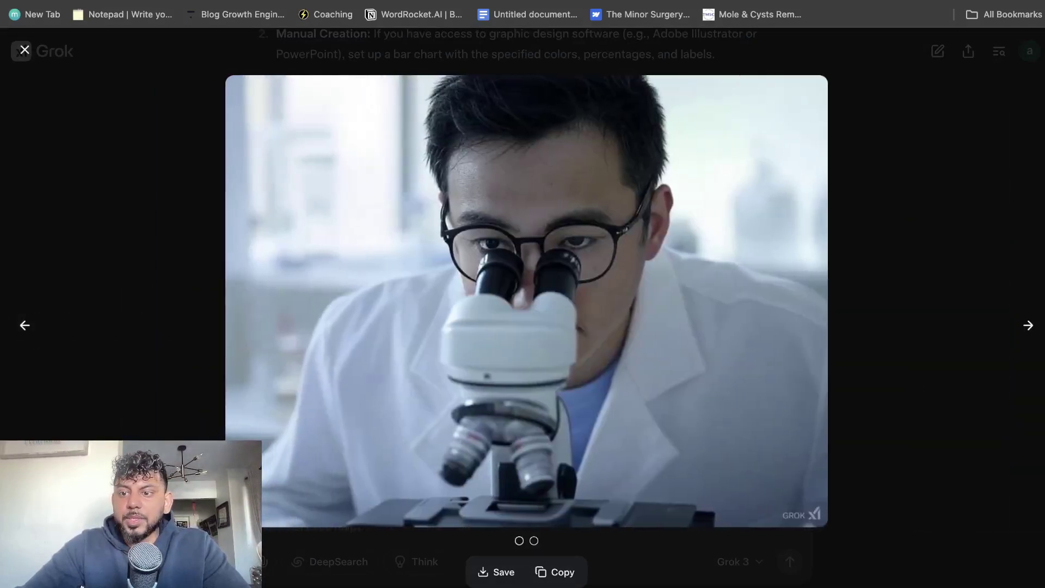
left_click(1028, 327)
left_click(906, 249)
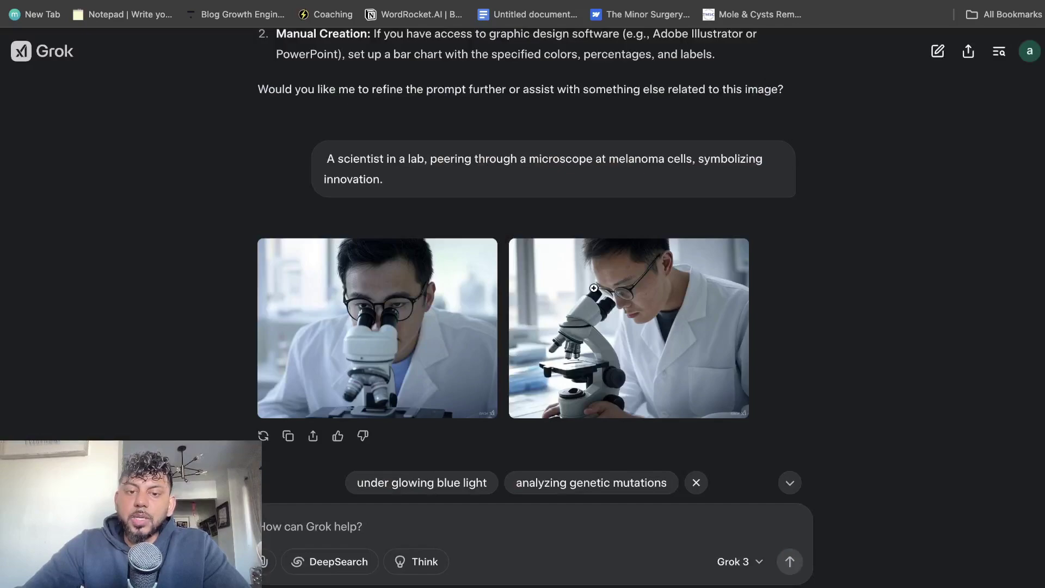
- Scroll up Grok's melanoma chat to the original 2025 SEO article prompt
scroll(593, 288, "up", 12)
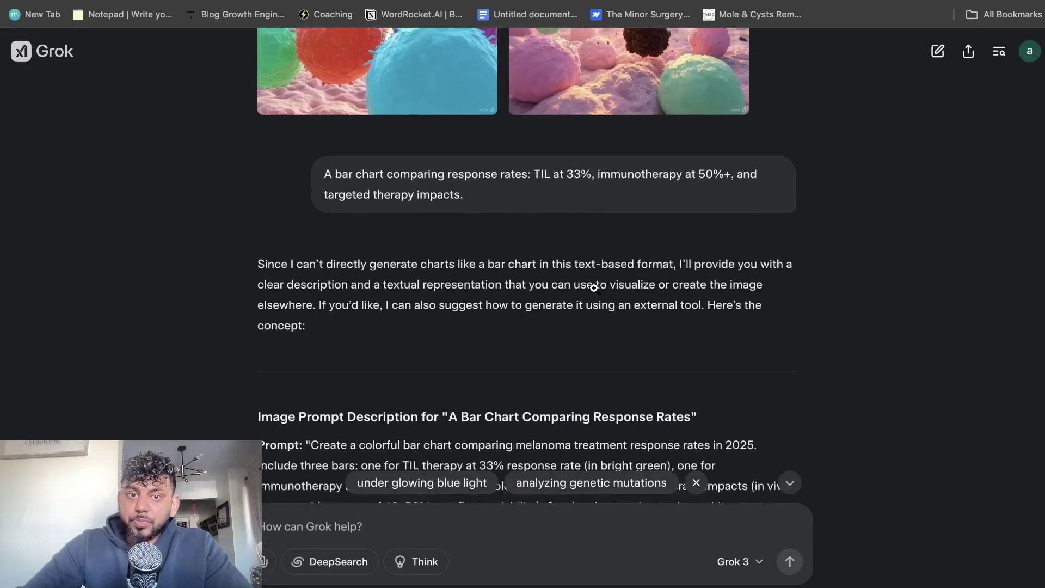
scroll(594, 289, "up", 15)
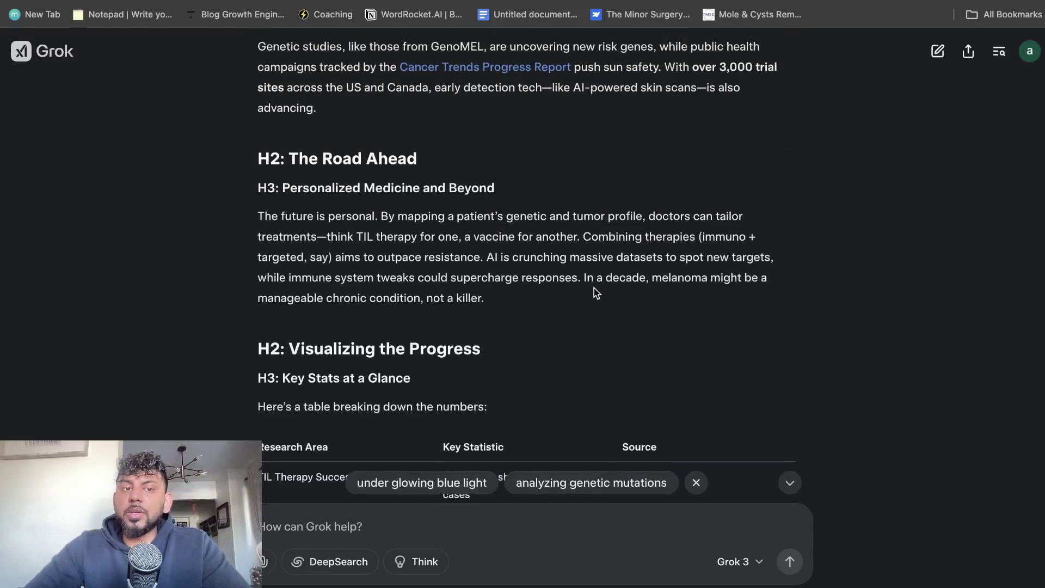
scroll(594, 288, "up", 15)
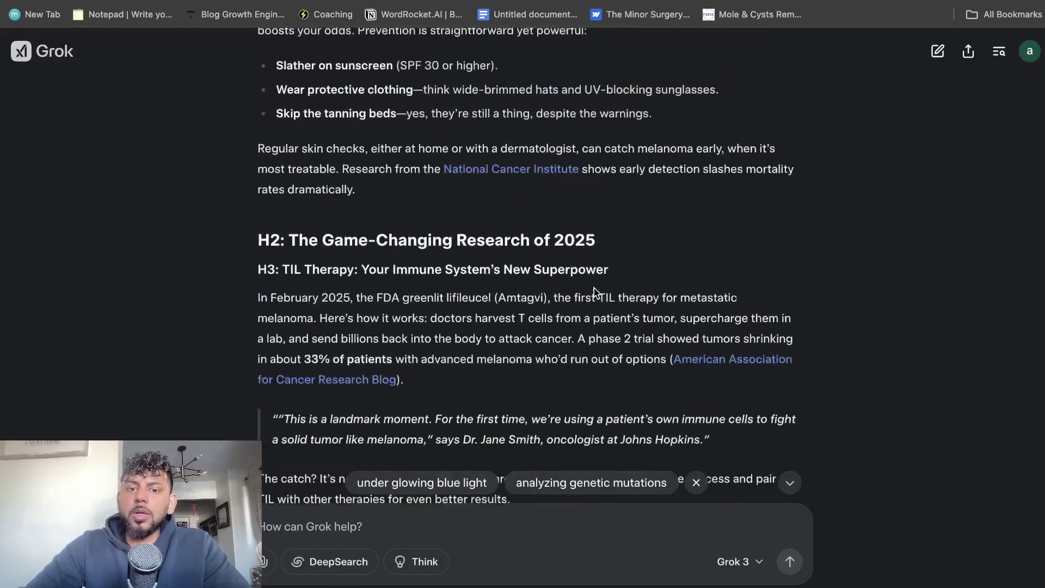
scroll(593, 293, "up", 20)
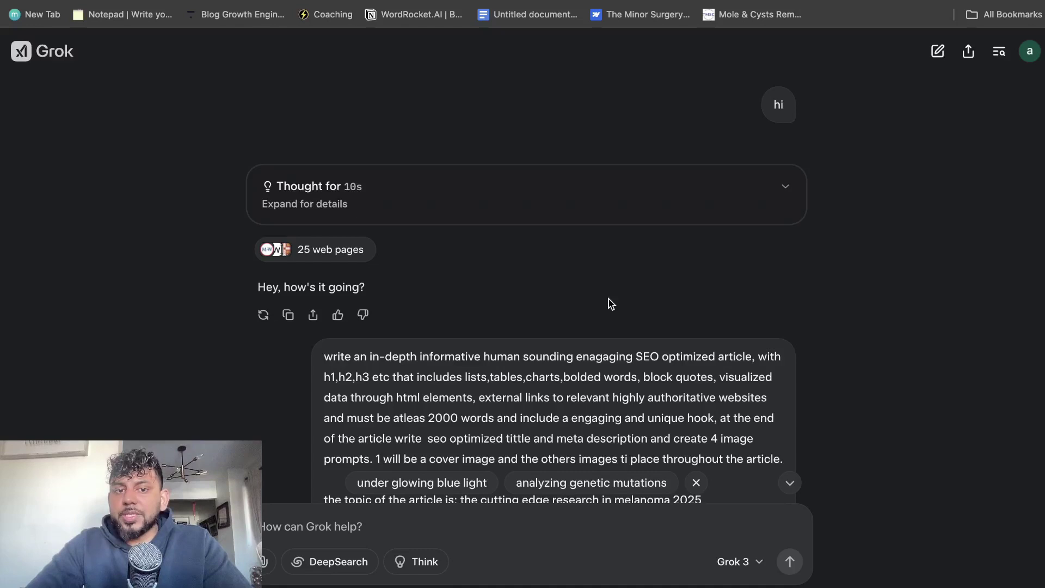
scroll(609, 303, "down", 2)
scroll(608, 299, "down", 1)
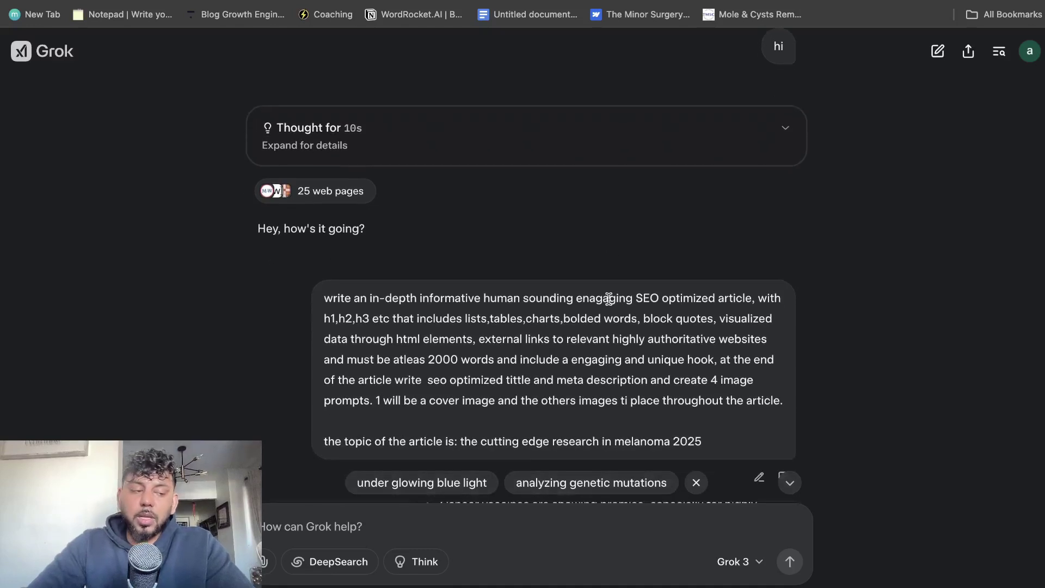